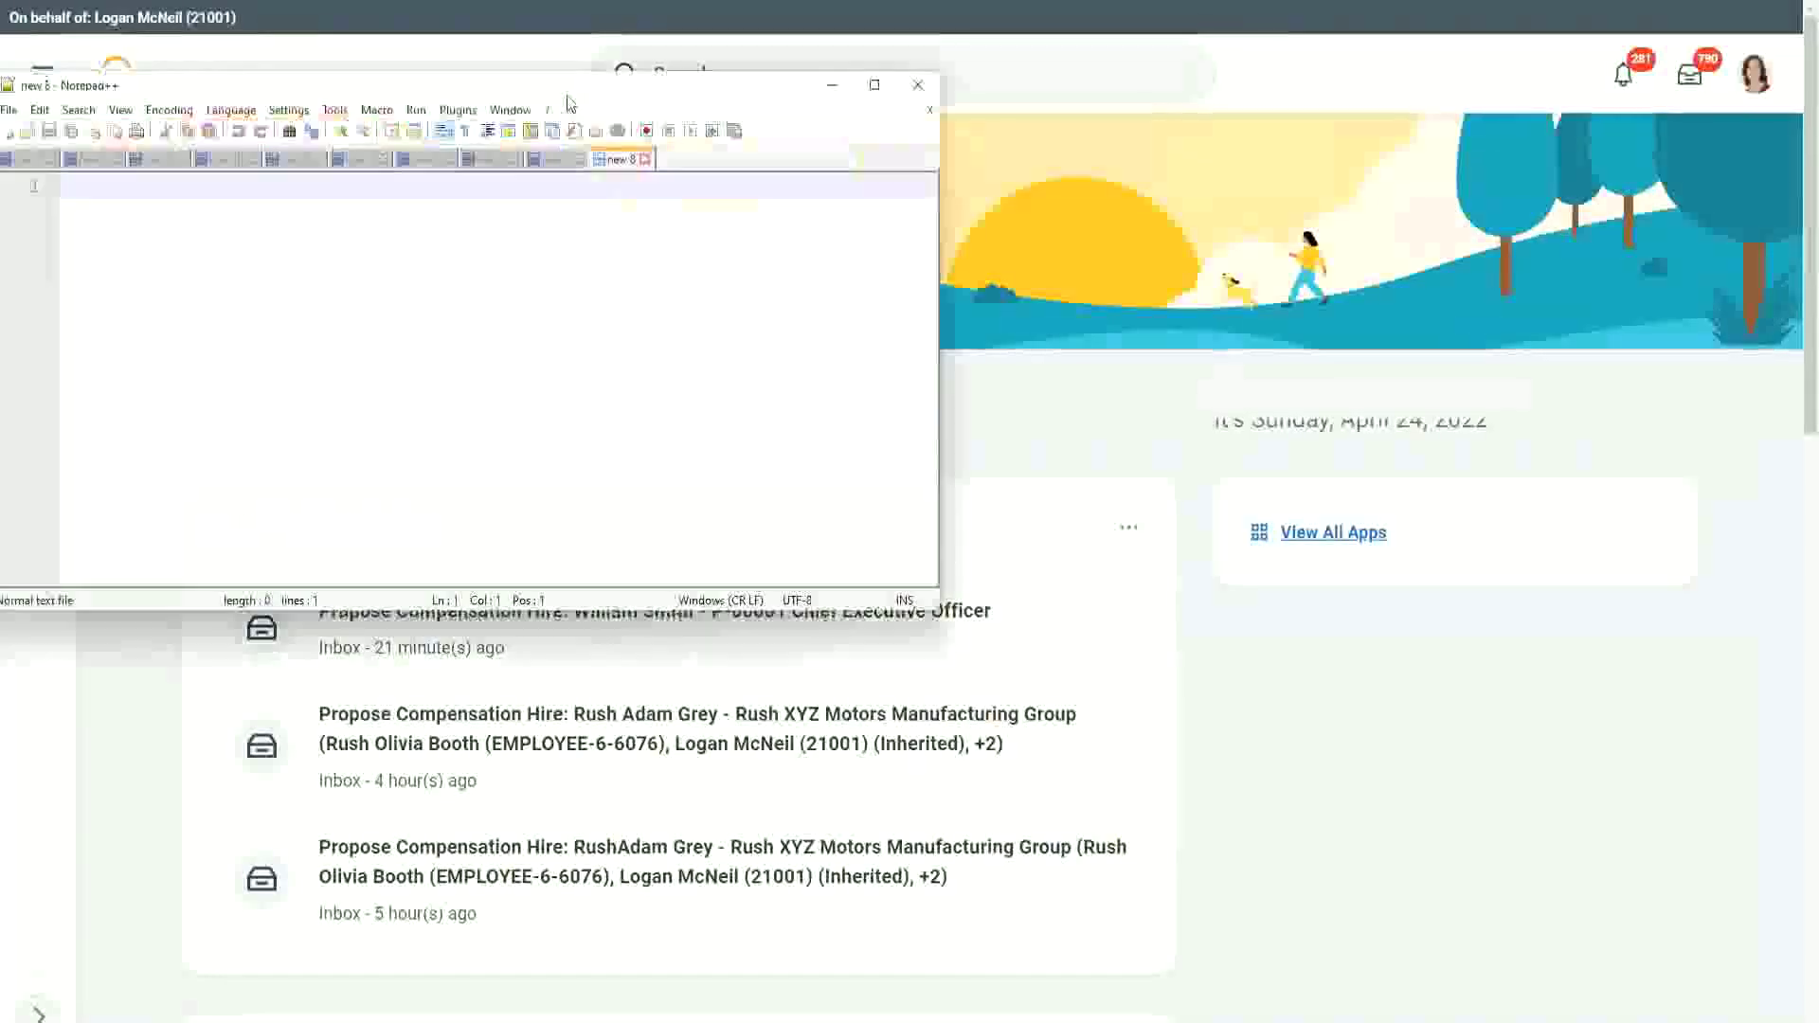
Add blank lines at the top of the new 8 document
{"action": "key", "text": "Return"}
{"action": "key", "text": "Return"}
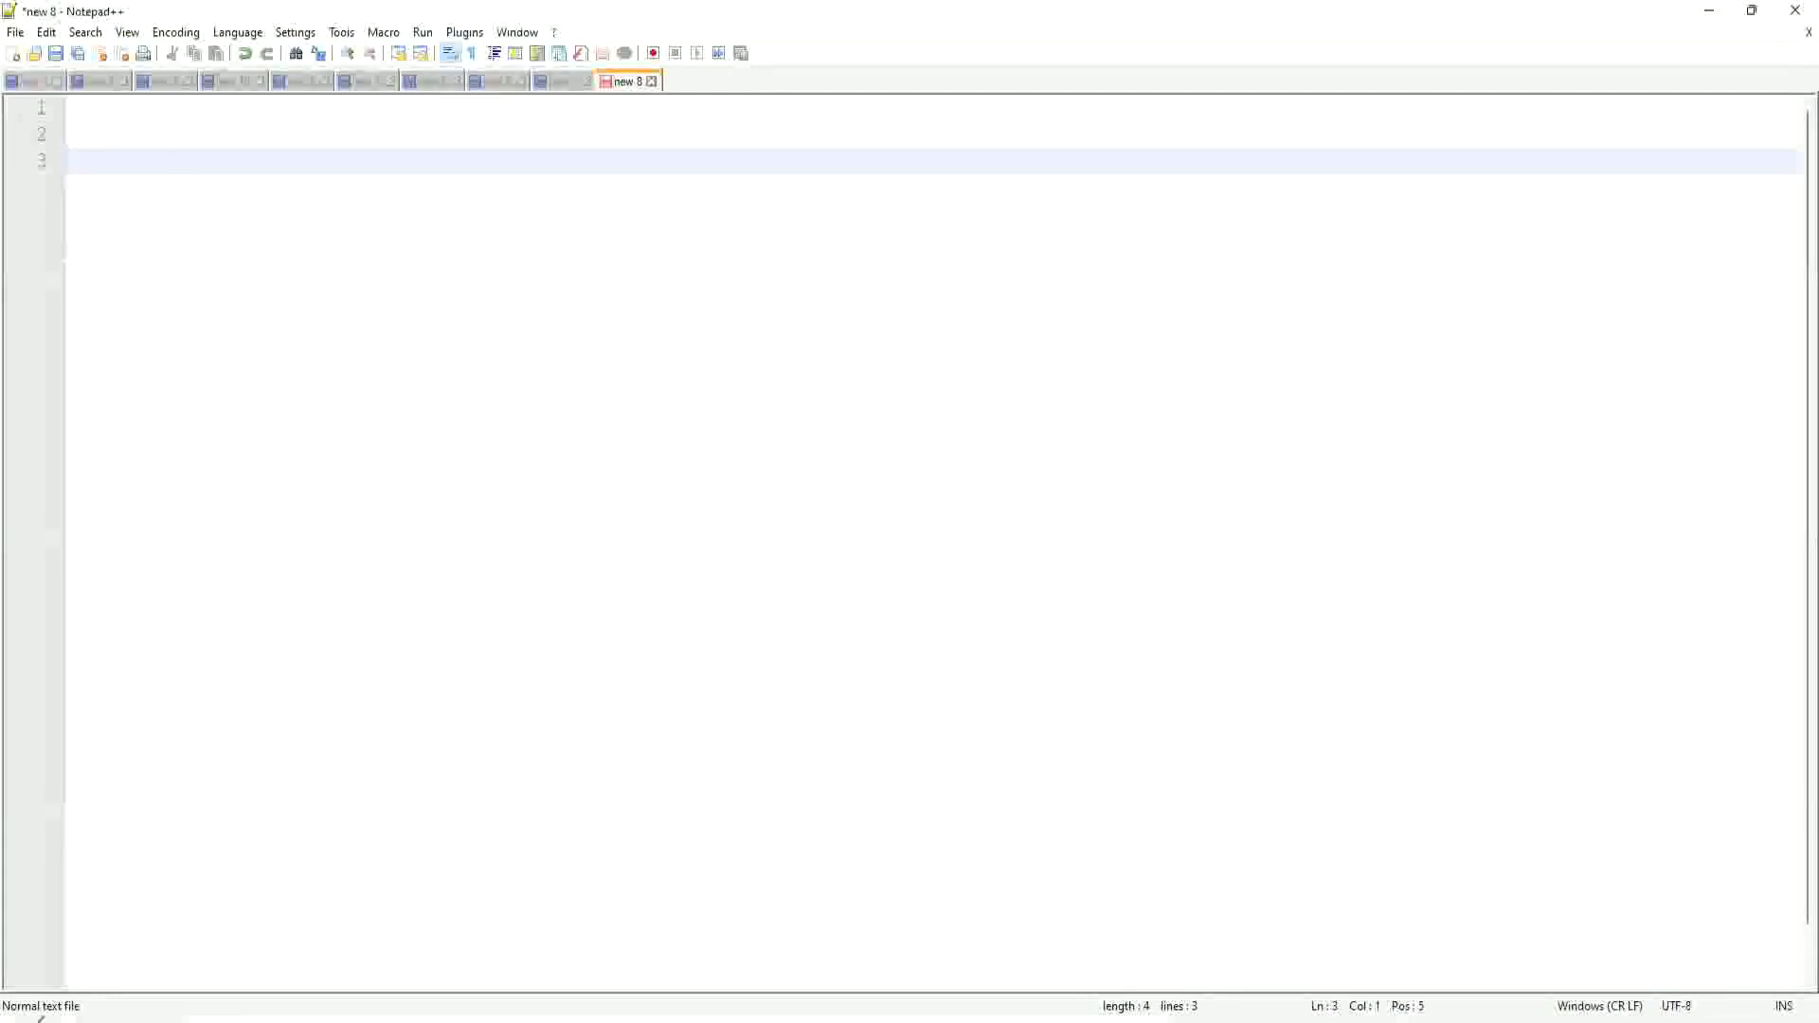
Paste 'Dependent Information : Dependent' on line 2 and 'Employee Information : Worker' on line 8
{"action": "left_click", "coordinate": [116, 137]}
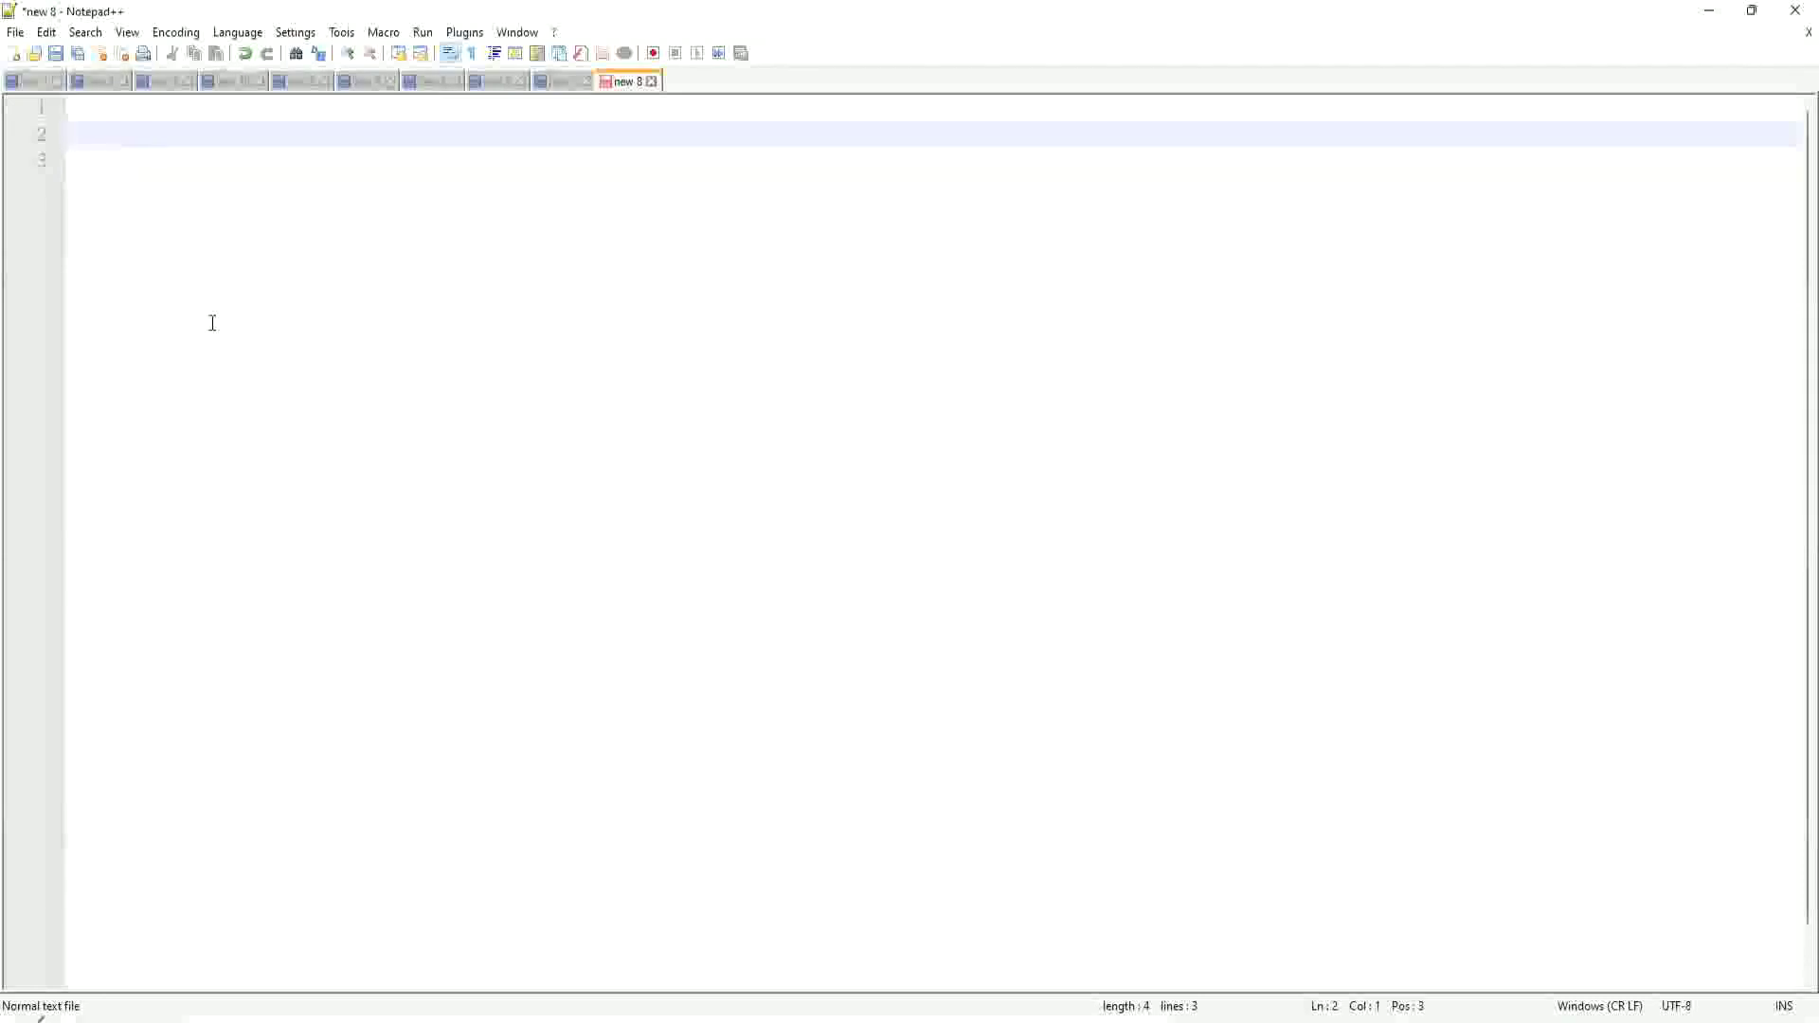
{"action": "key", "text": "ctrl+v"}
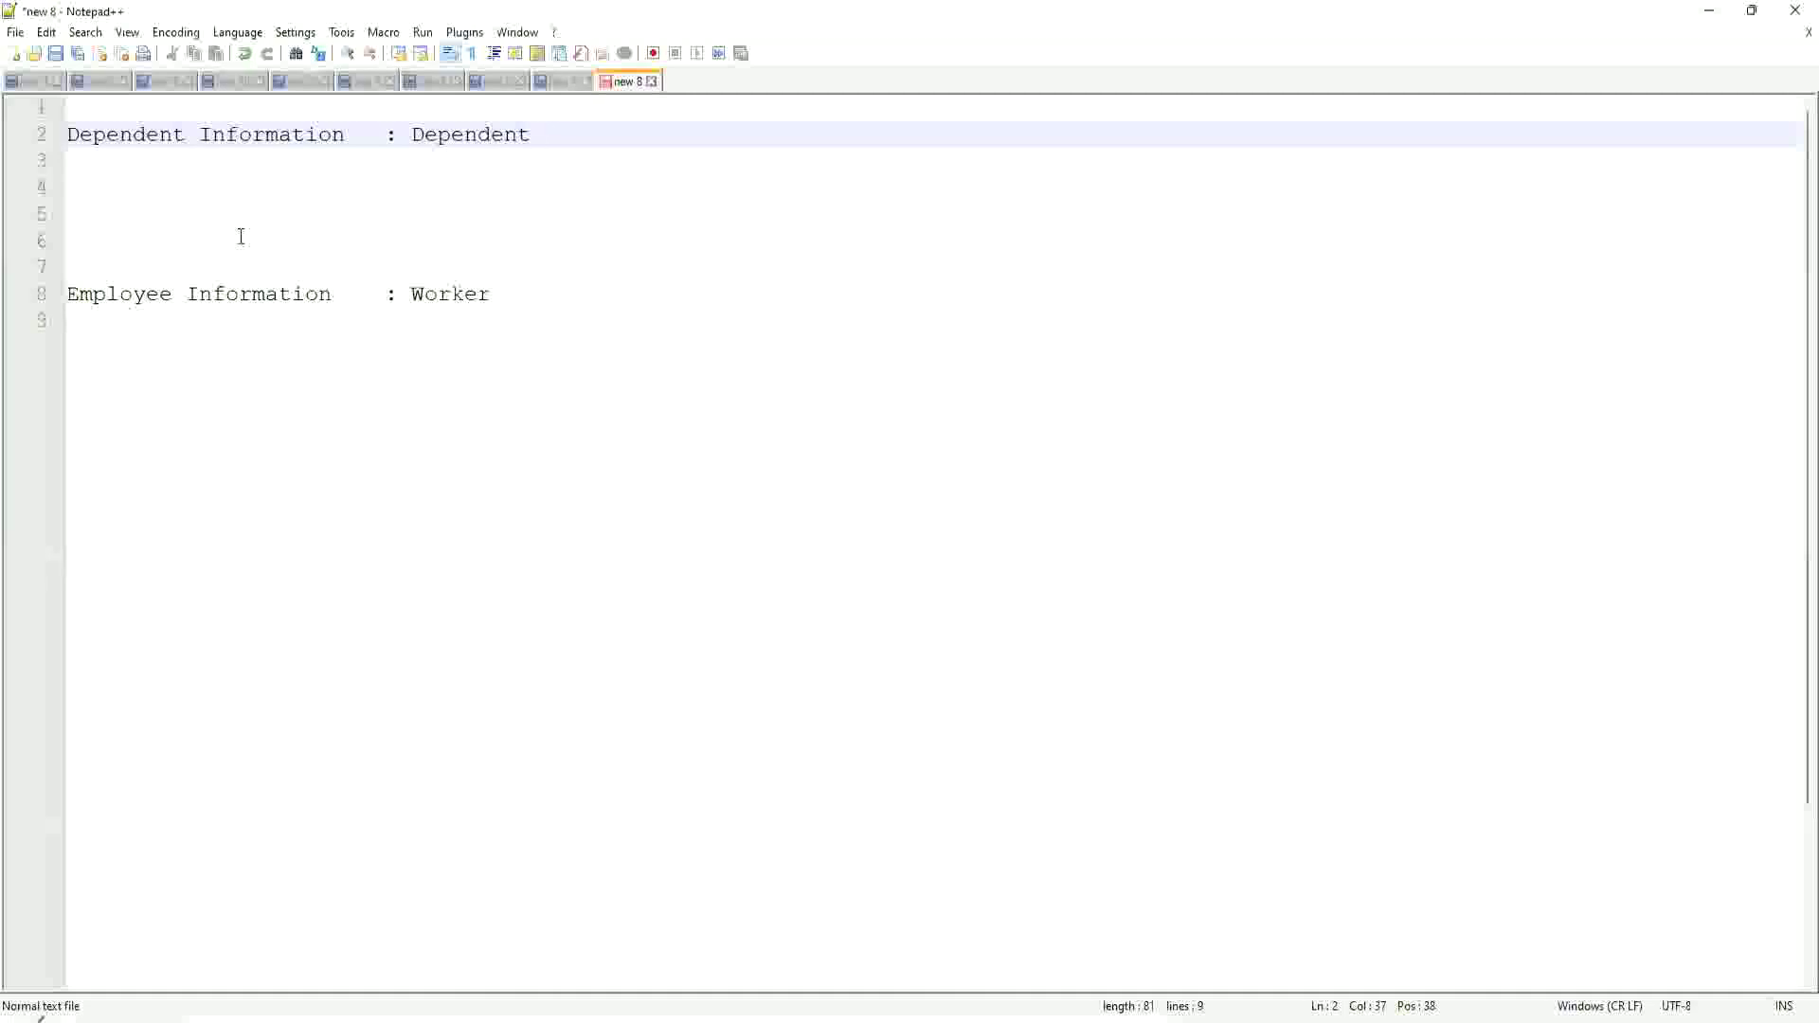
Move the caret back and forth between Dependent on line 2 and Worker on line 8
{"action": "left_click", "coordinate": [542, 295]}
{"action": "key", "text": "Down"}
{"action": "left_click", "coordinate": [463, 134]}
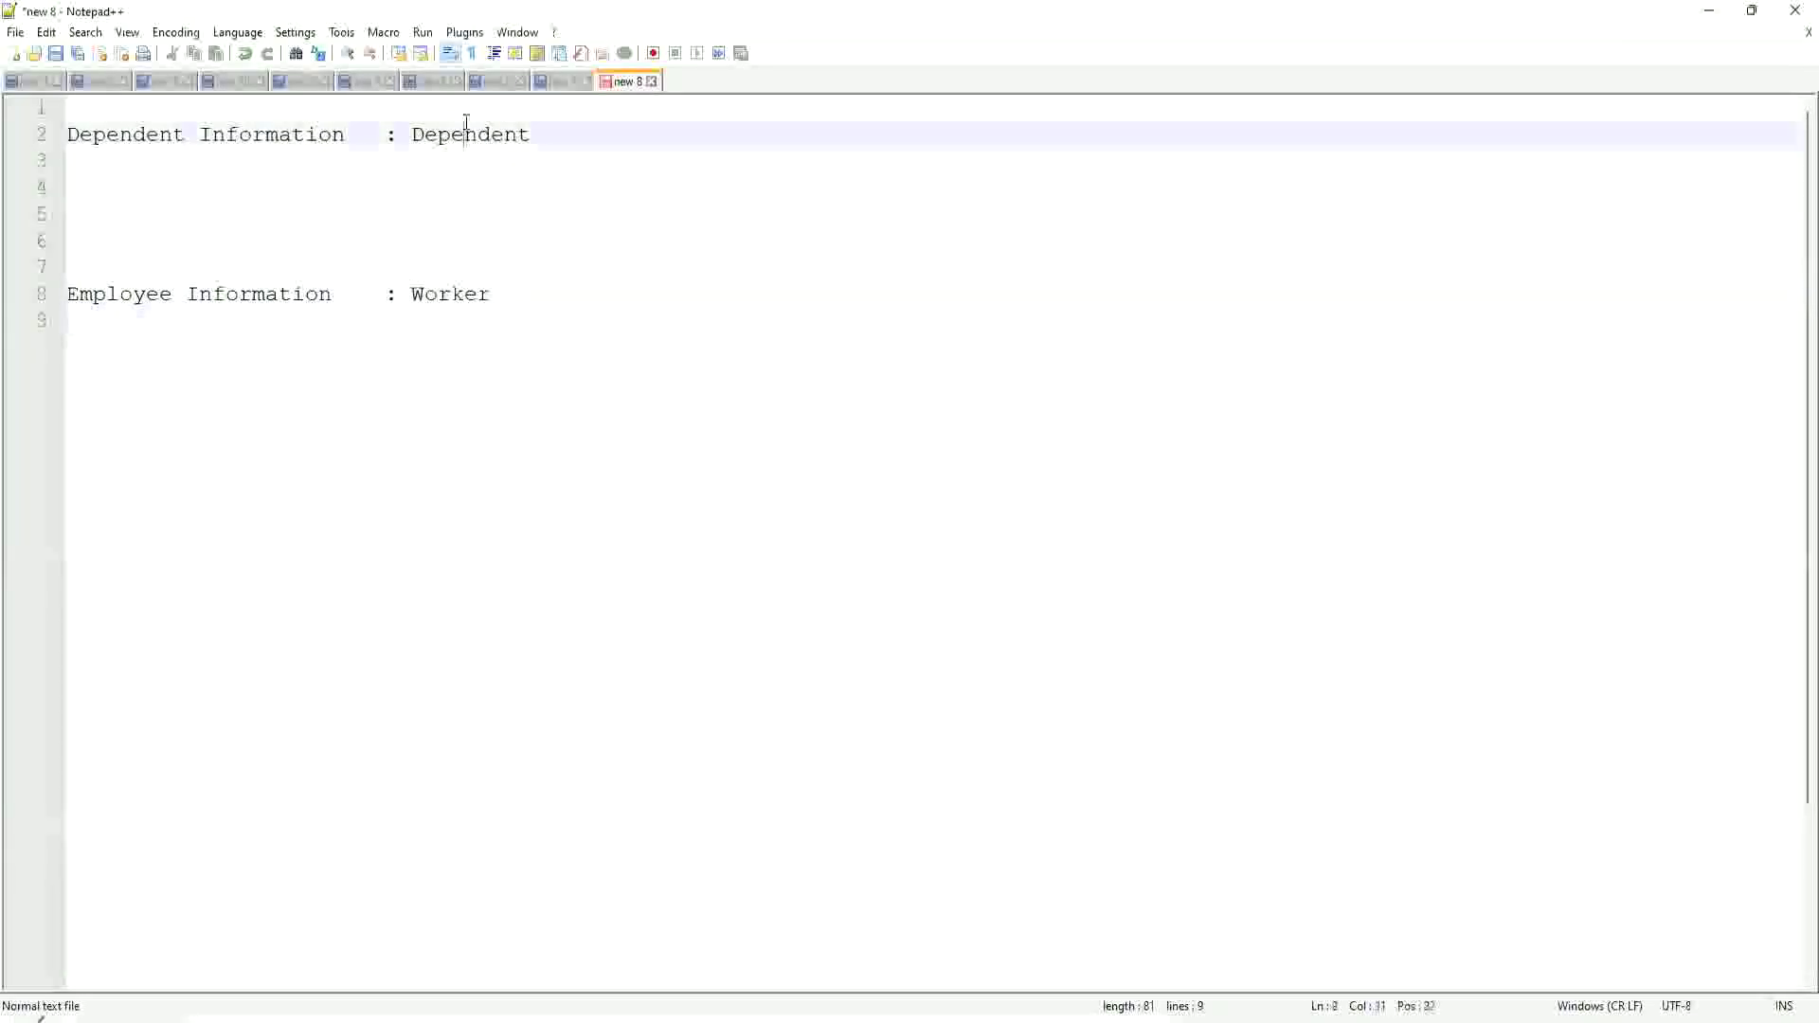
{"action": "left_click", "coordinate": [438, 294]}
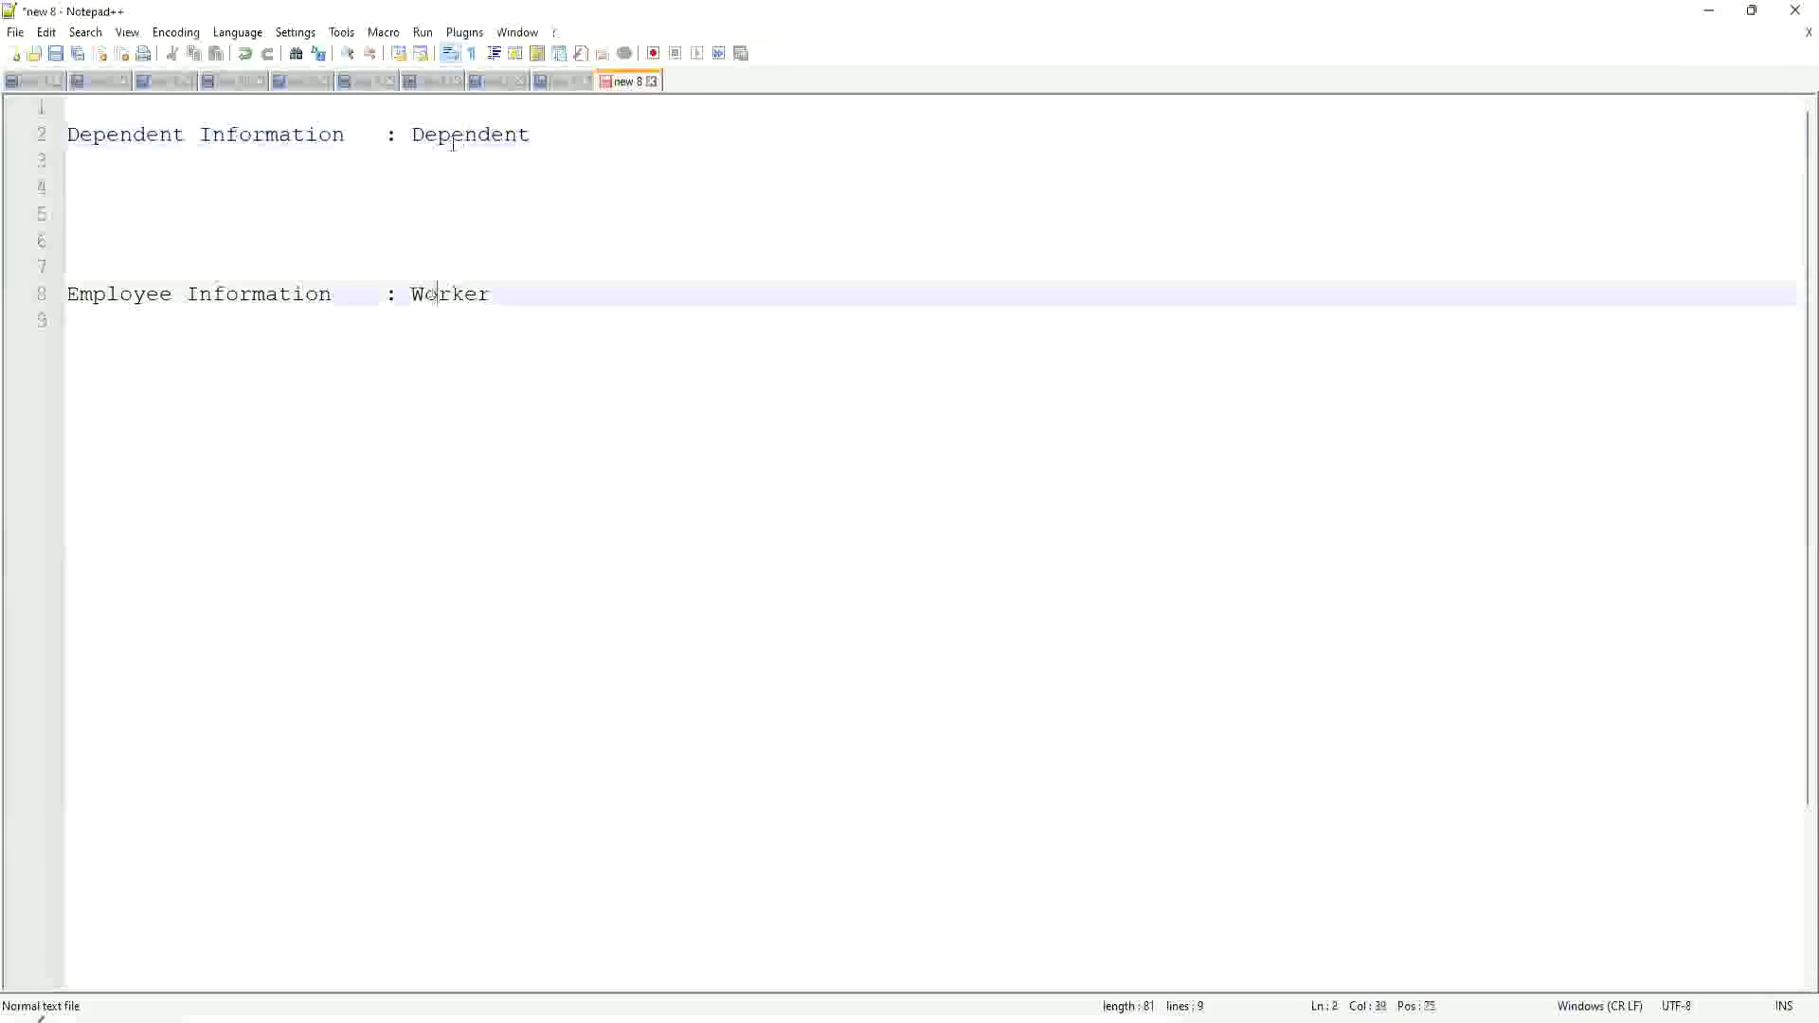
{"action": "left_click", "coordinate": [449, 136]}
{"action": "left_click", "coordinate": [448, 310]}
{"action": "left_click", "coordinate": [447, 137]}
{"action": "left_click", "coordinate": [439, 316]}
{"action": "left_click", "coordinate": [441, 137]}
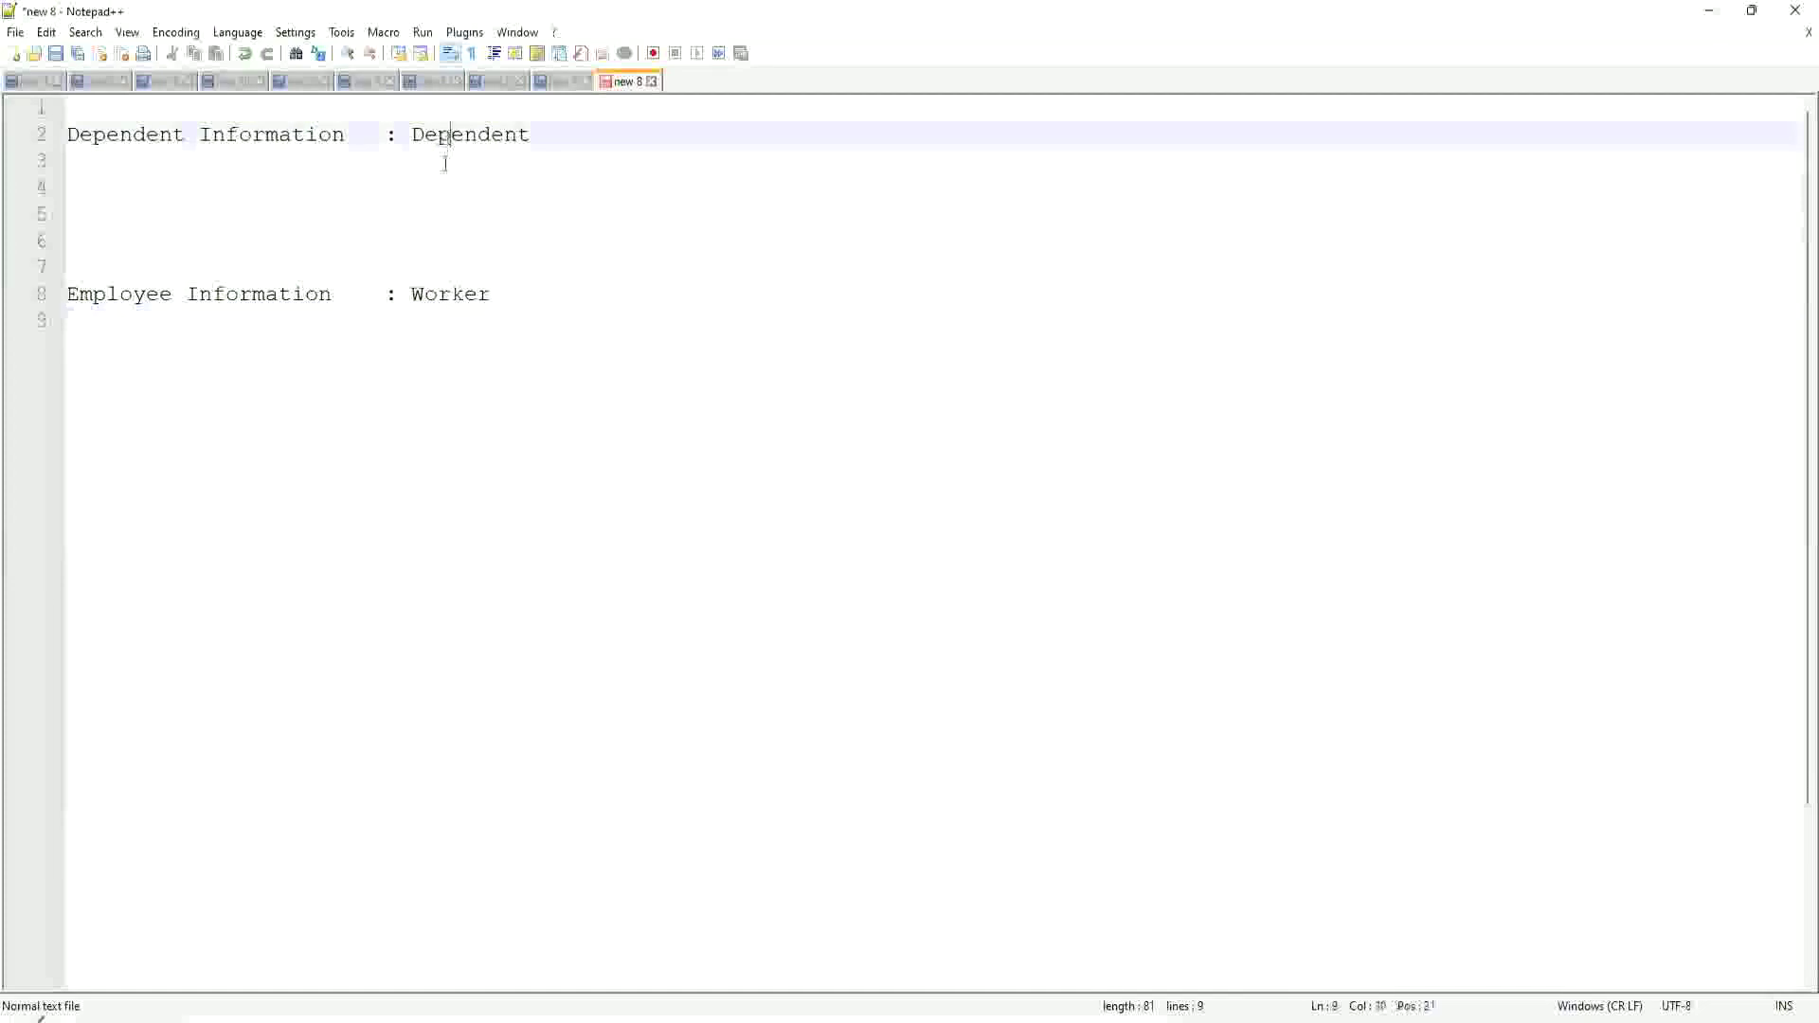
{"action": "left_click", "coordinate": [441, 294]}
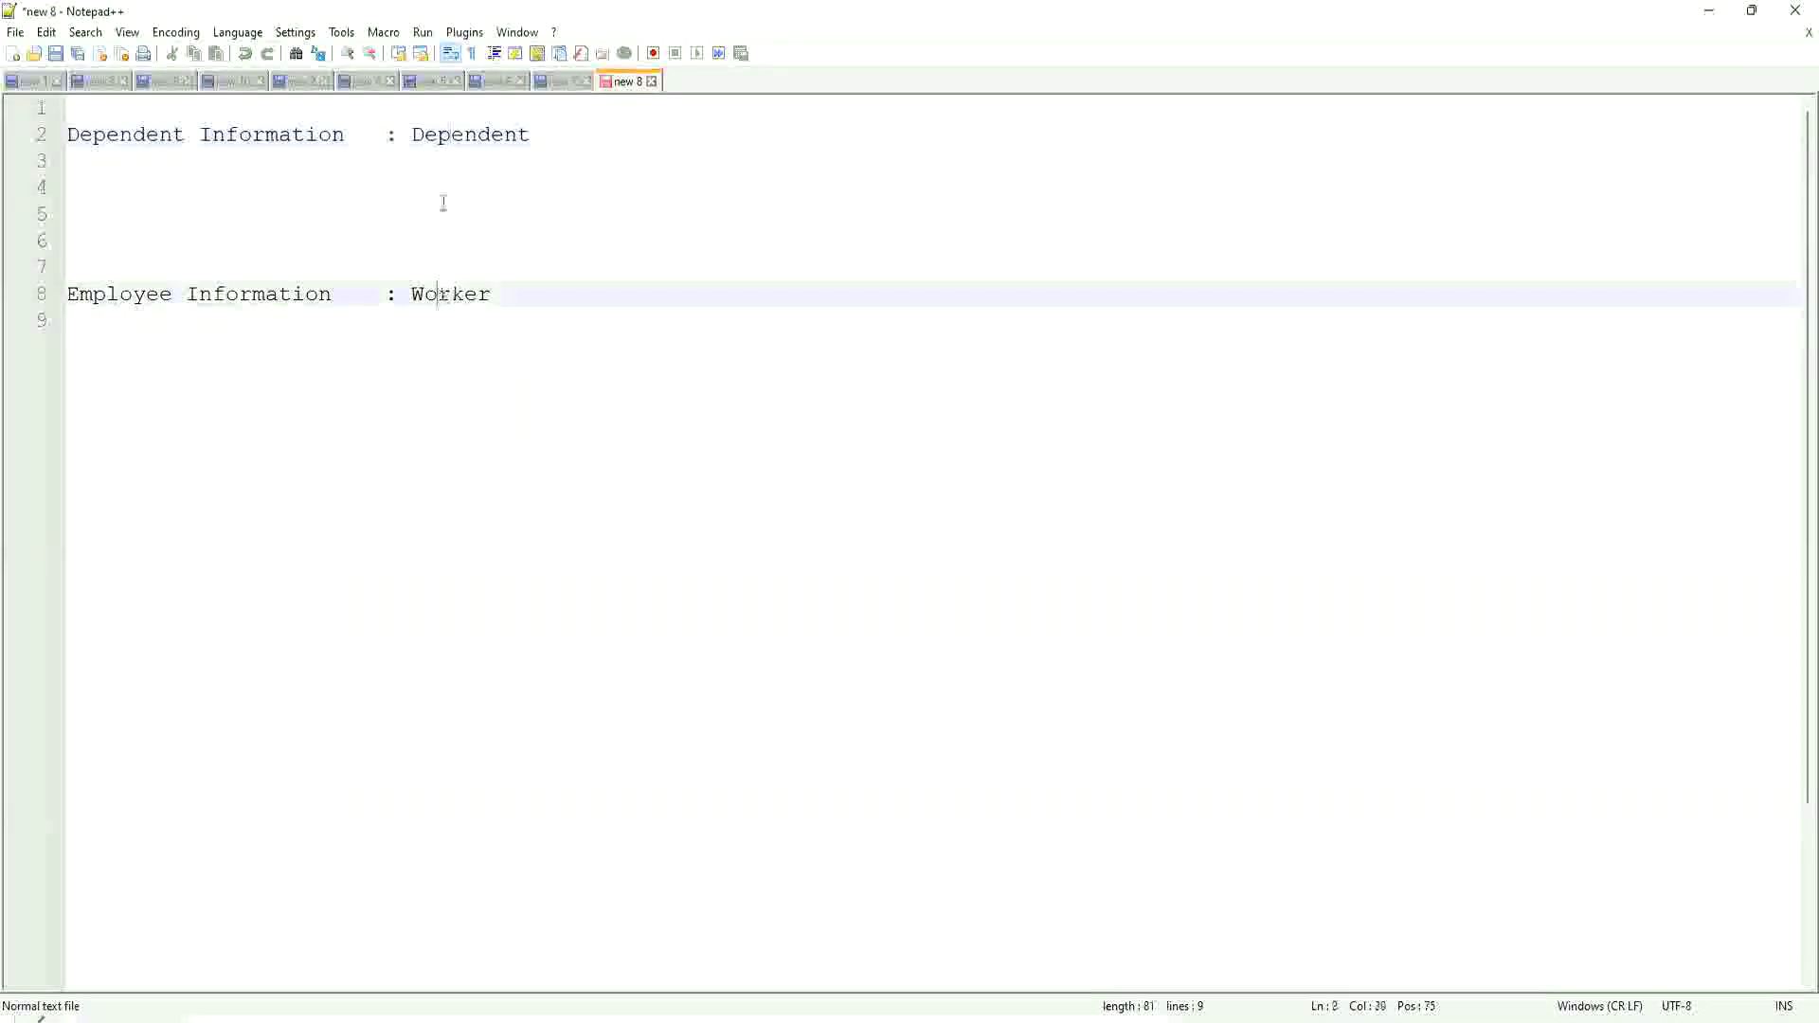
{"action": "left_click", "coordinate": [464, 137]}
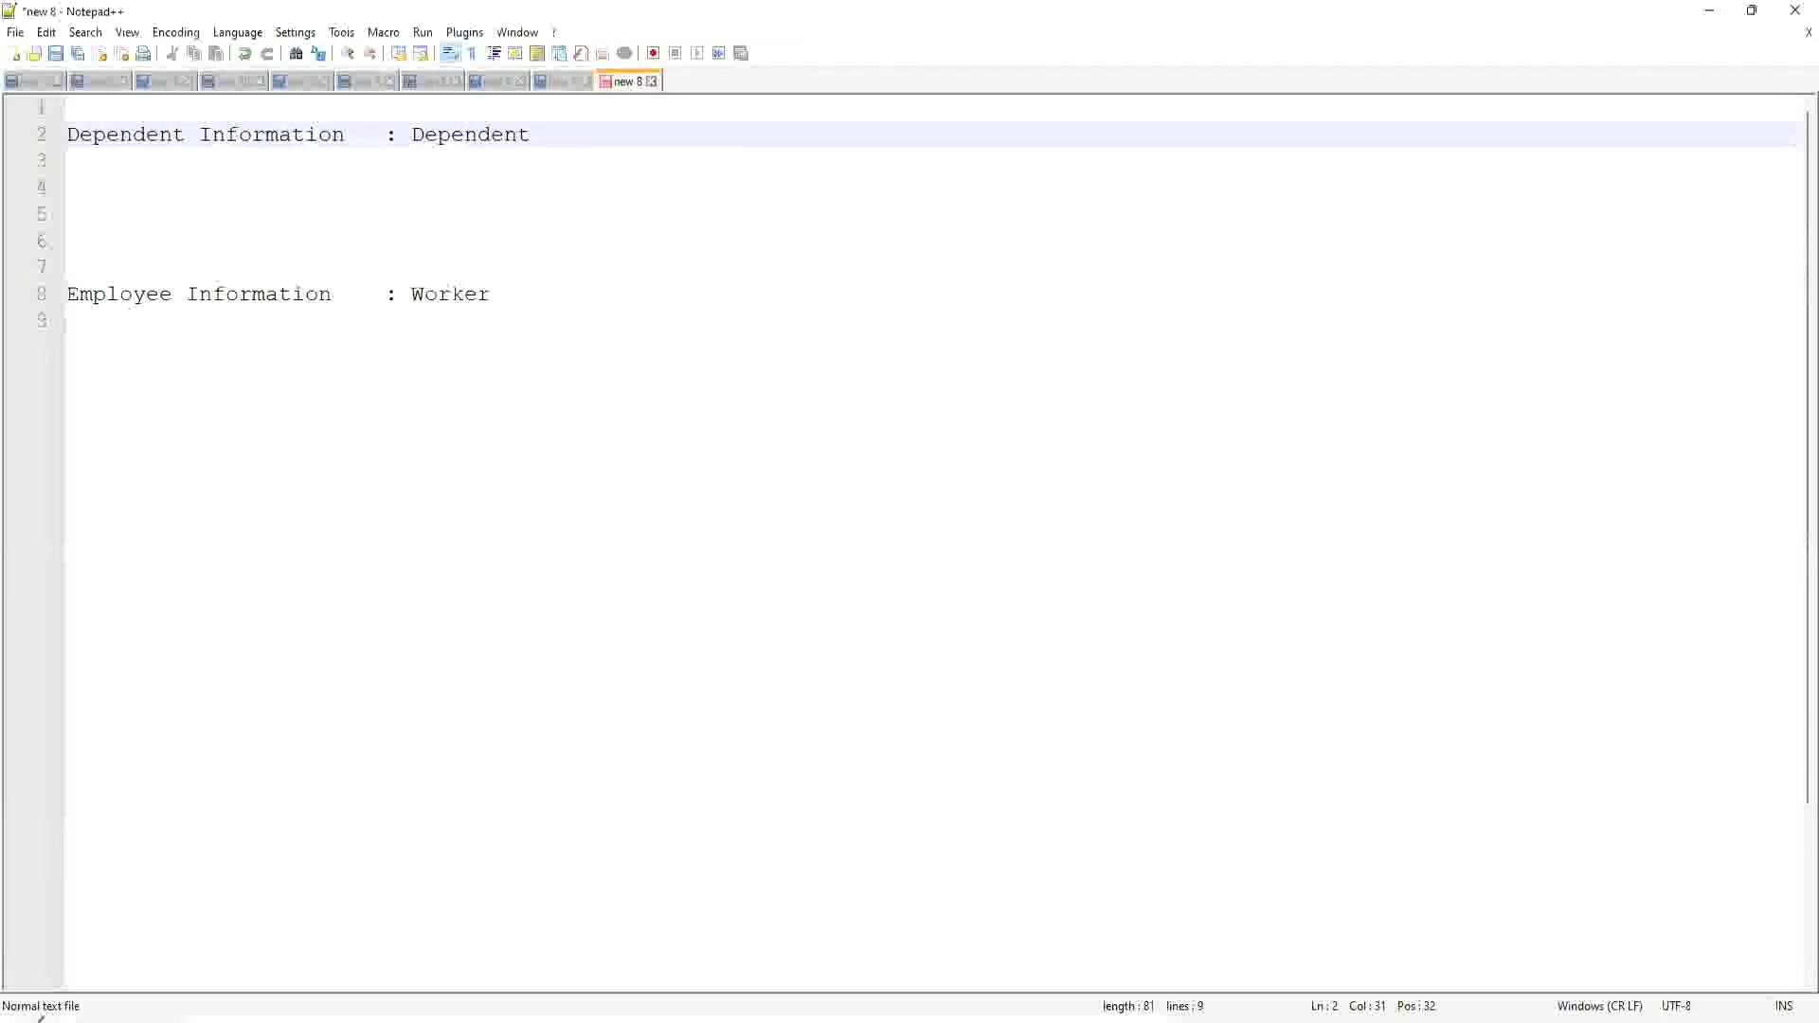
Draw a red arrow from Dependent to Worker and label it 'Worker:Dependent(s) = 1:many'
{"action": "left_click_drag", "start_coordinate": [444, 153], "coordinate": [444, 282]}
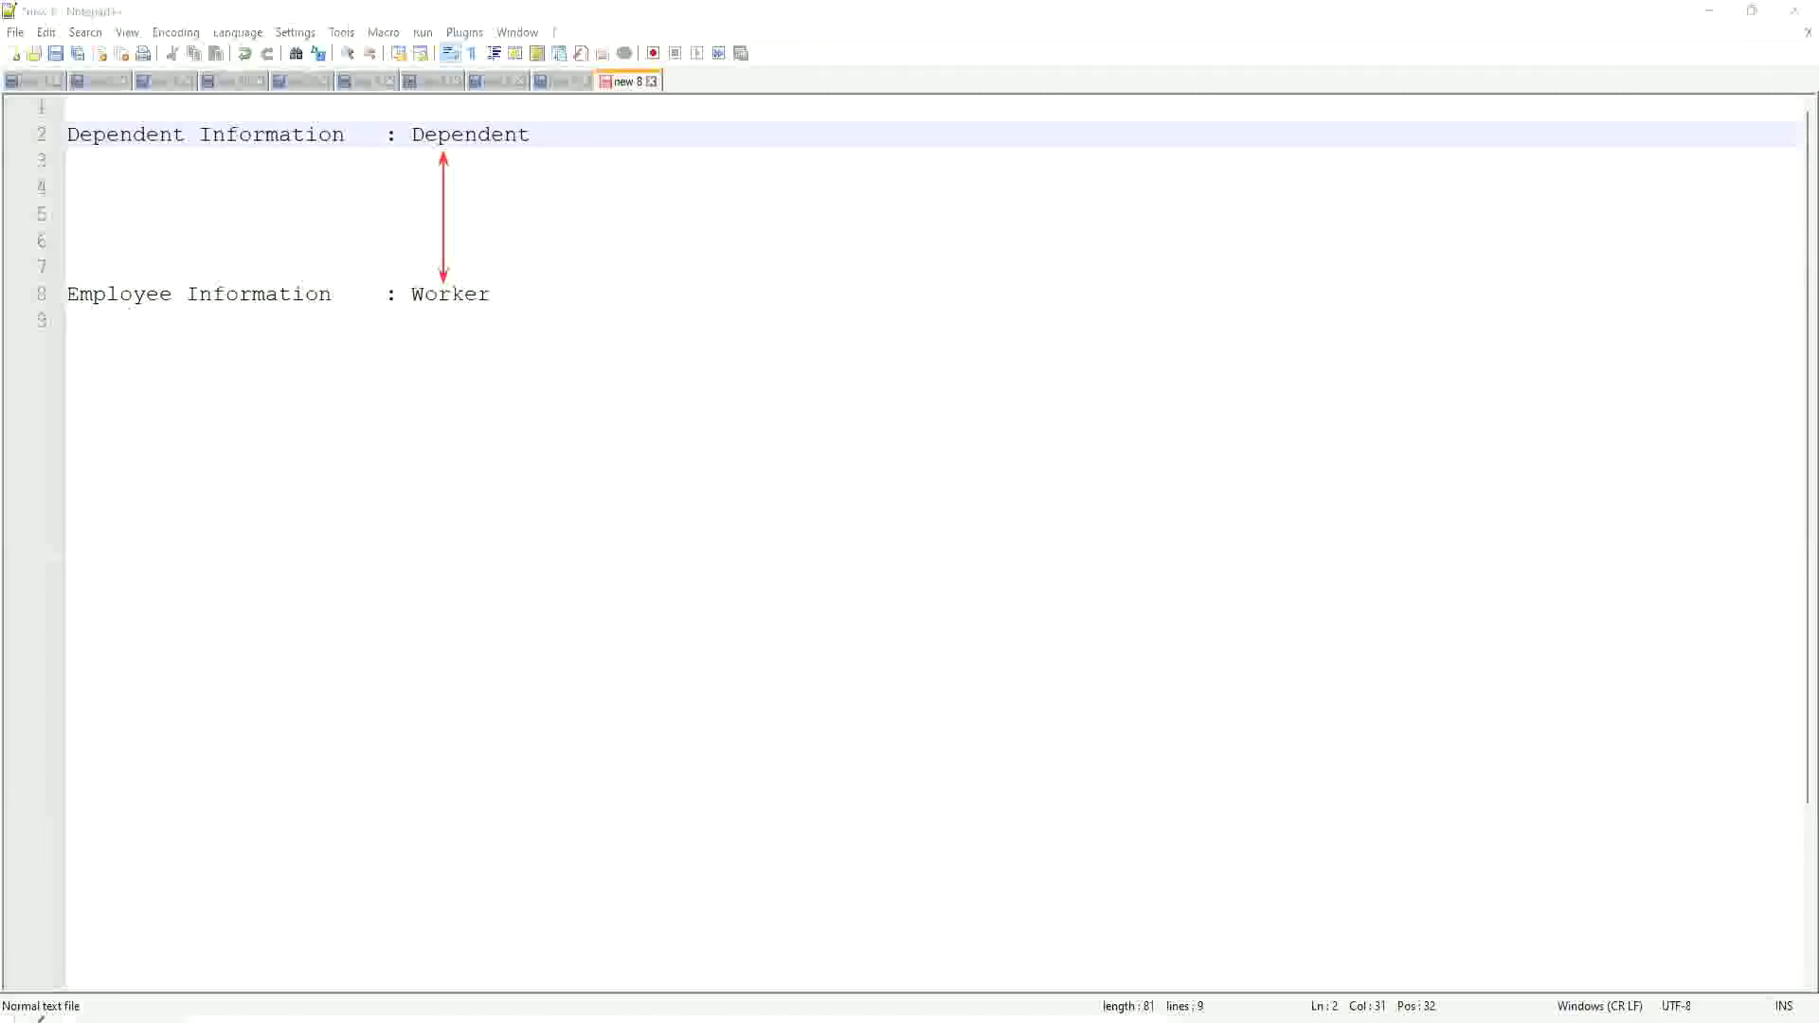
{"action": "left_click", "coordinate": [460, 223]}
{"action": "type", "text": "Worker"}
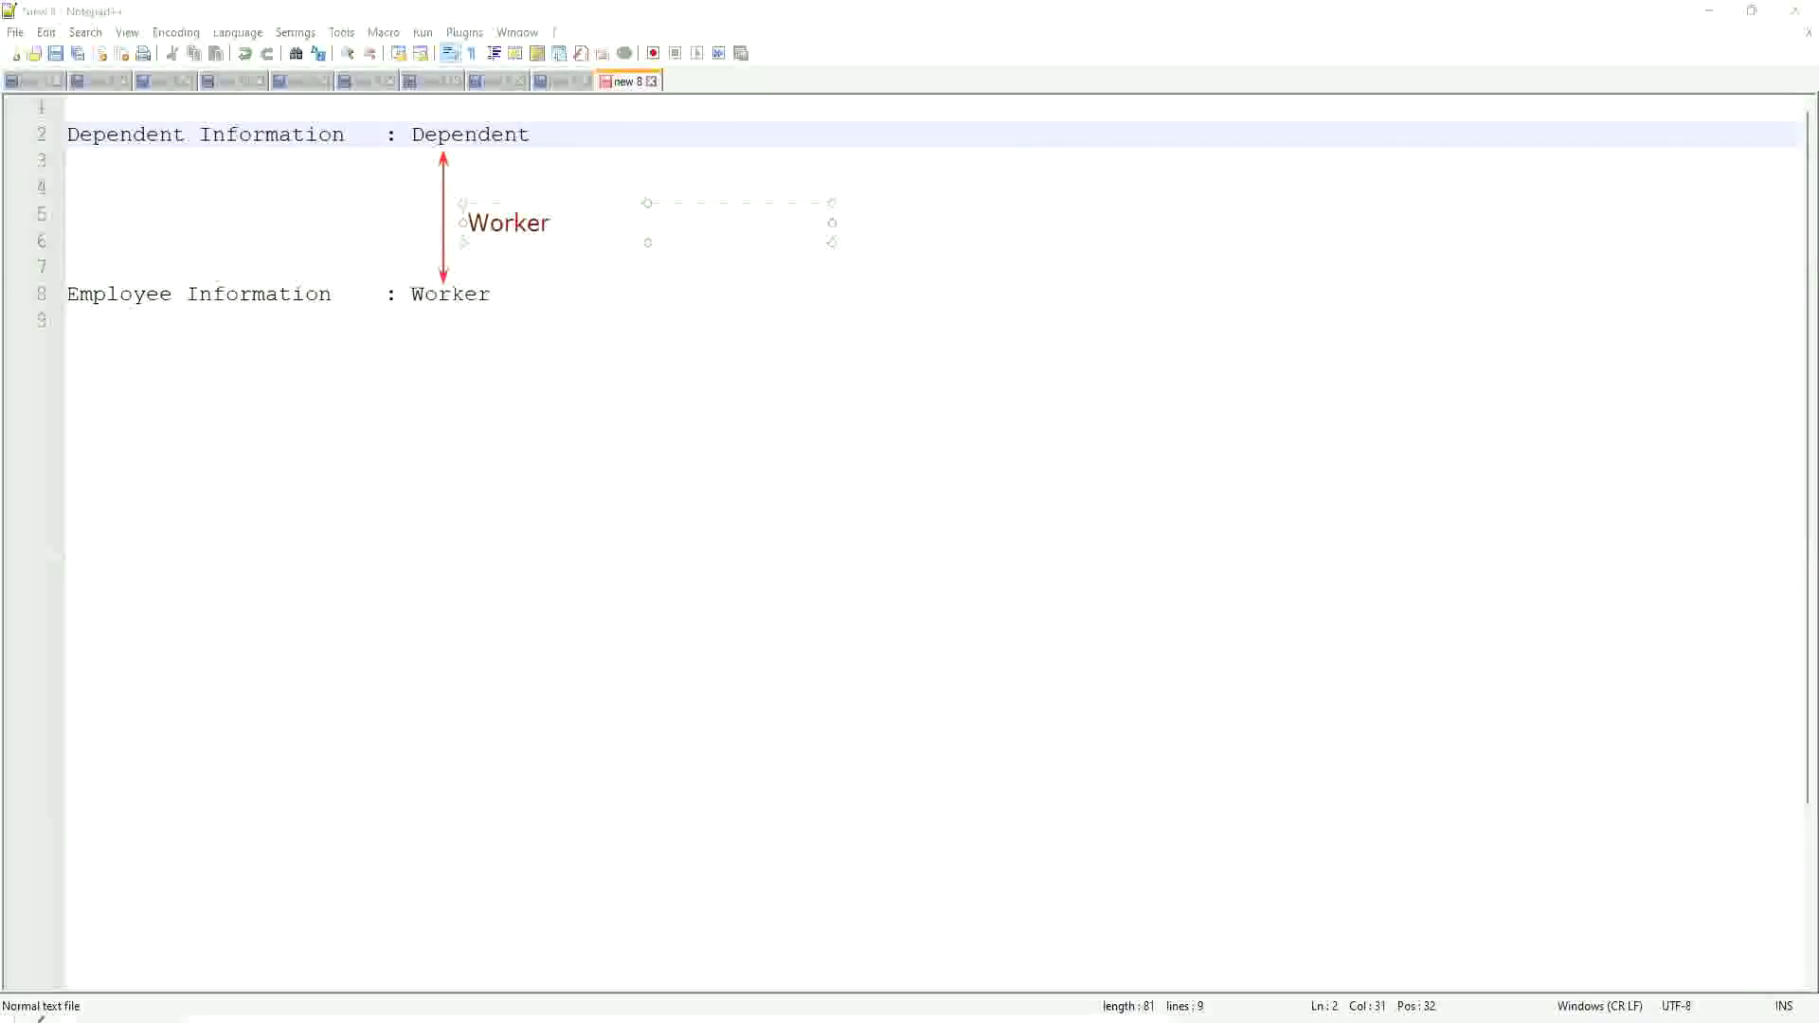
{"action": "type", "text": ": D"}
{"action": "key", "text": "BackSpace"}
{"action": "key", "text": "BackSpace"}
{"action": "type", "text": "Dependent(s) = "}
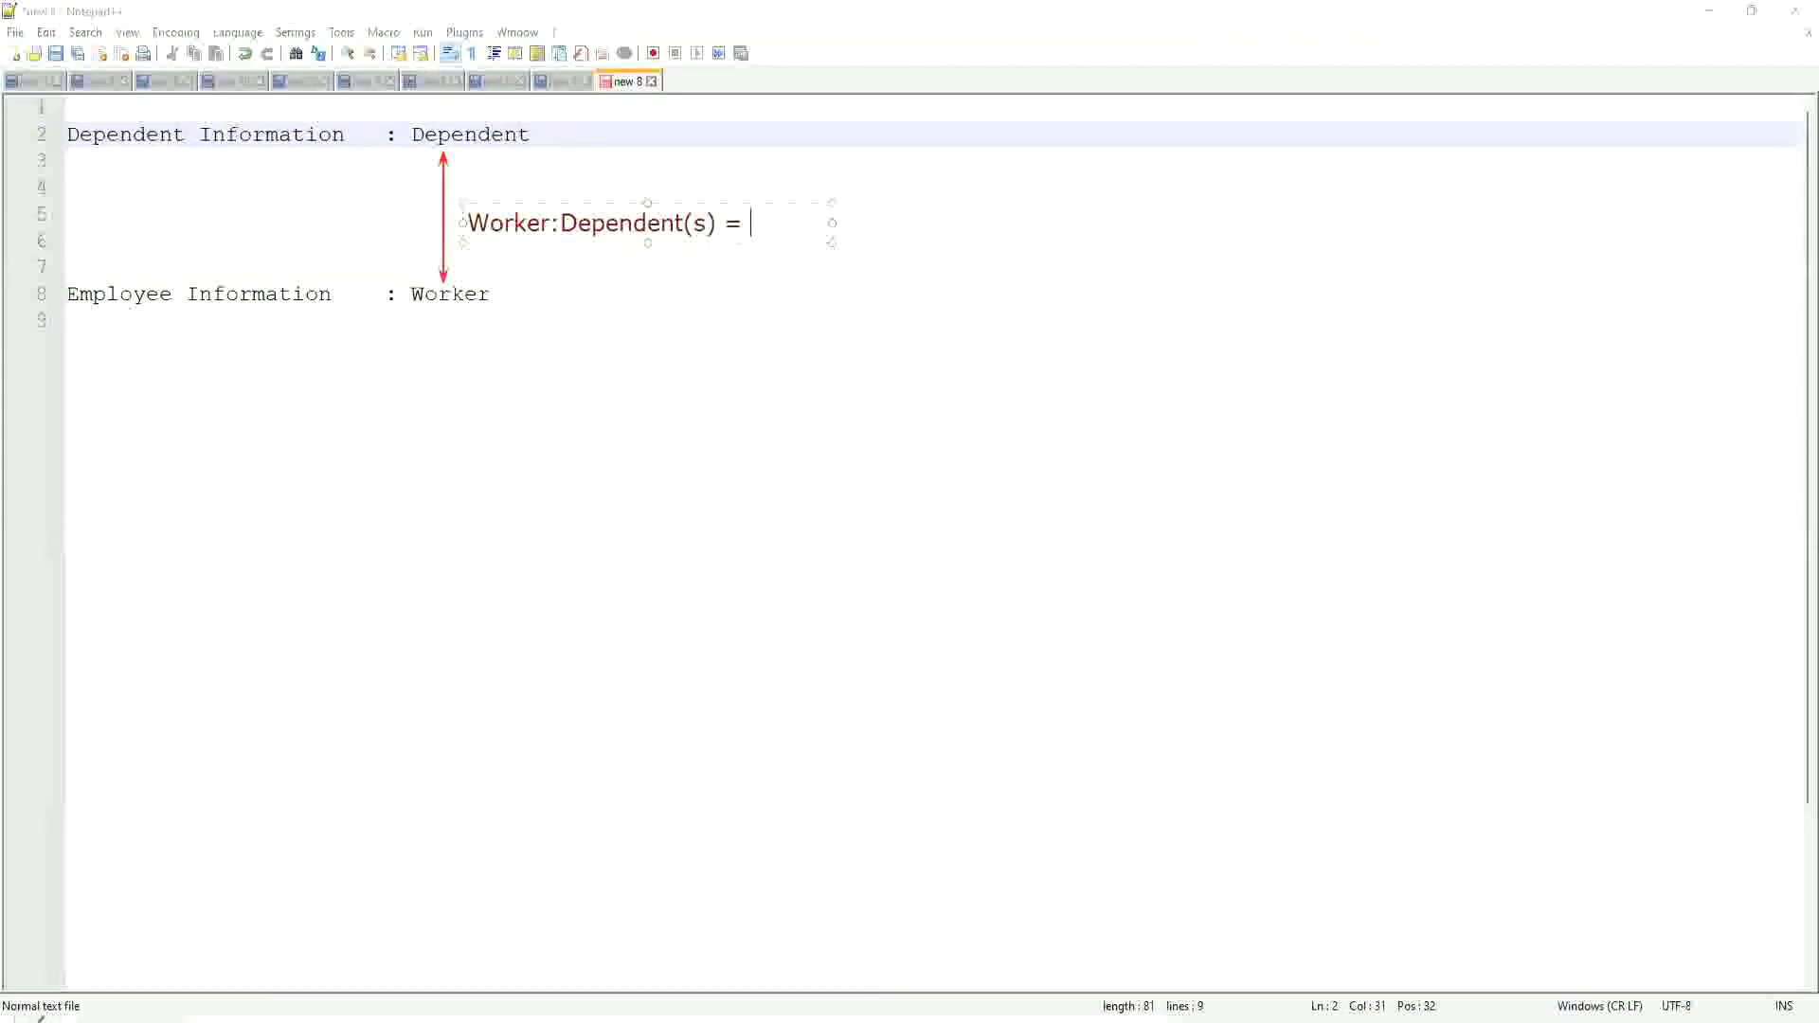
{"action": "type", "text": "1:ma"}
{"action": "type", "text": "ny"}
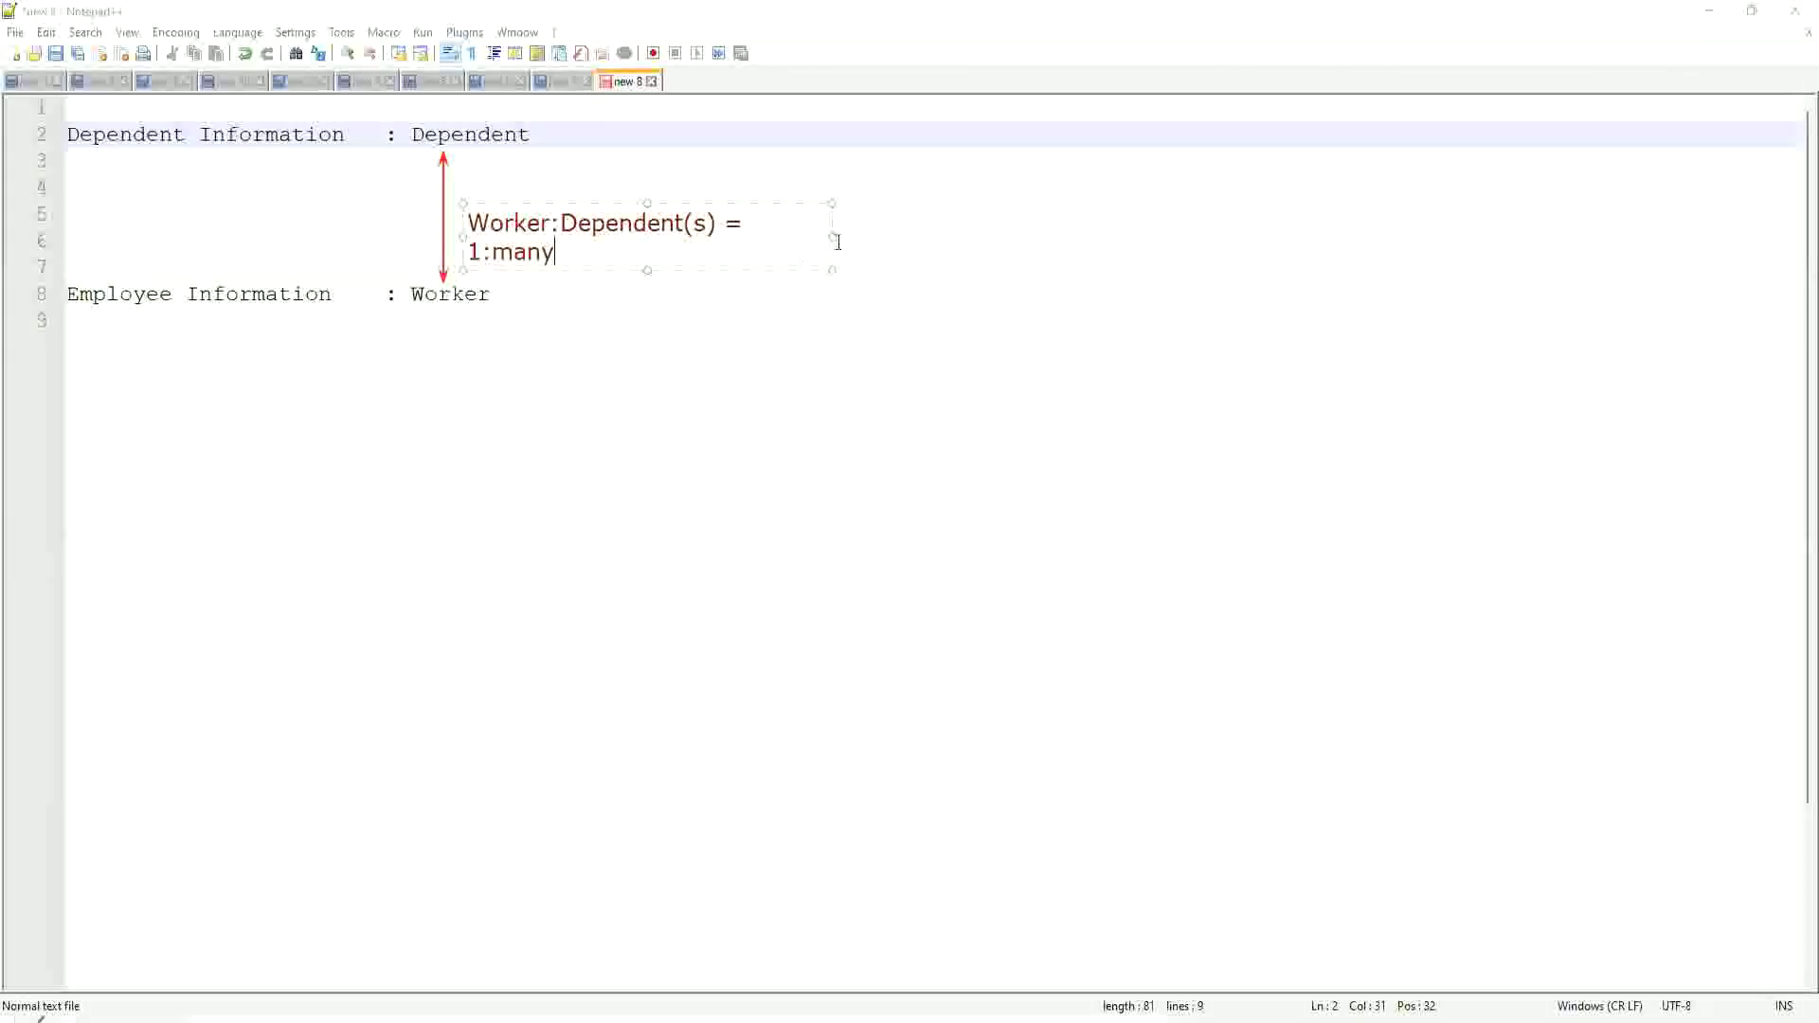
{"action": "left_click_drag", "start_coordinate": [832, 235], "coordinate": [984, 230]}
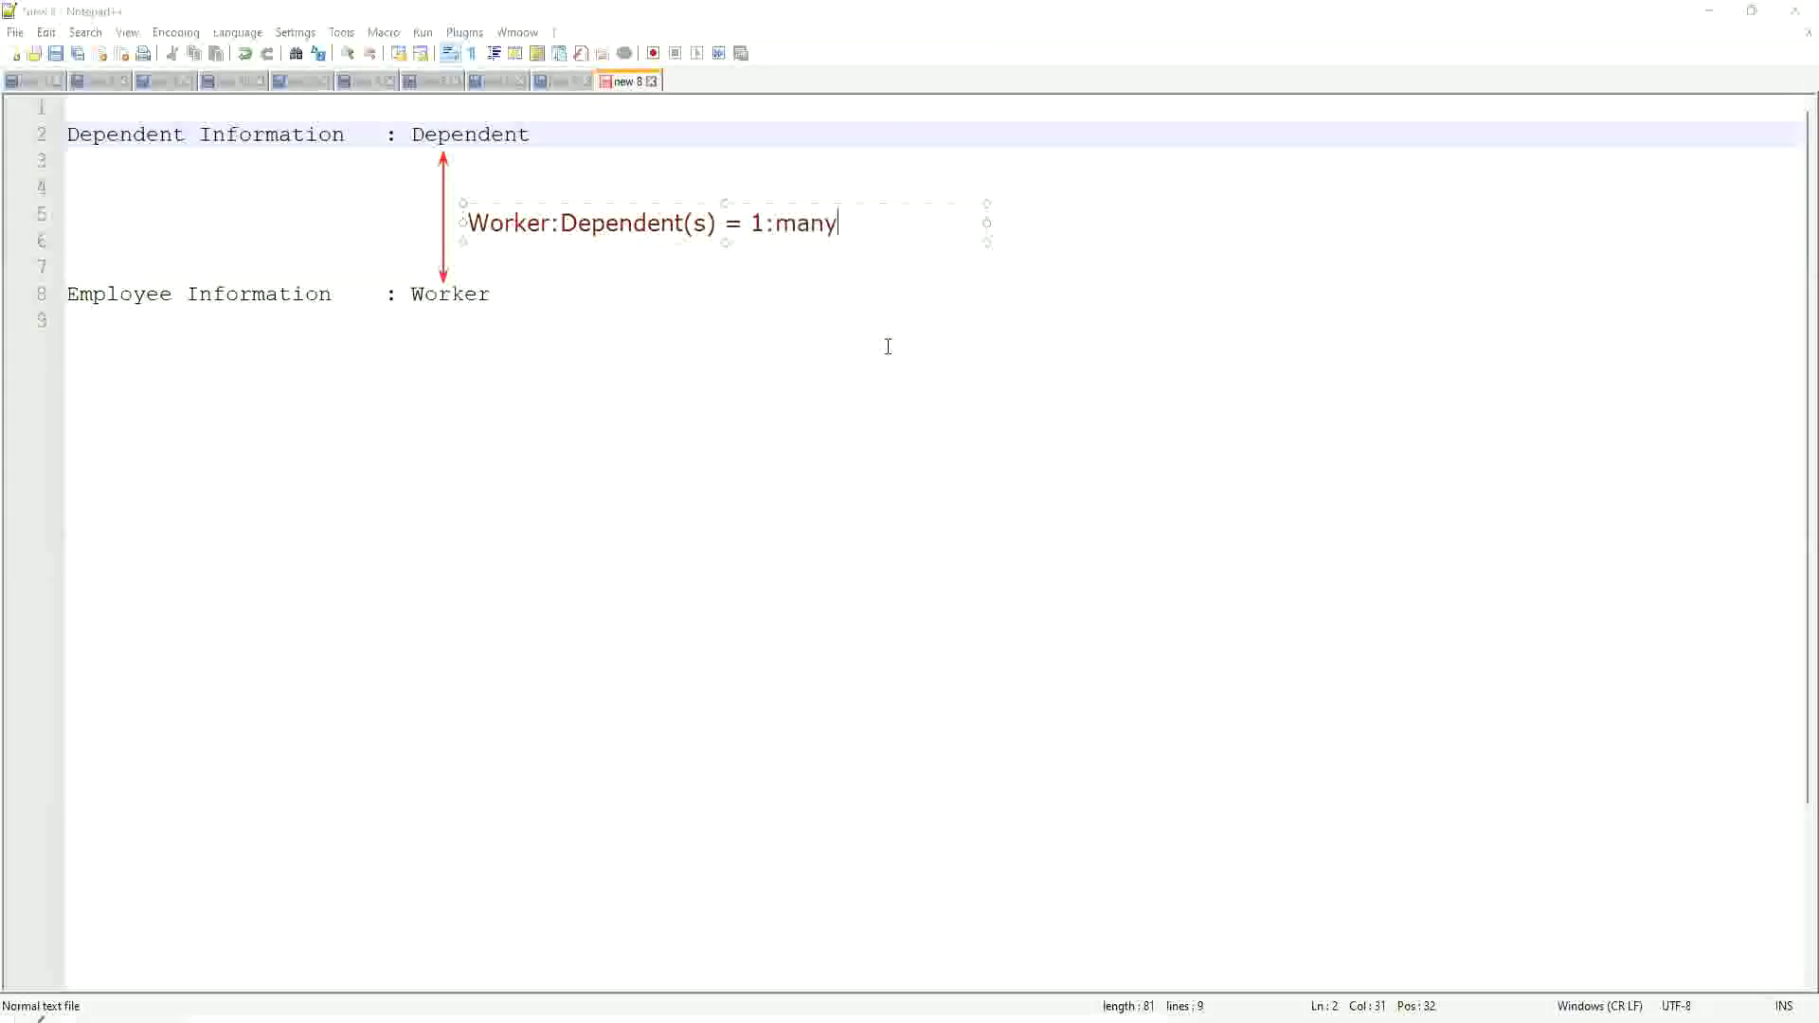
{"action": "left_click", "coordinate": [509, 293]}
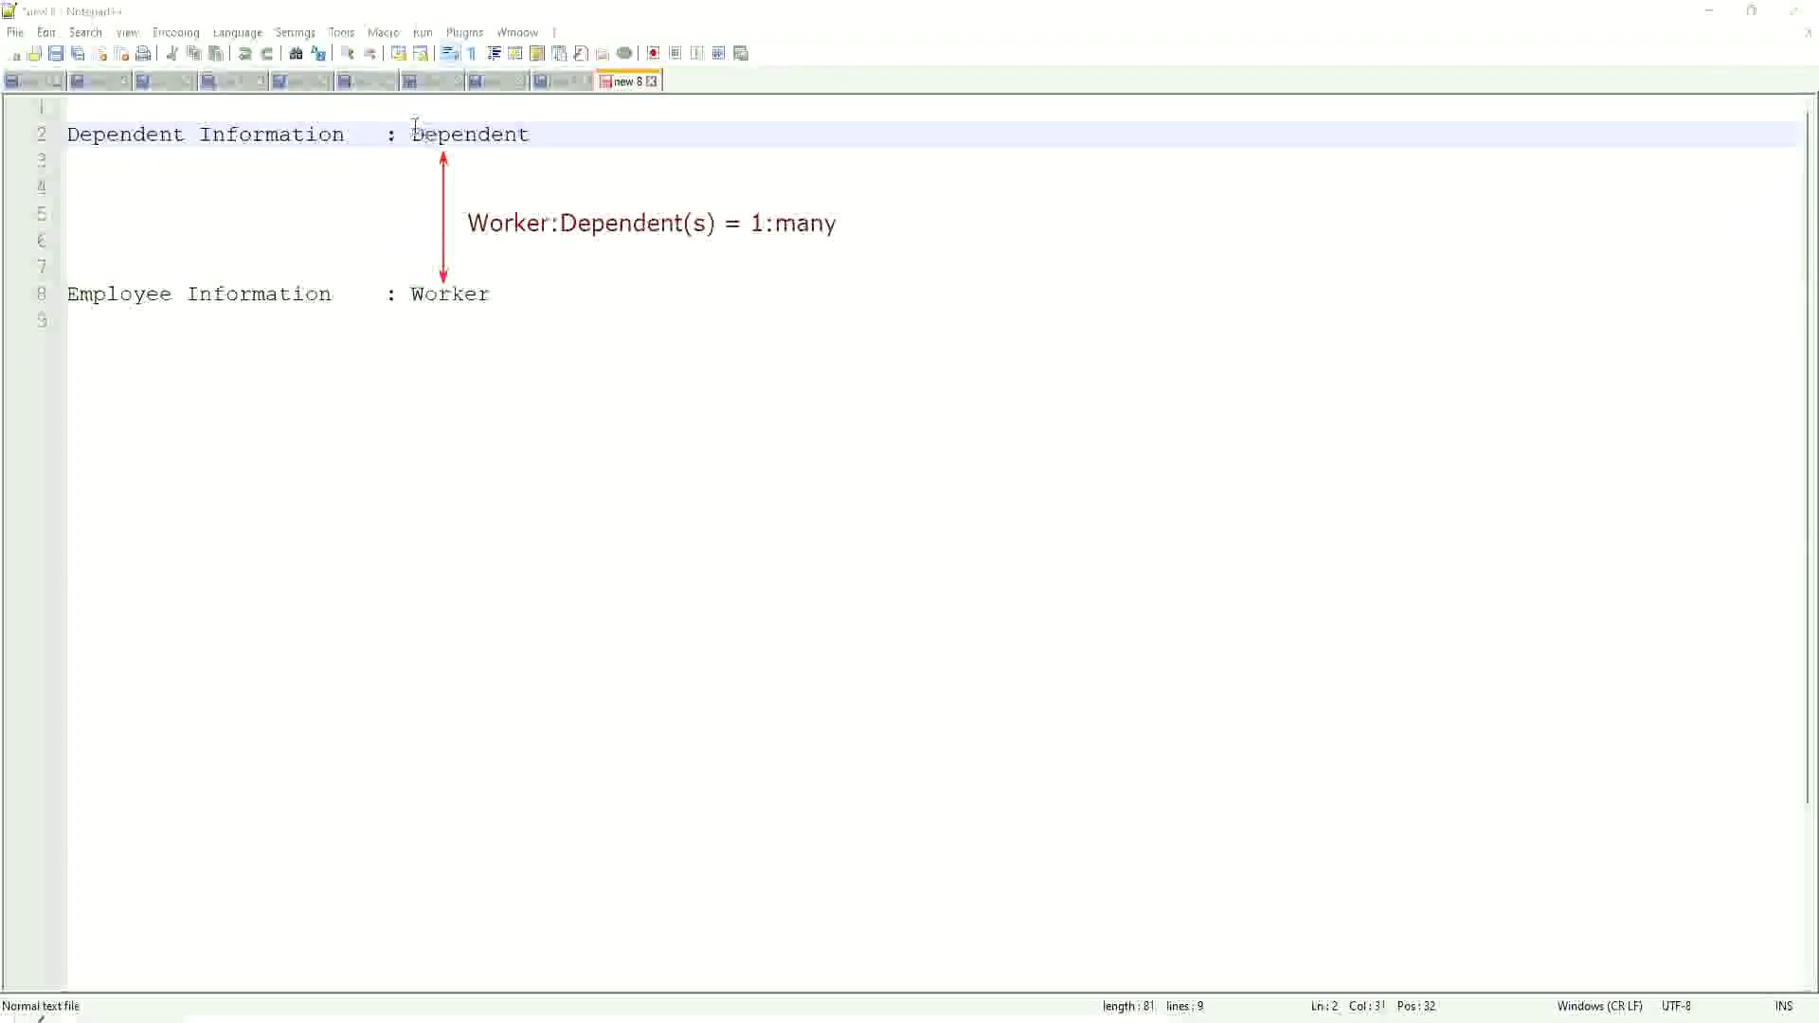
{"action": "mouse_move", "coordinate": [412, 134]}
{"action": "left_mouse_down"}
{"action": "mouse_move", "coordinate": [552, 133]}
{"action": "mouse_move", "coordinate": [532, 133]}
{"action": "left_mouse_up"}
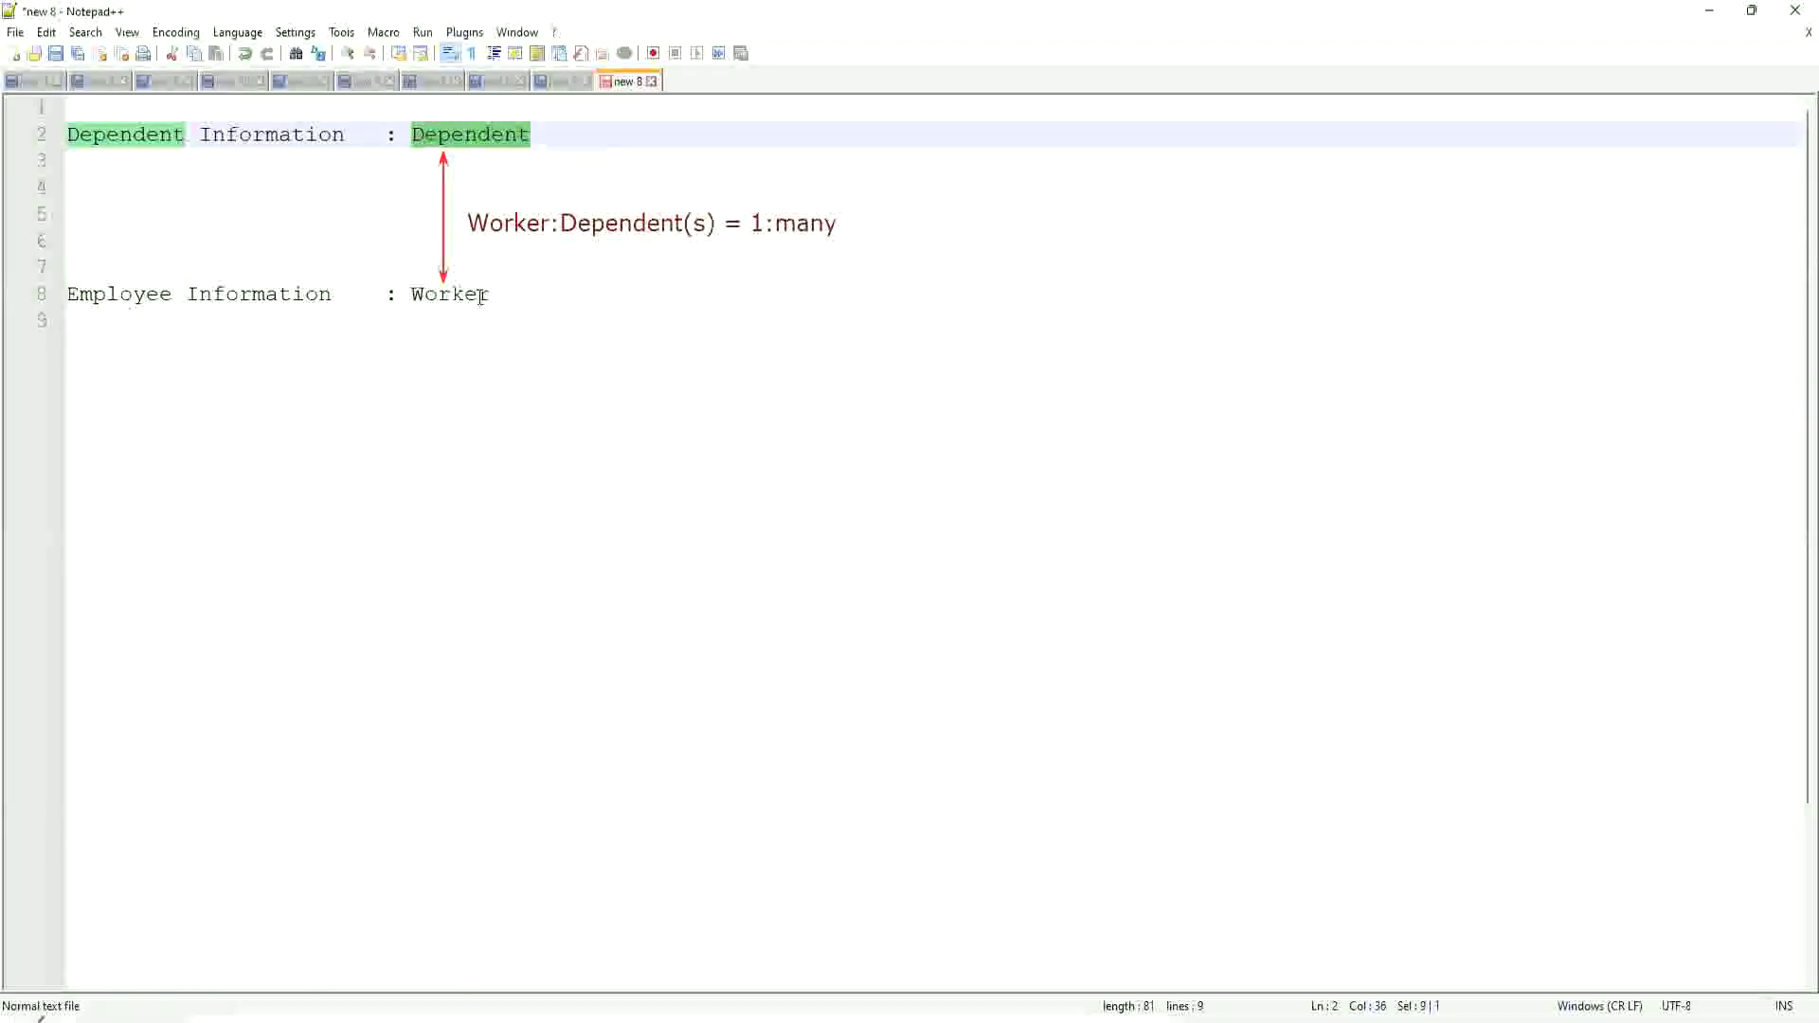
{"action": "left_click", "coordinate": [451, 135]}
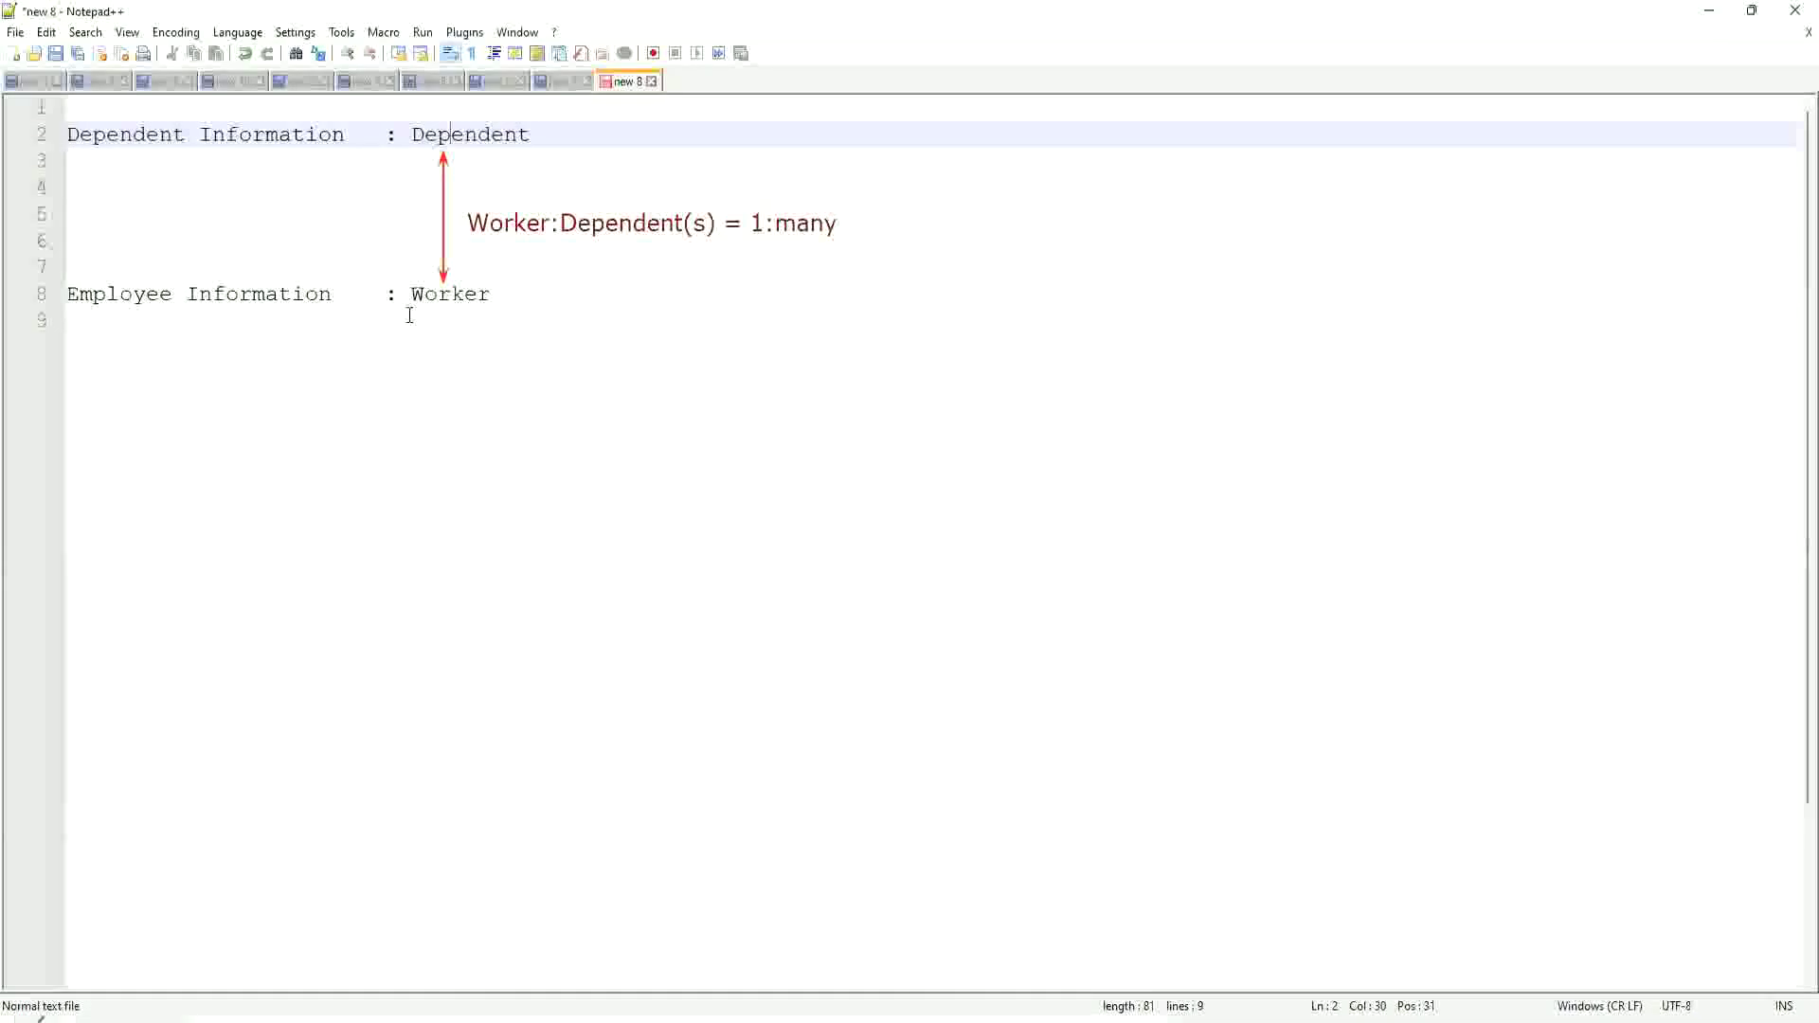
{"action": "left_click", "coordinate": [545, 136]}
{"action": "left_click", "coordinate": [541, 315]}
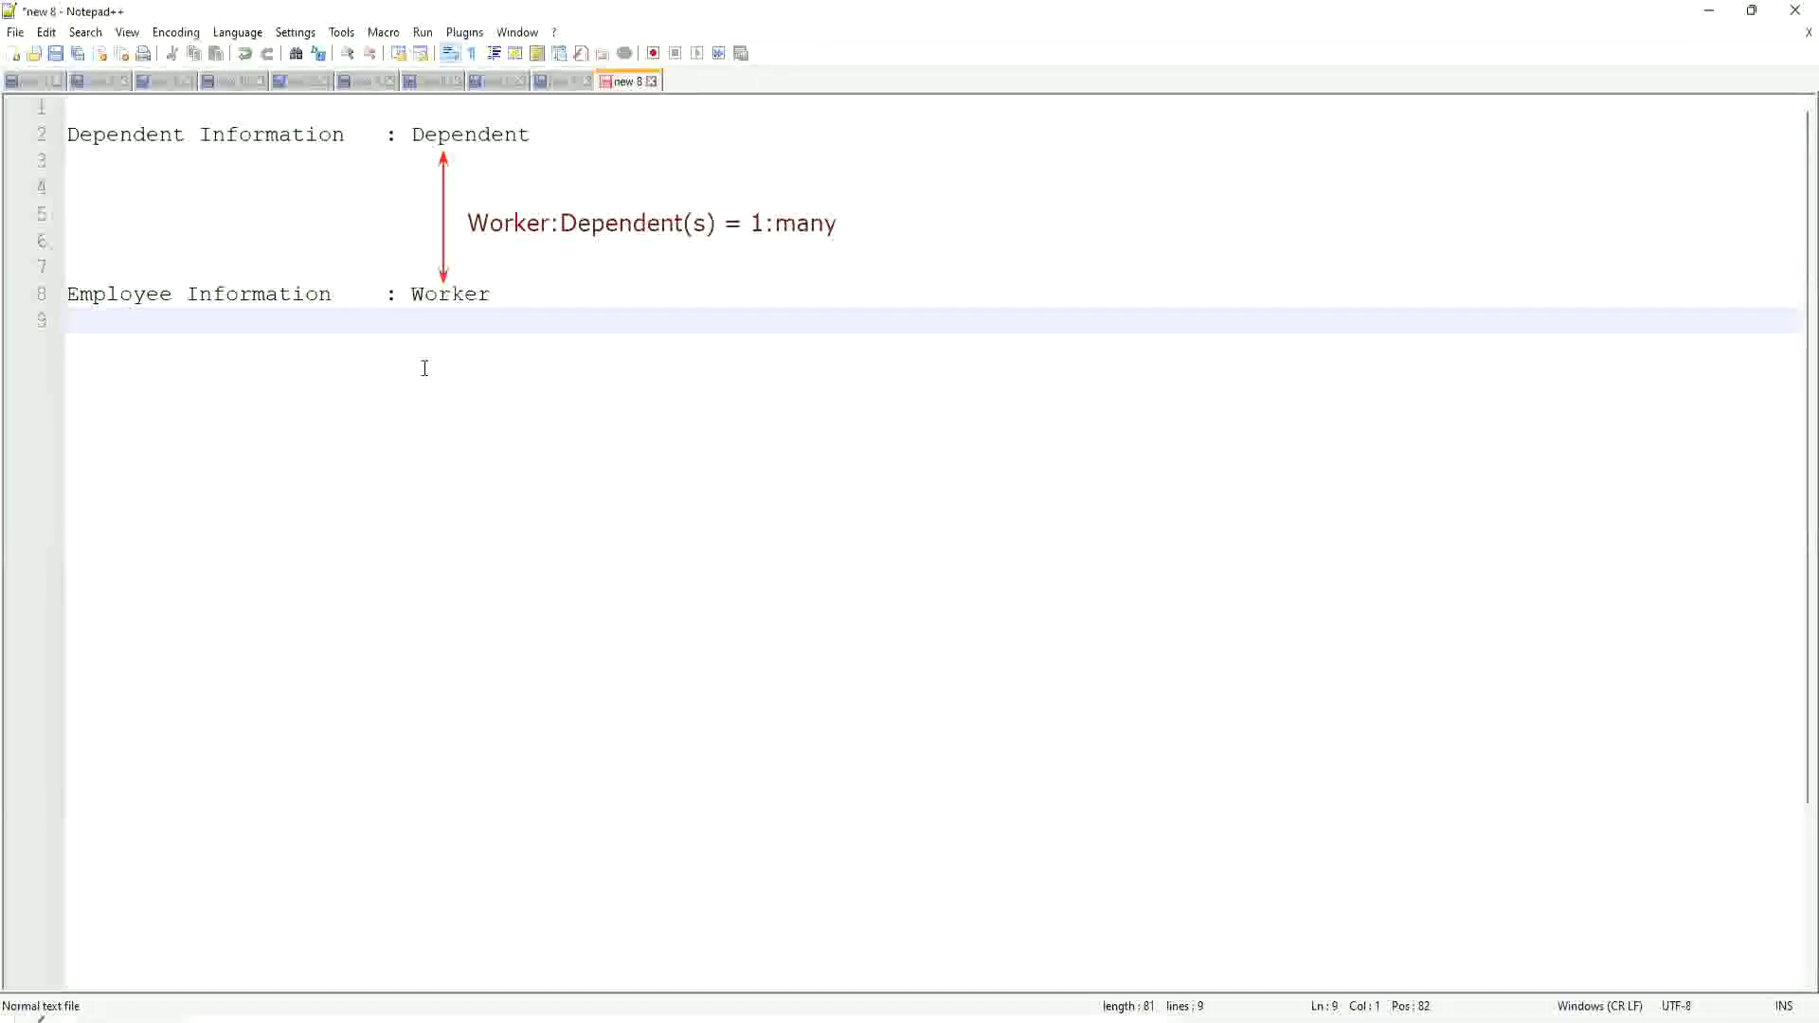
{"action": "type", "text": "\\"}
Write 'Age of the Eldest Dependent of a Worker' on line 11 with blank lines around it
{"action": "key", "text": "BackSpace"}
{"action": "key", "text": "Return"}
{"action": "key", "text": "Return"}
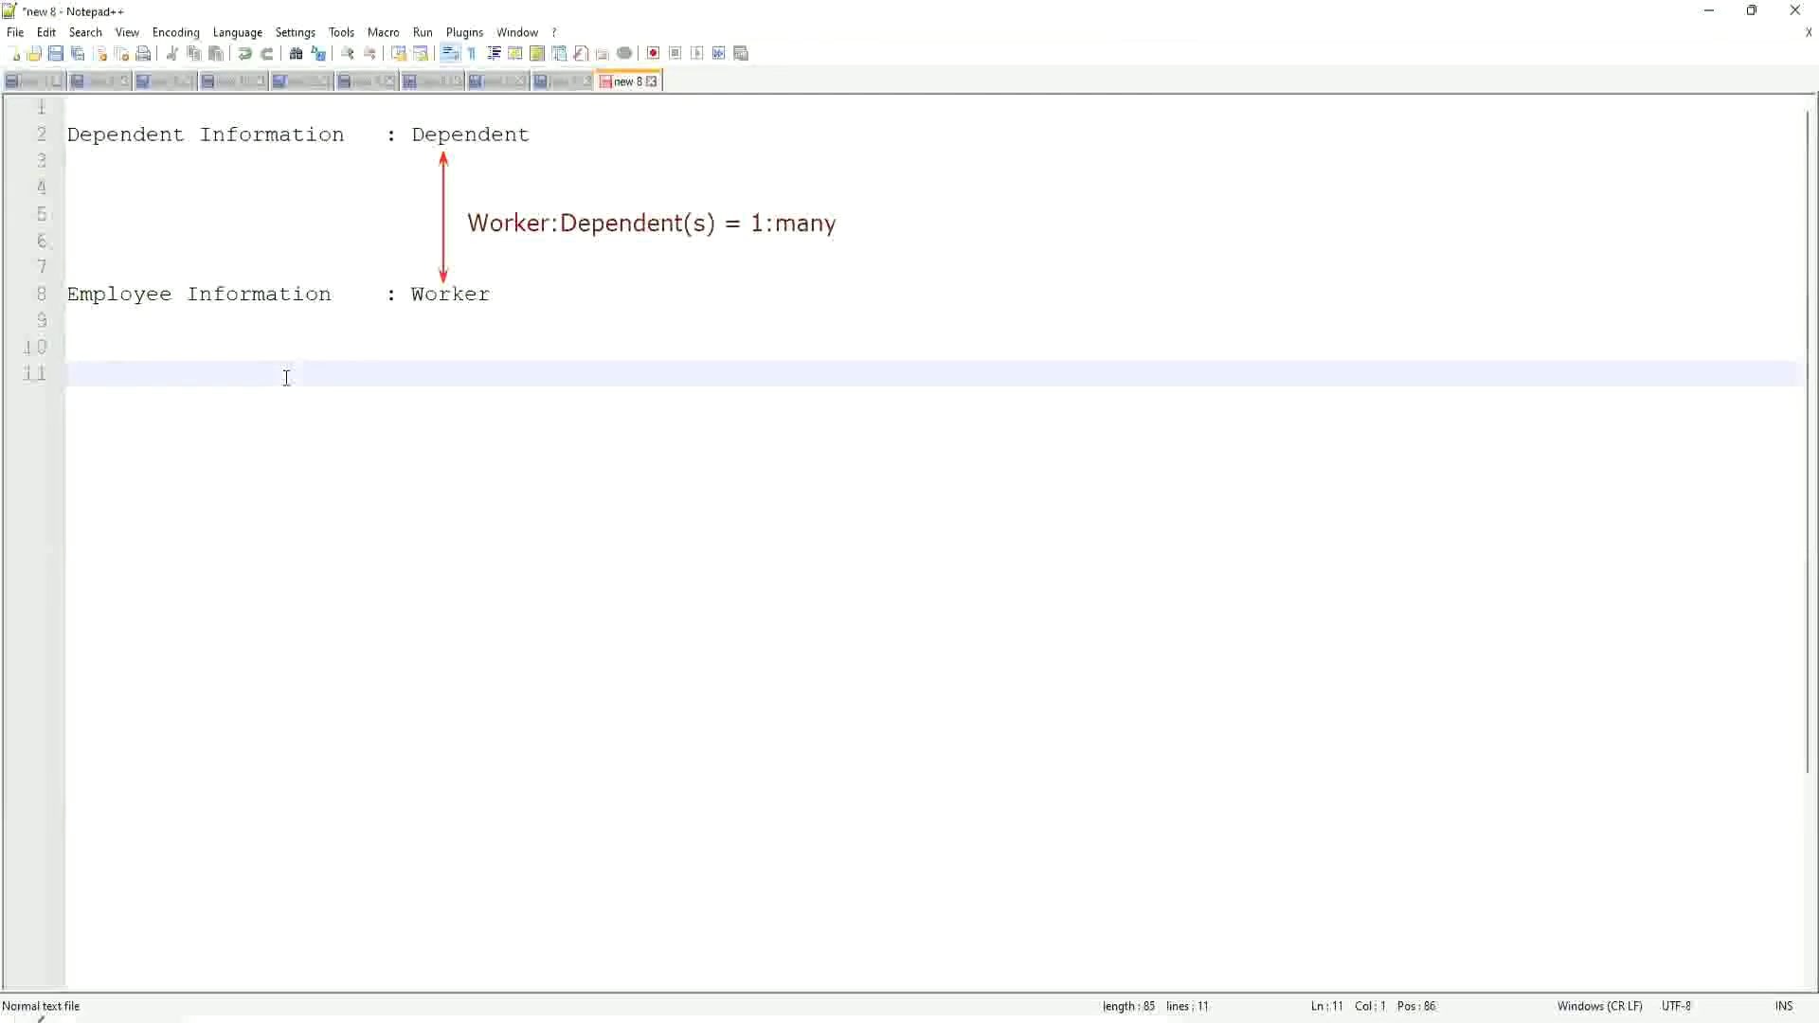
{"action": "type", "text": "Age of the Eldest Dependent "}
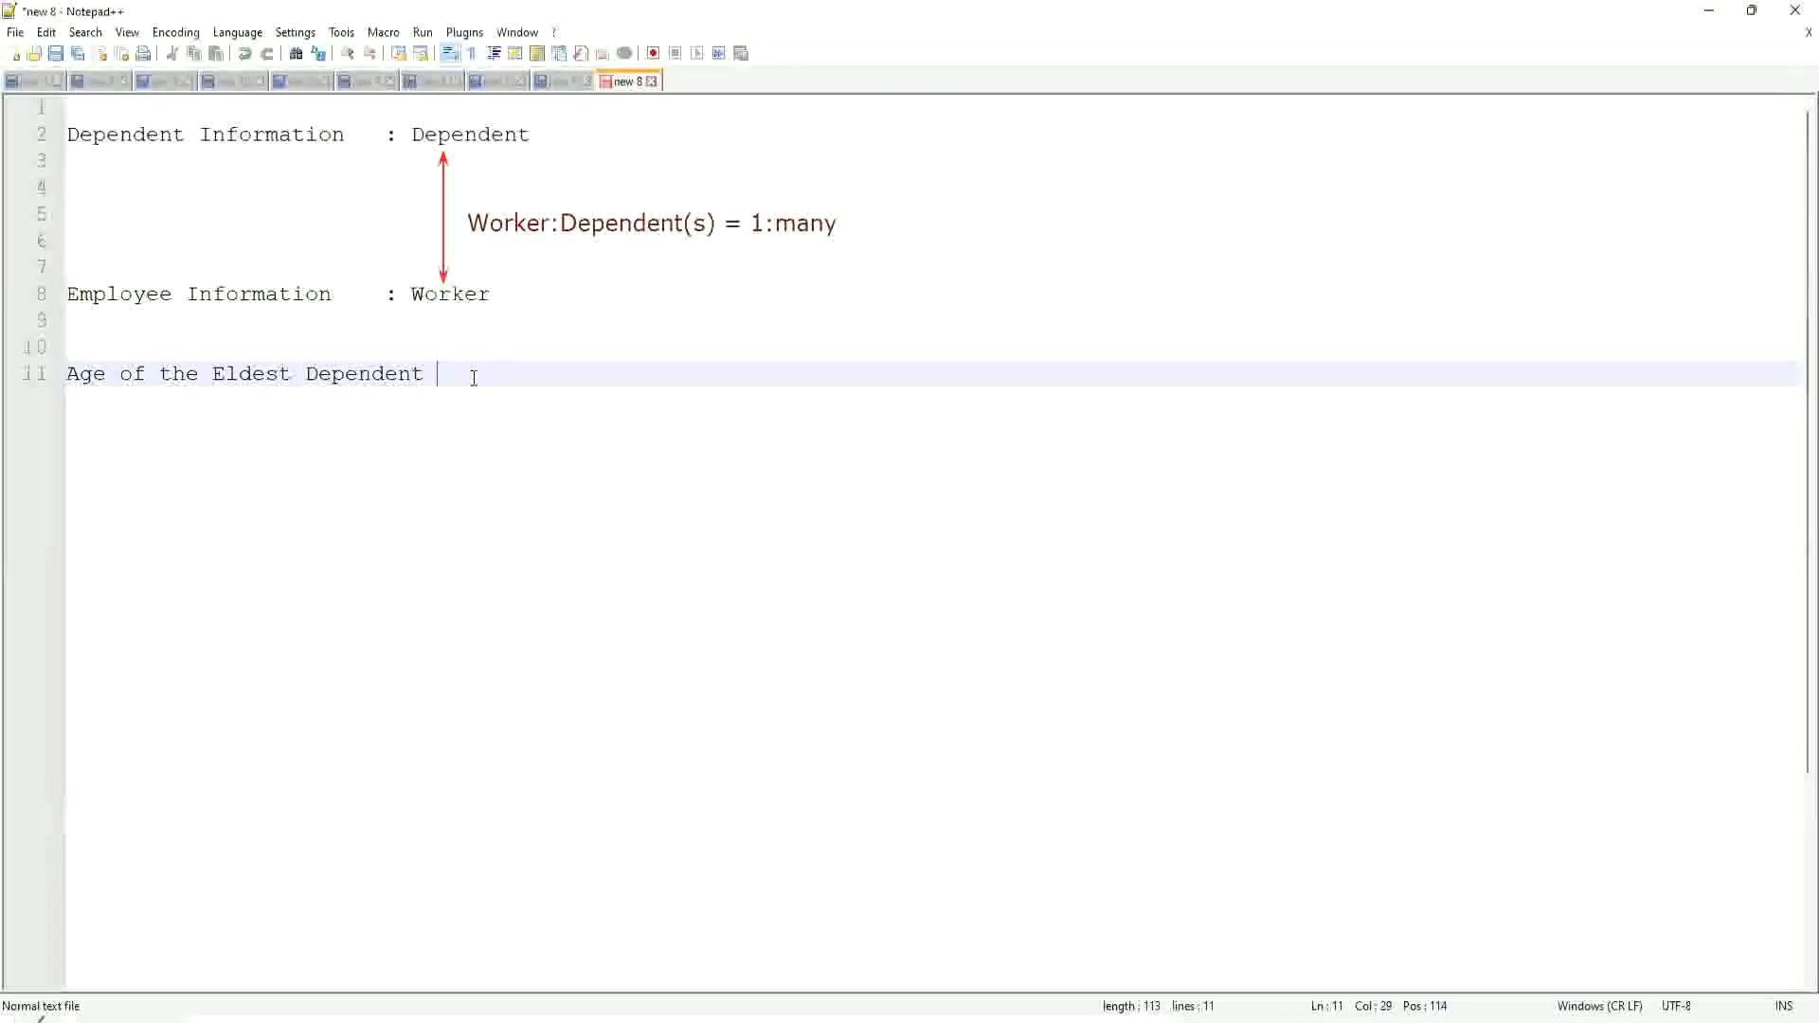
{"action": "type", "text": "o"}
{"action": "type", "text": "f a Worker"}
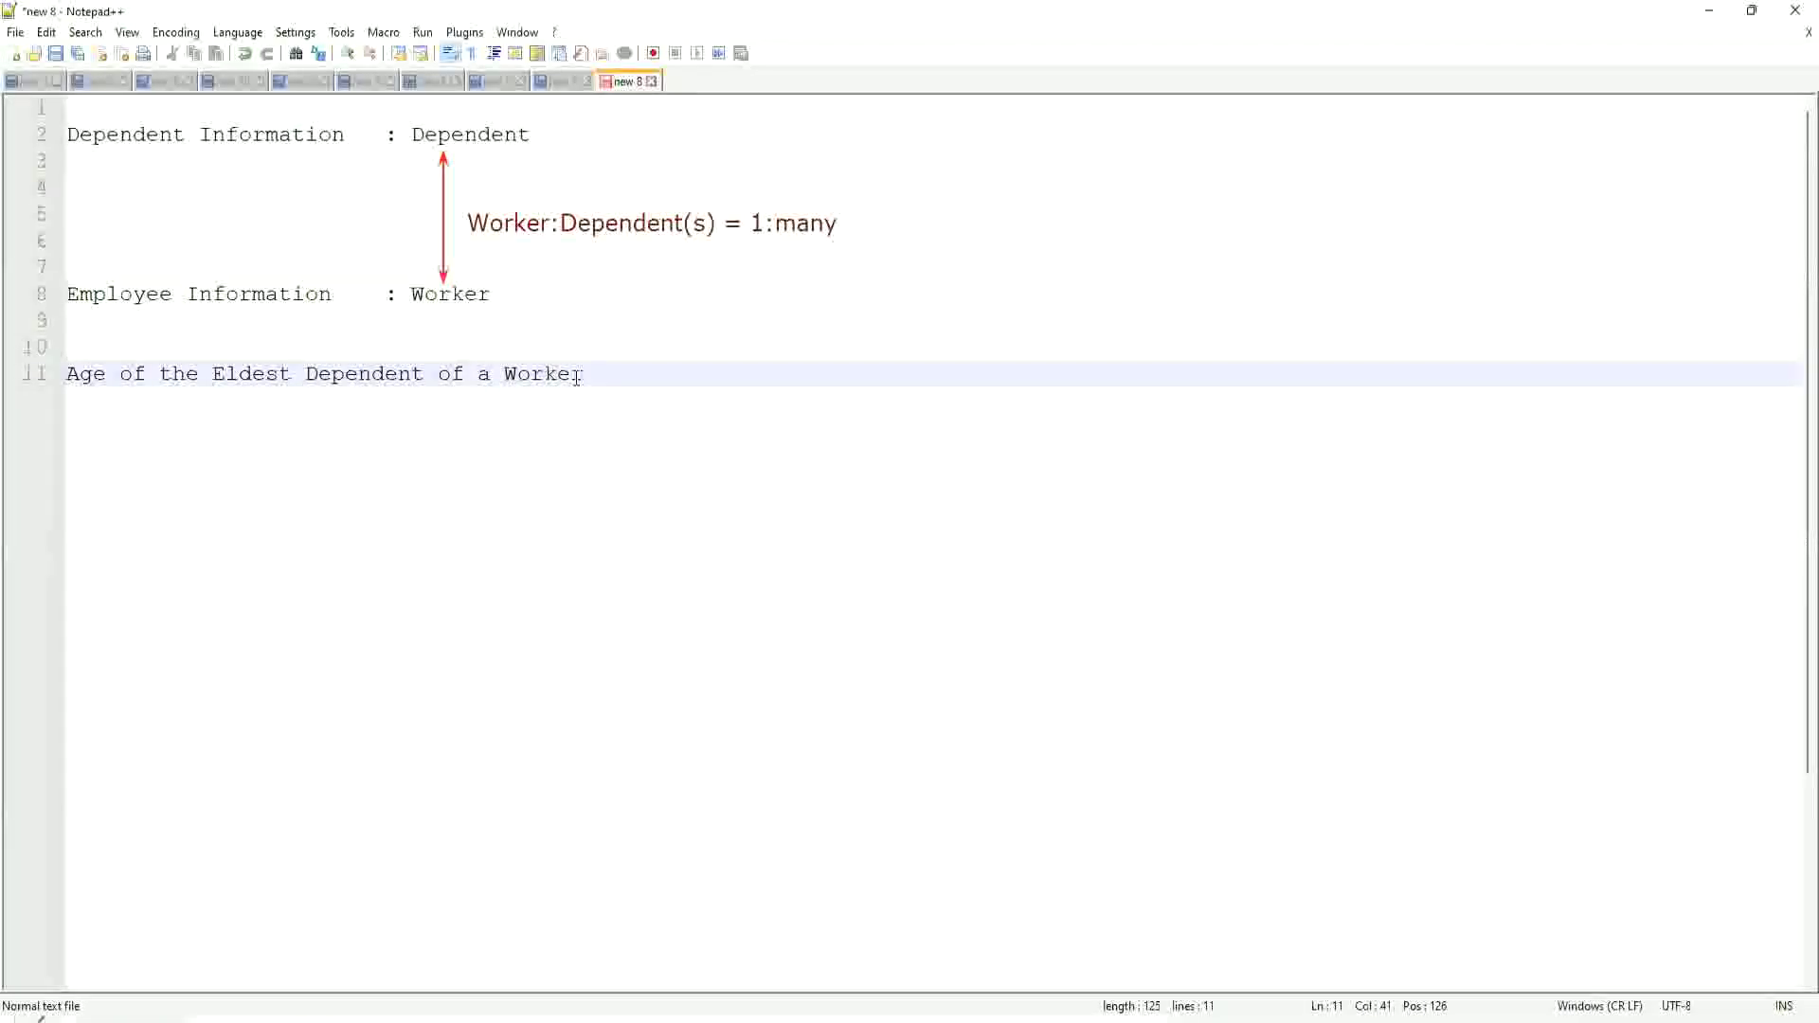
{"action": "key", "text": "Left"}
{"action": "key", "text": "Left"}
{"action": "key", "text": "Left"}
{"action": "key", "text": "Right"}
{"action": "key", "text": "Right"}
{"action": "key", "text": "Right"}
{"action": "key", "text": "Return"}
{"action": "key", "text": "Return"}
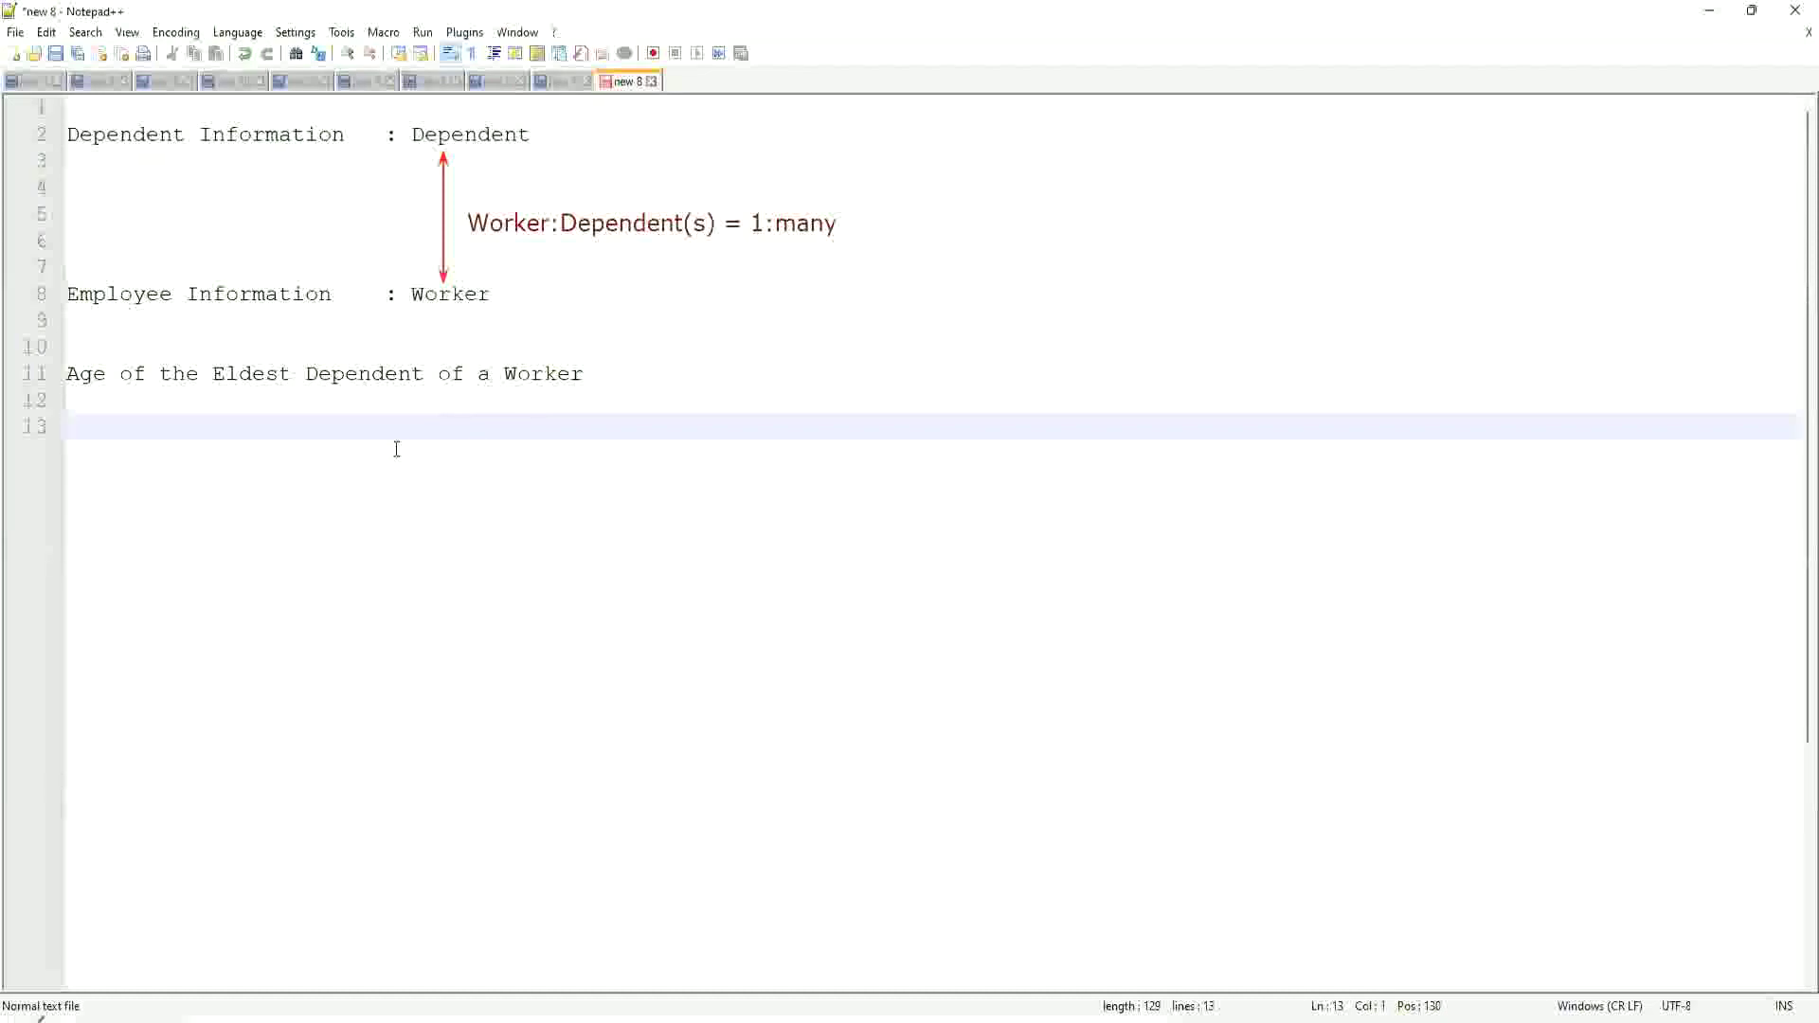
{"action": "left_click", "coordinate": [159, 401]}
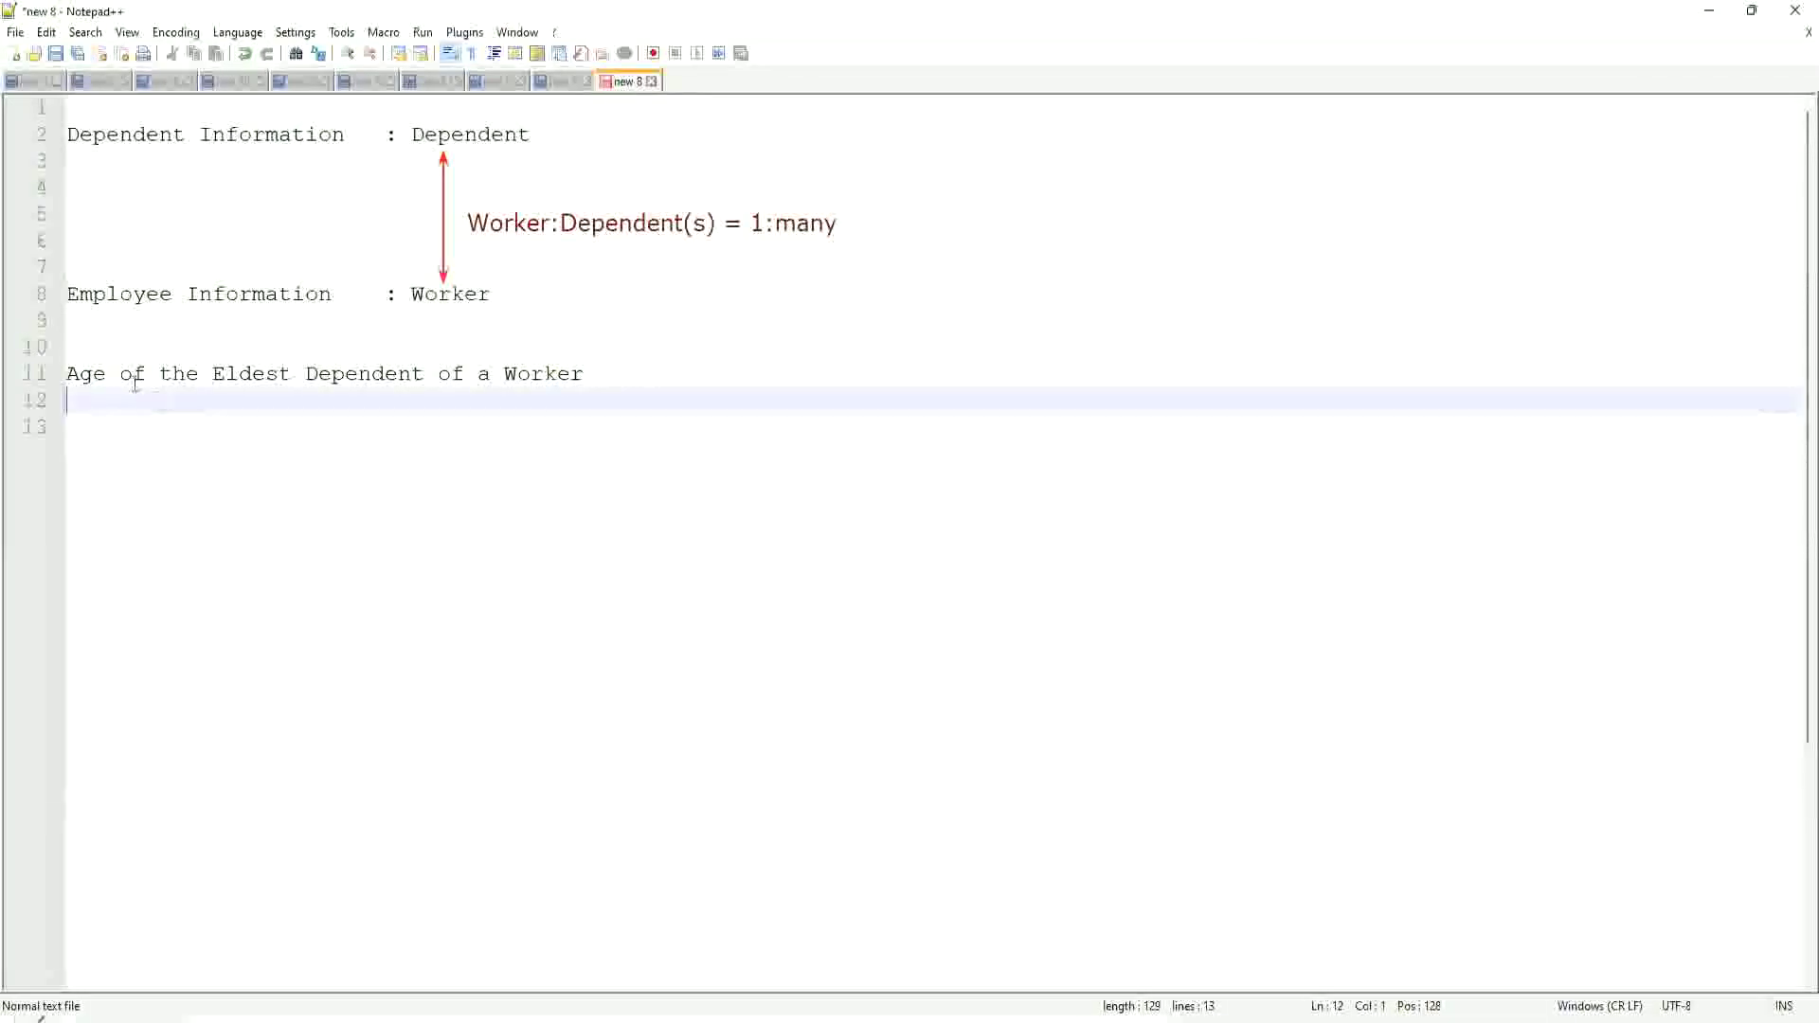
{"action": "left_click", "coordinate": [106, 374]}
{"action": "left_click_drag", "start_coordinate": [68, 374], "coordinate": [638, 385]}
{"action": "left_click", "coordinate": [597, 374]}
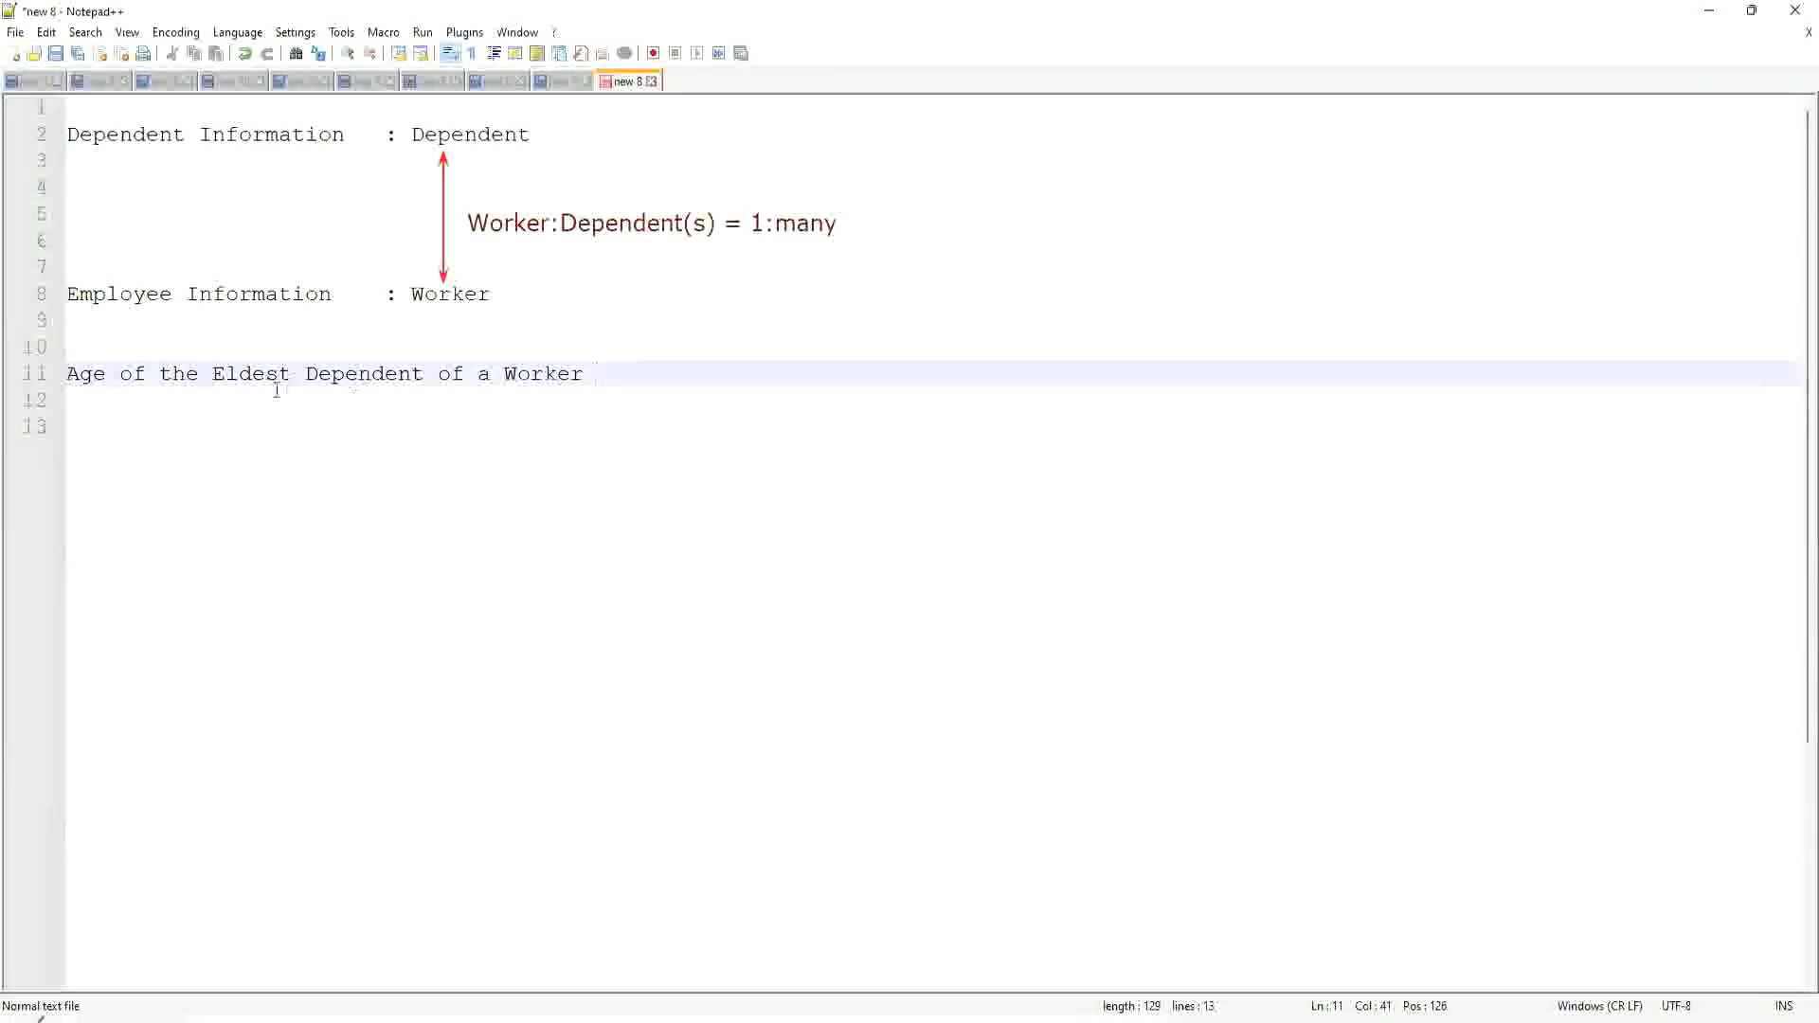
{"action": "left_click_drag", "start_coordinate": [212, 375], "coordinate": [587, 374]}
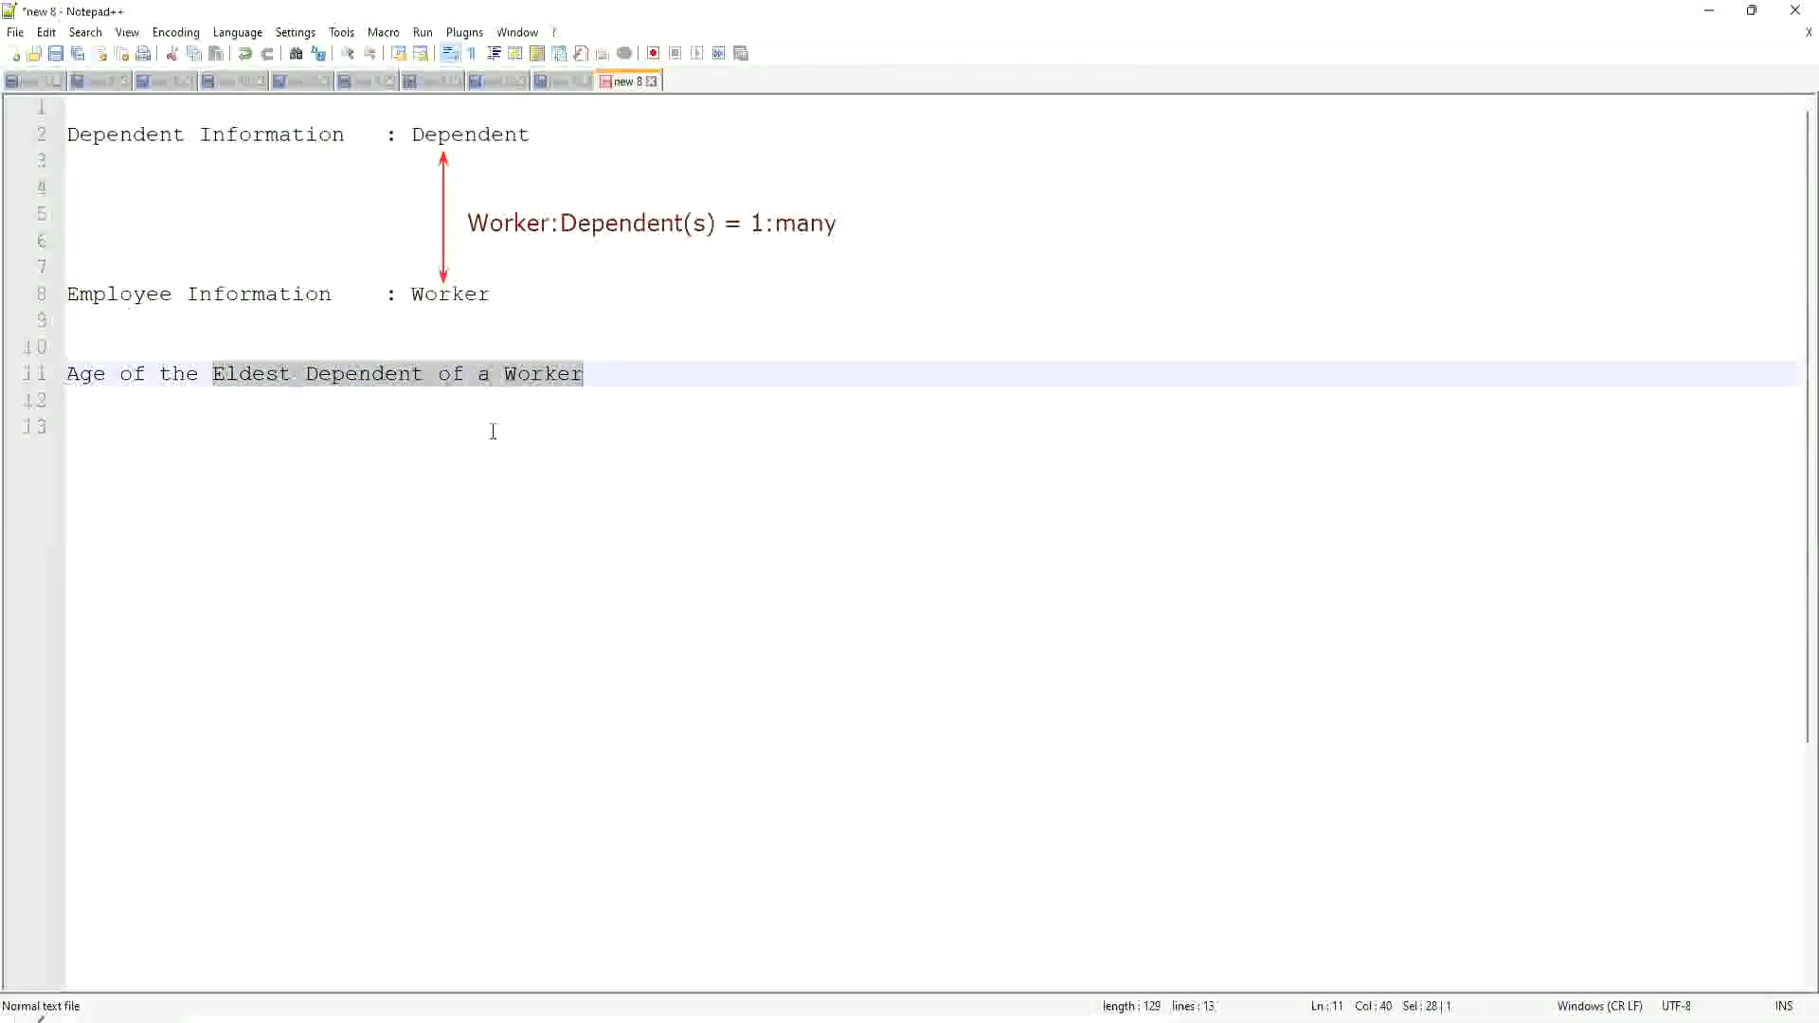
{"action": "left_click", "coordinate": [375, 374]}
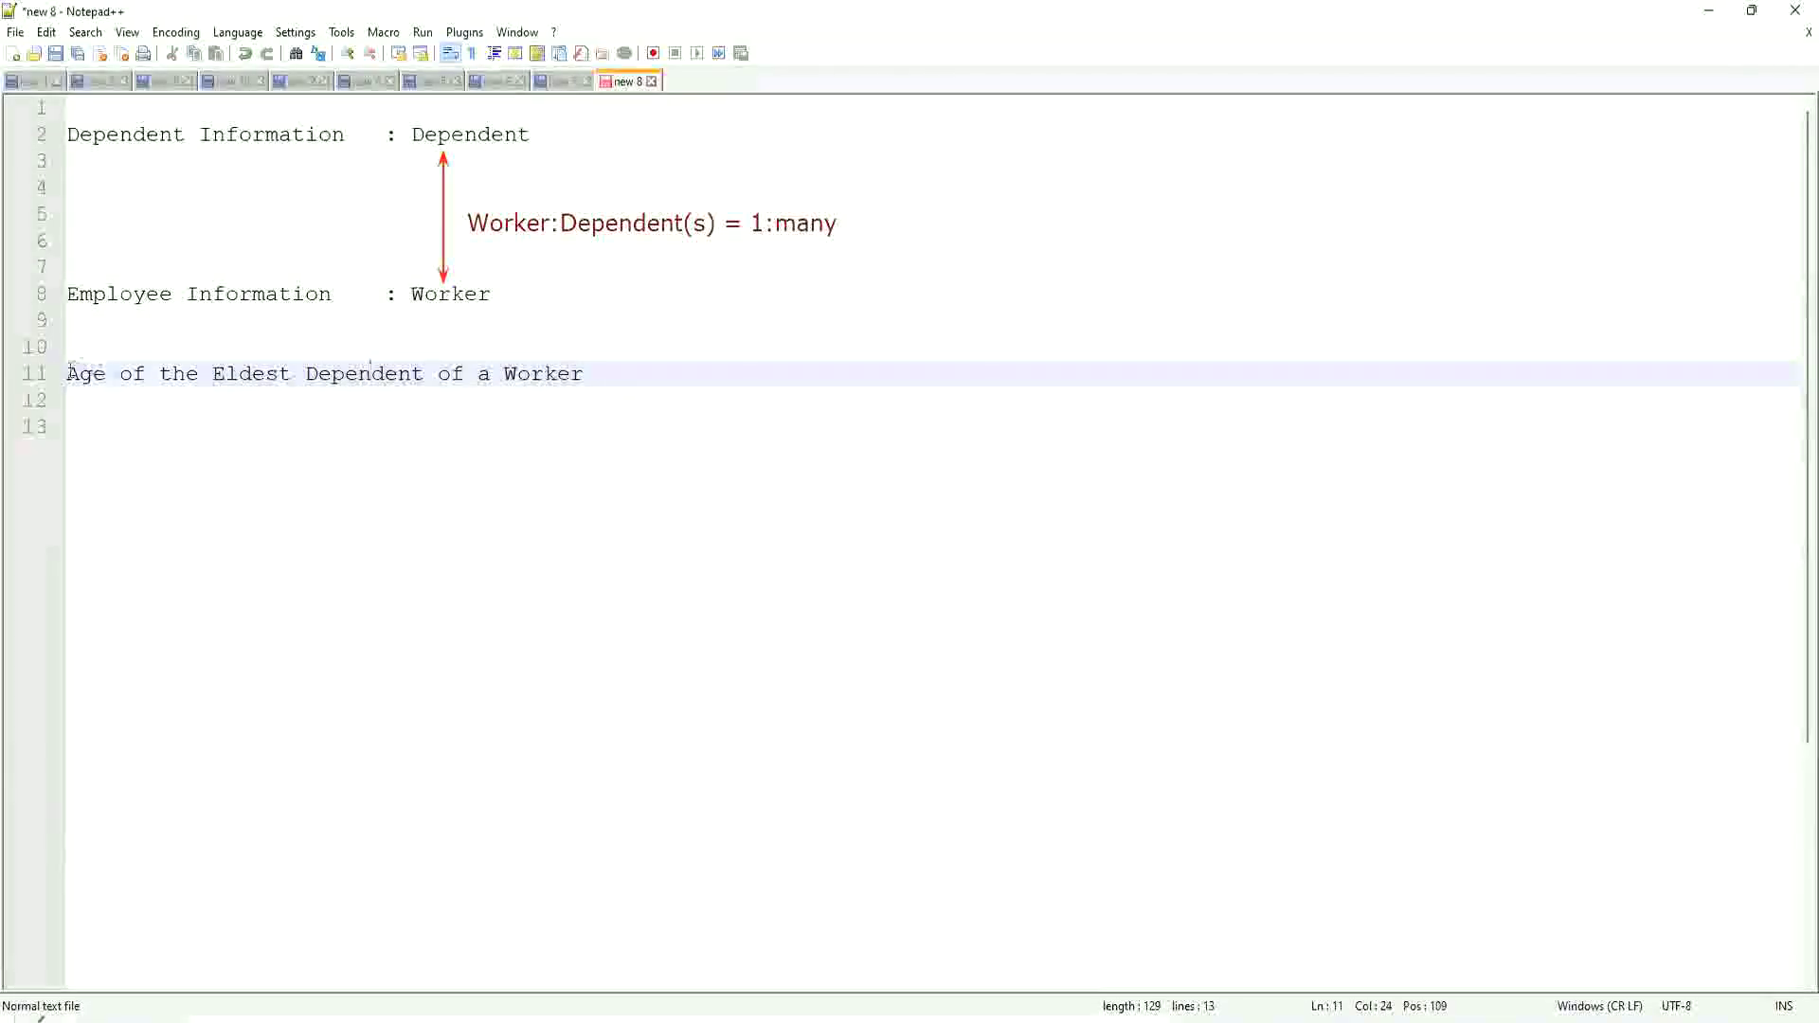
{"action": "left_click", "coordinate": [80, 375]}
{"action": "left_click_drag", "start_coordinate": [67, 373], "coordinate": [423, 375]}
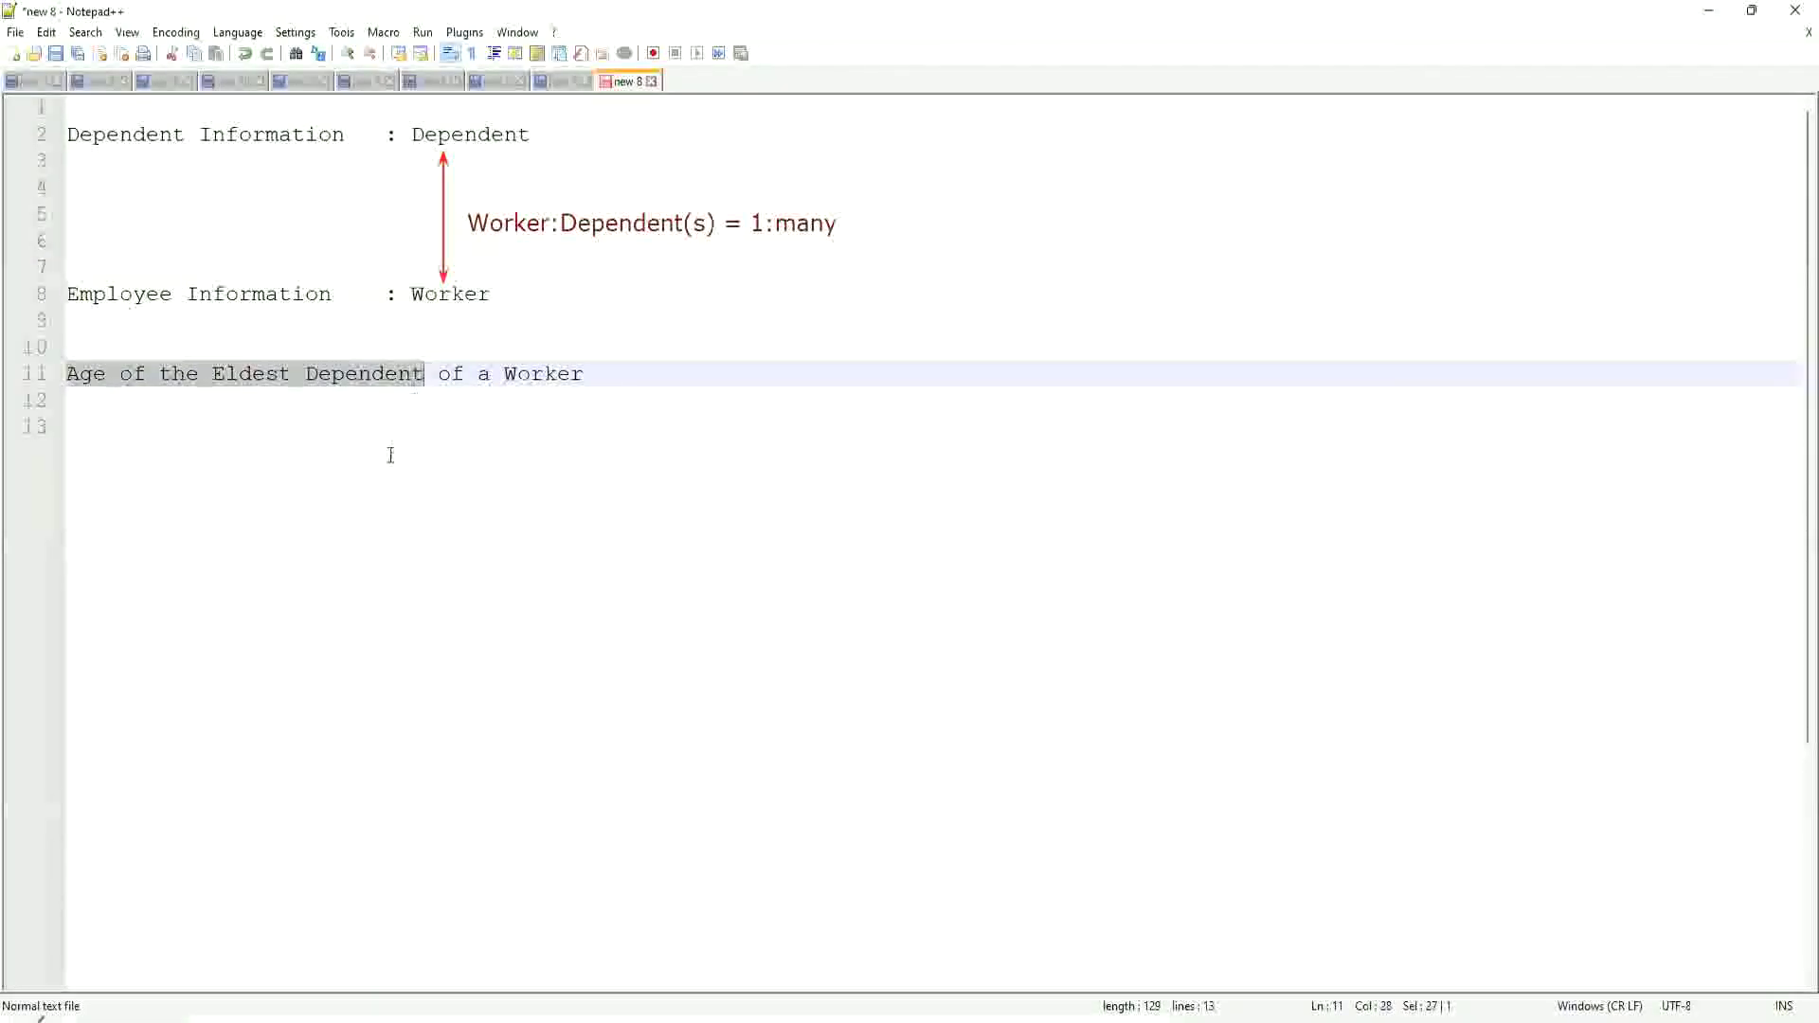
{"action": "left_click", "coordinate": [325, 423]}
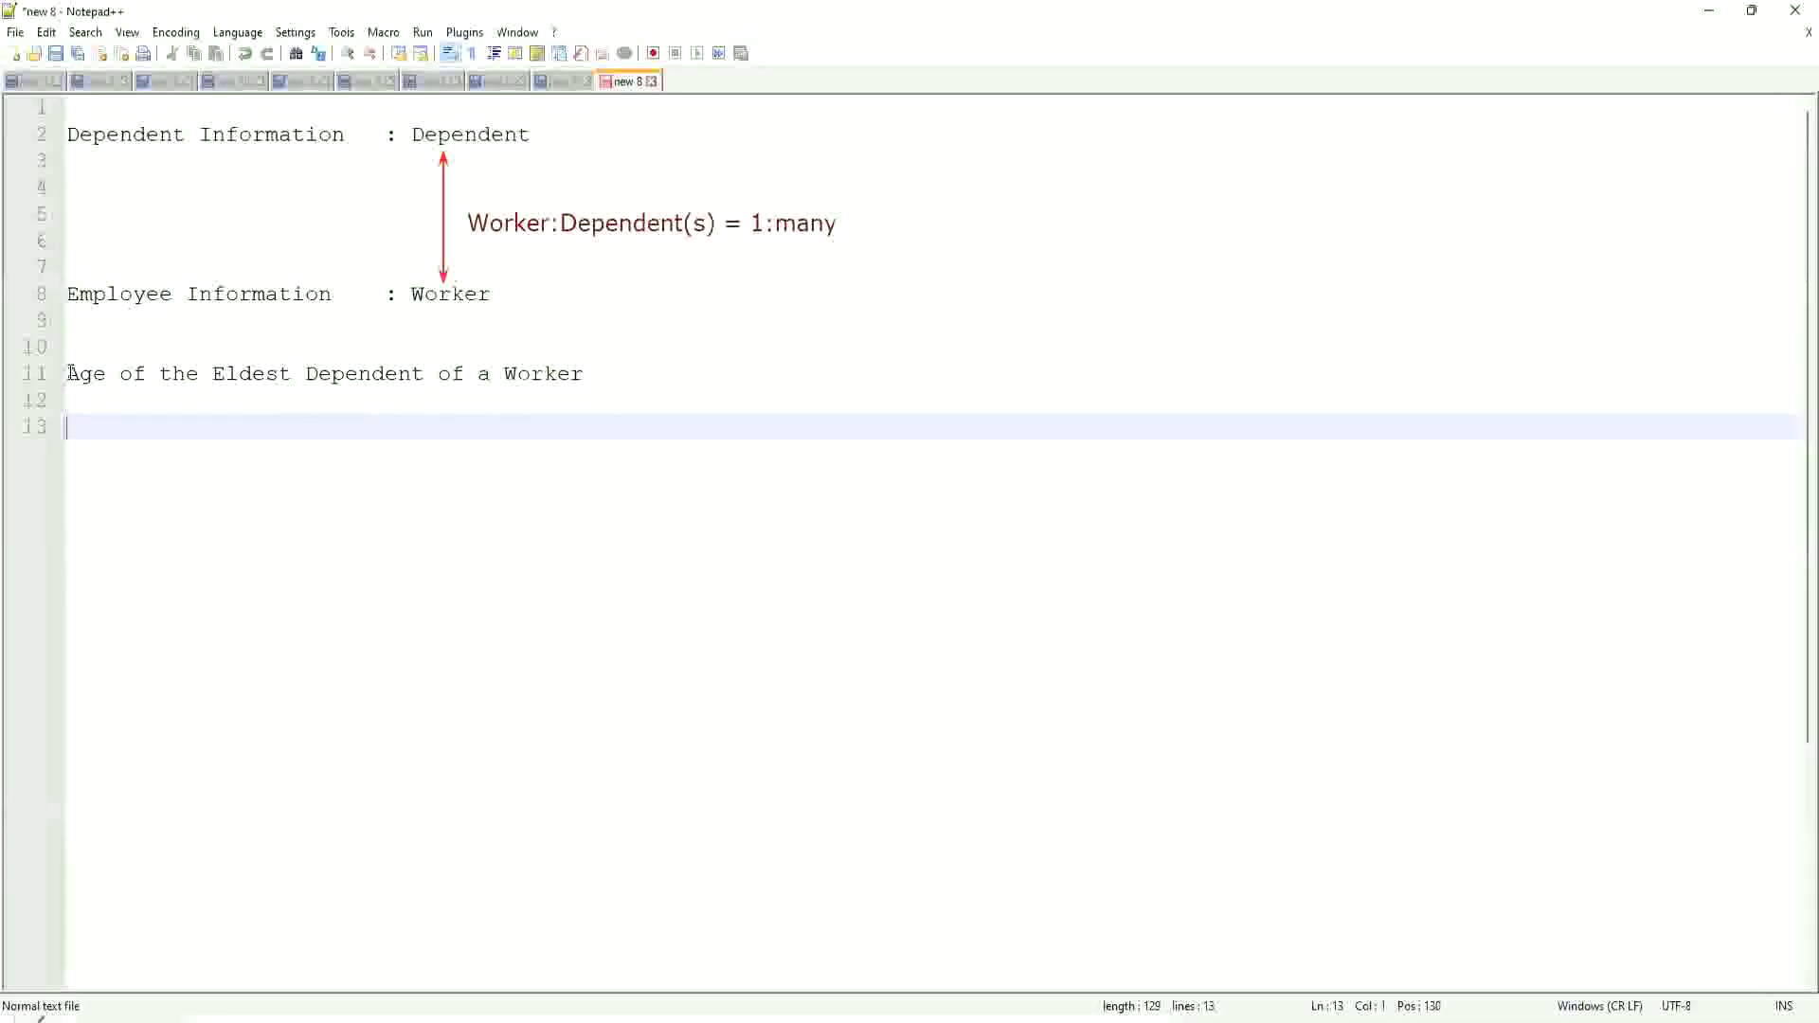
{"action": "left_click_drag", "start_coordinate": [68, 372], "coordinate": [438, 374]}
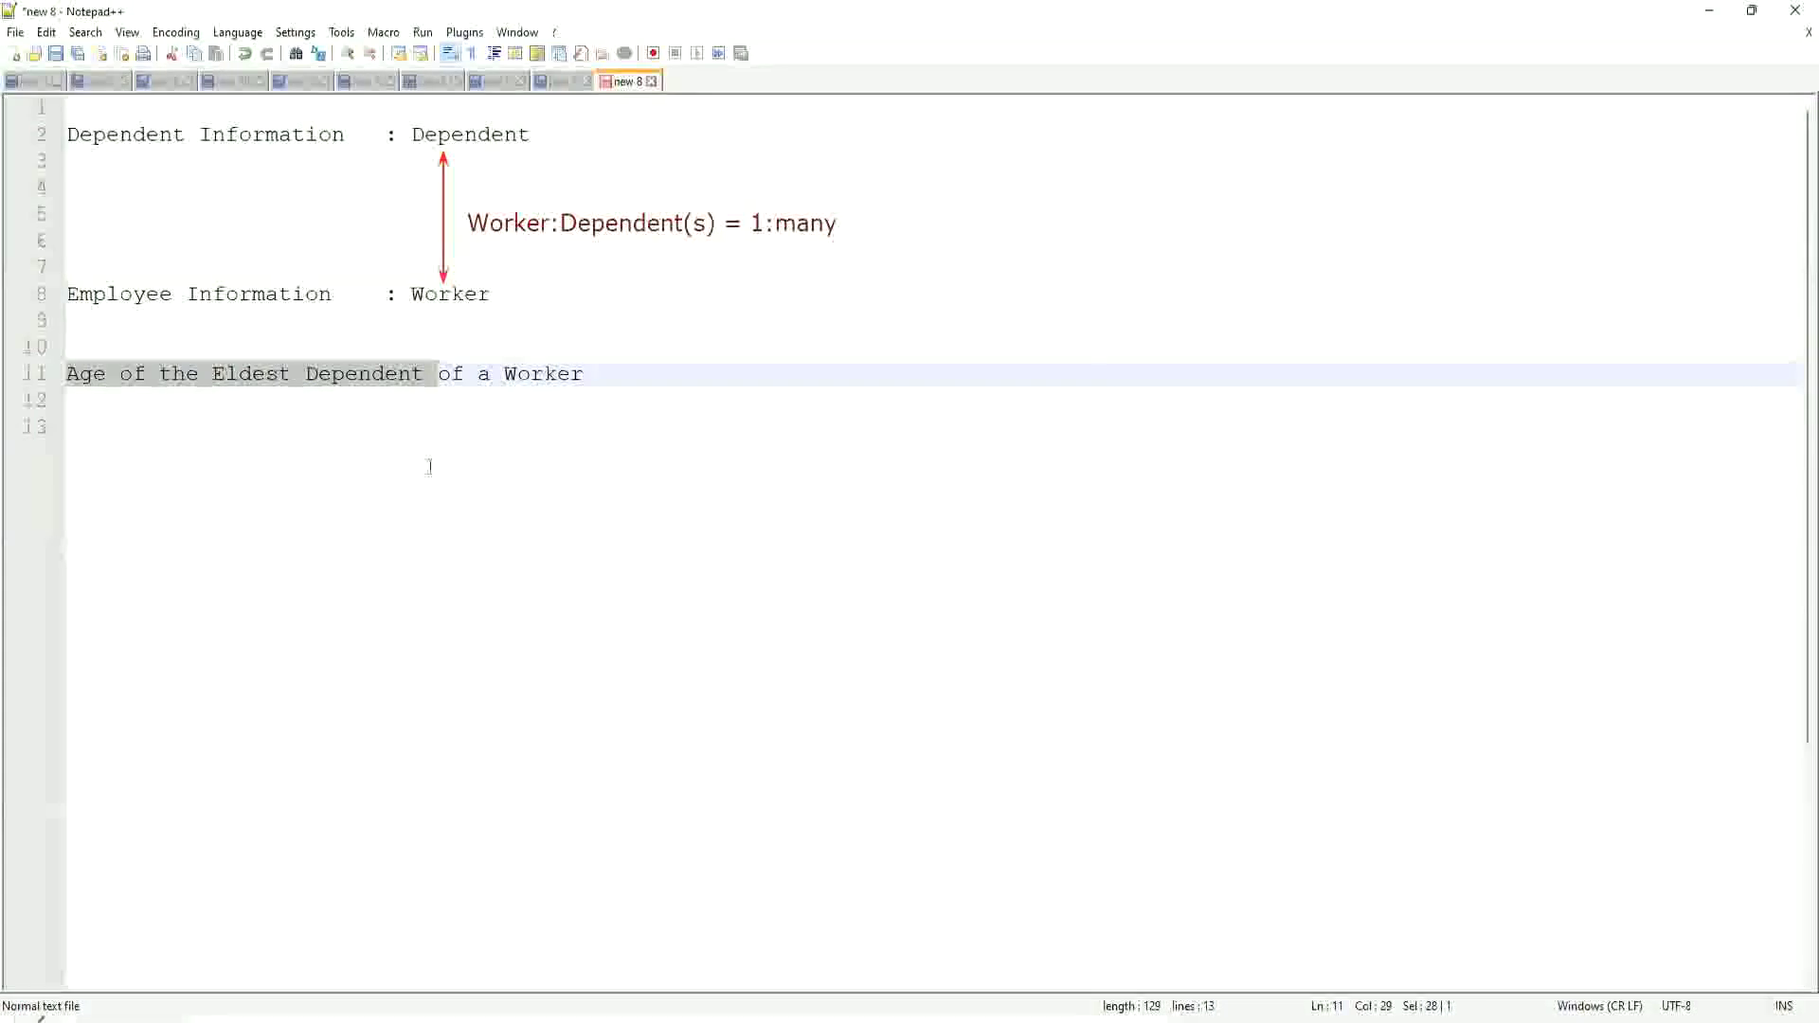
{"action": "left_click", "coordinate": [607, 376]}
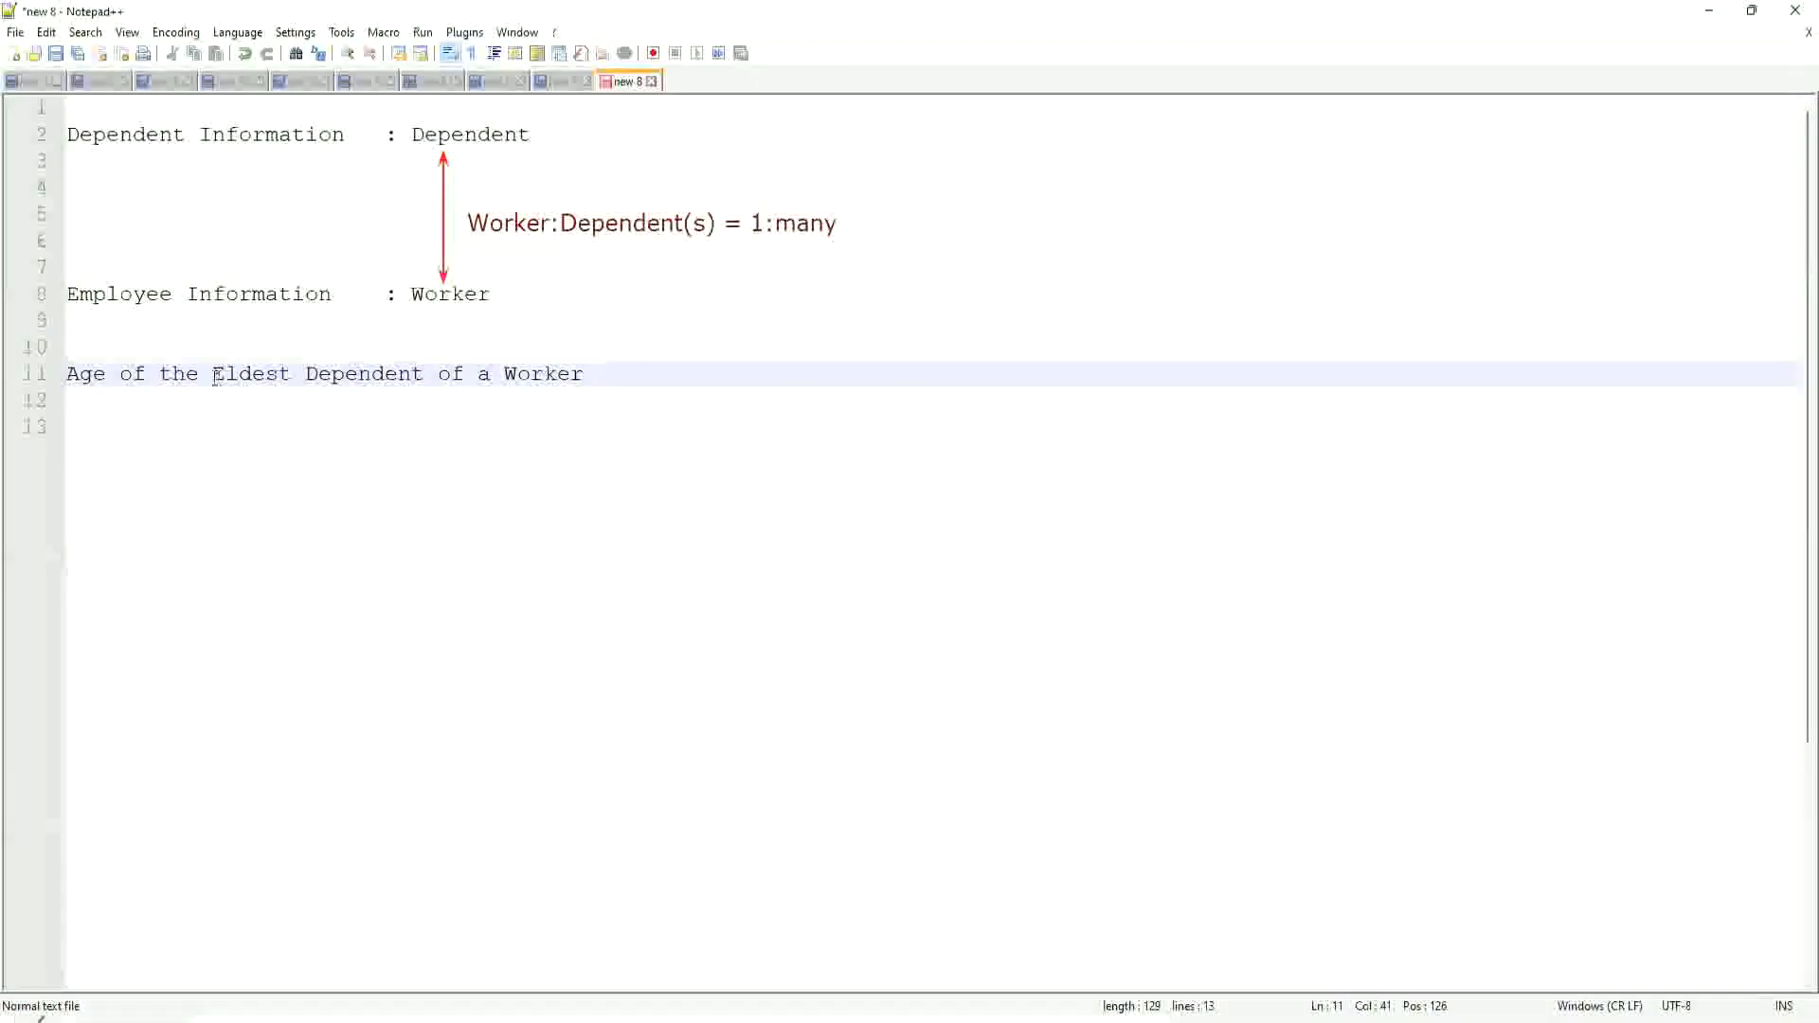
{"action": "left_click_drag", "start_coordinate": [213, 374], "coordinate": [593, 374]}
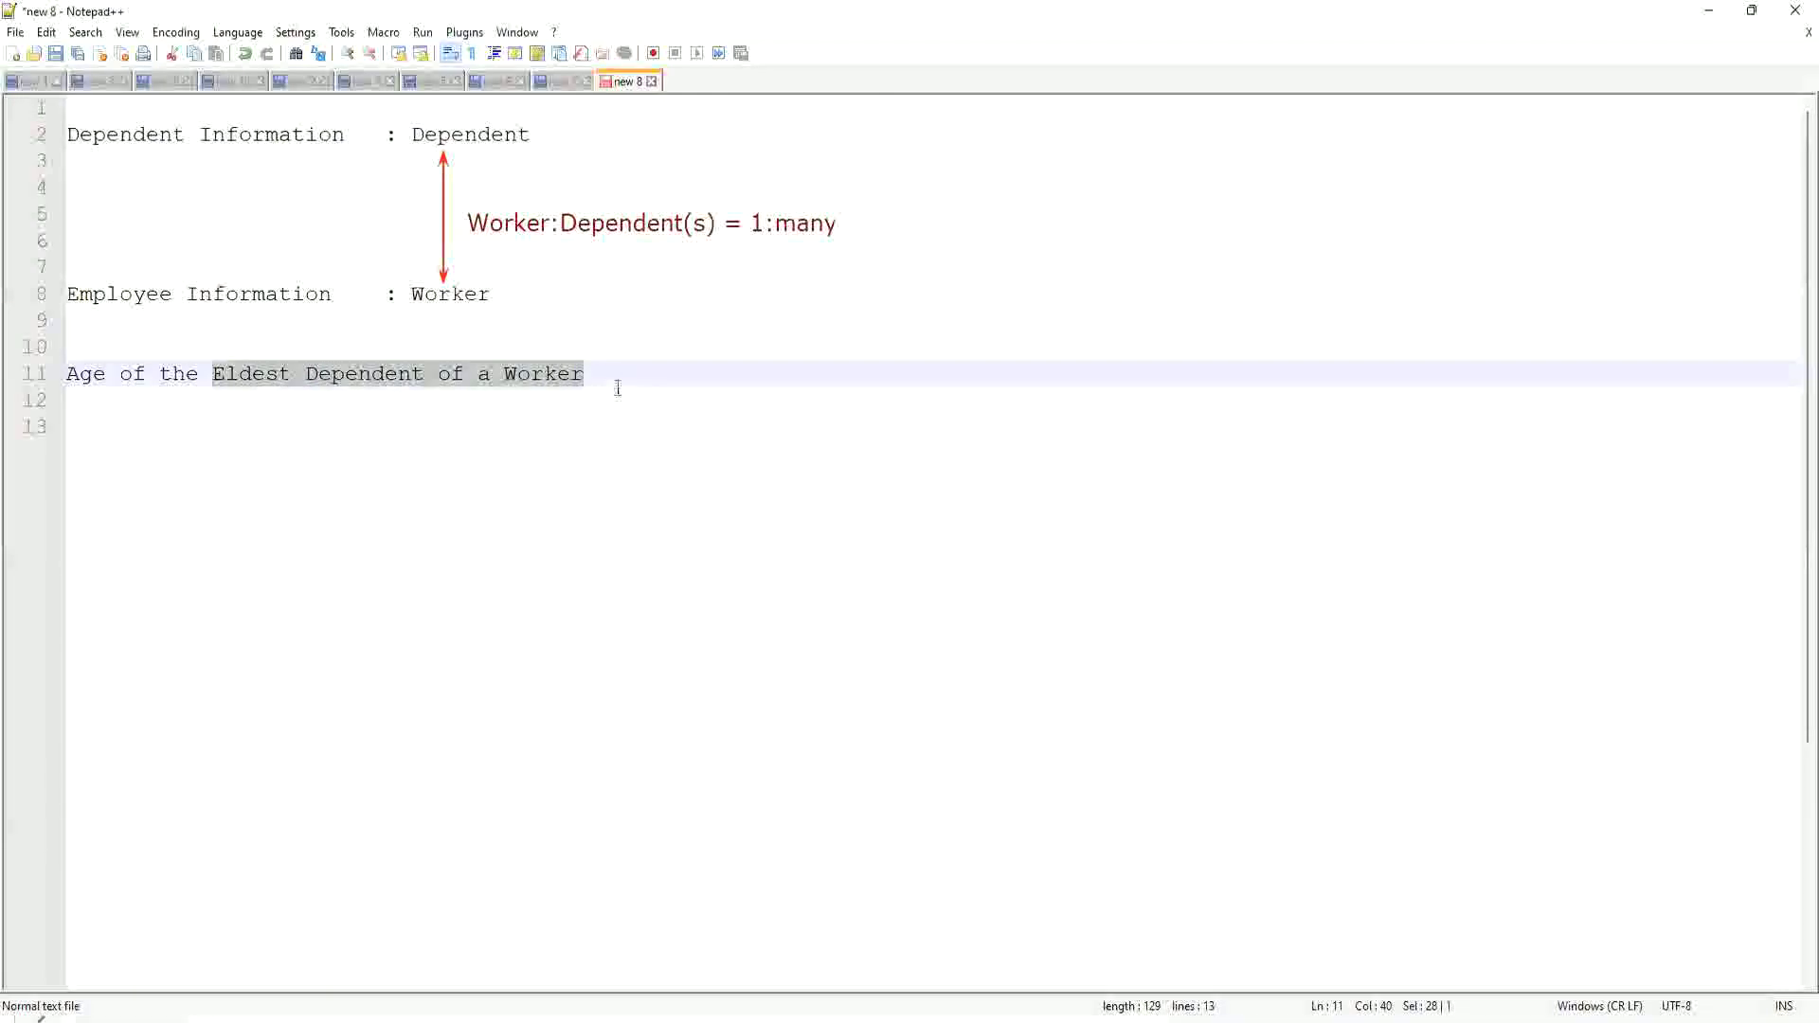
Add 'How to find the Eldest Dependent ??' and 'Basis of the Age of the Dependent' below line 11
{"action": "left_click", "coordinate": [617, 375]}
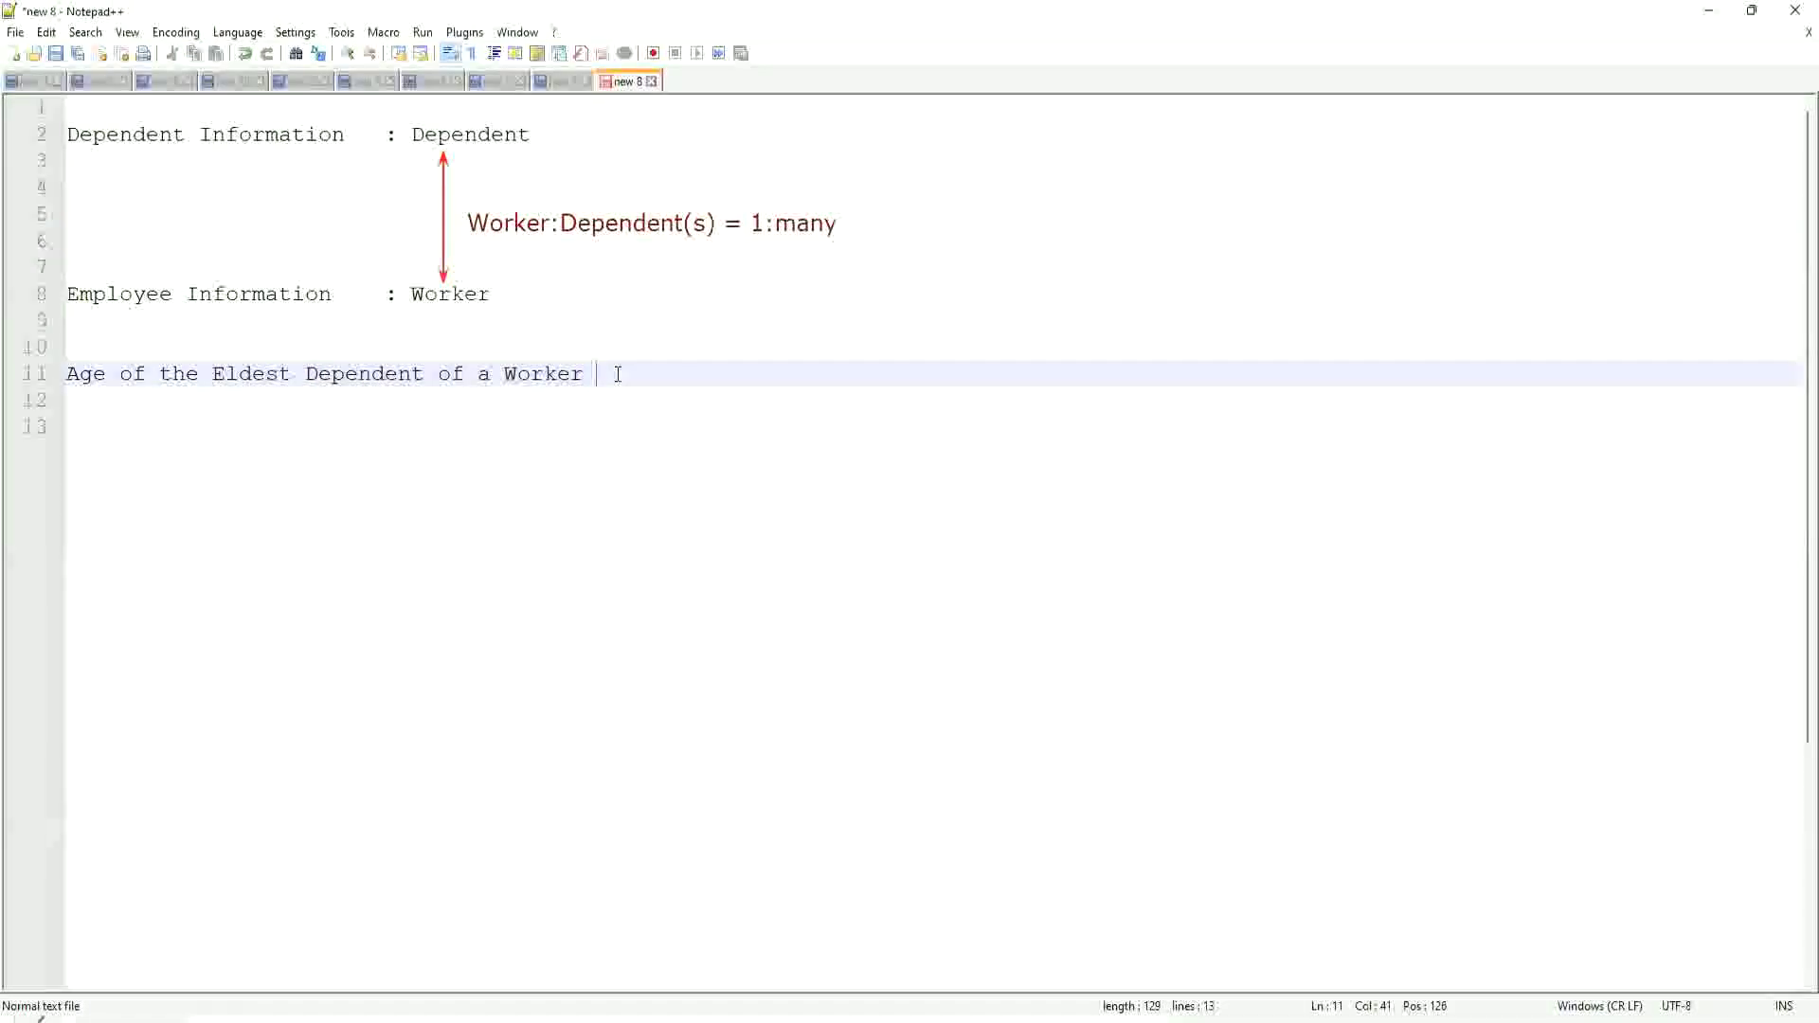
{"action": "key", "text": "Return"}
{"action": "key", "text": "Return"}
{"action": "key", "text": "Return"}
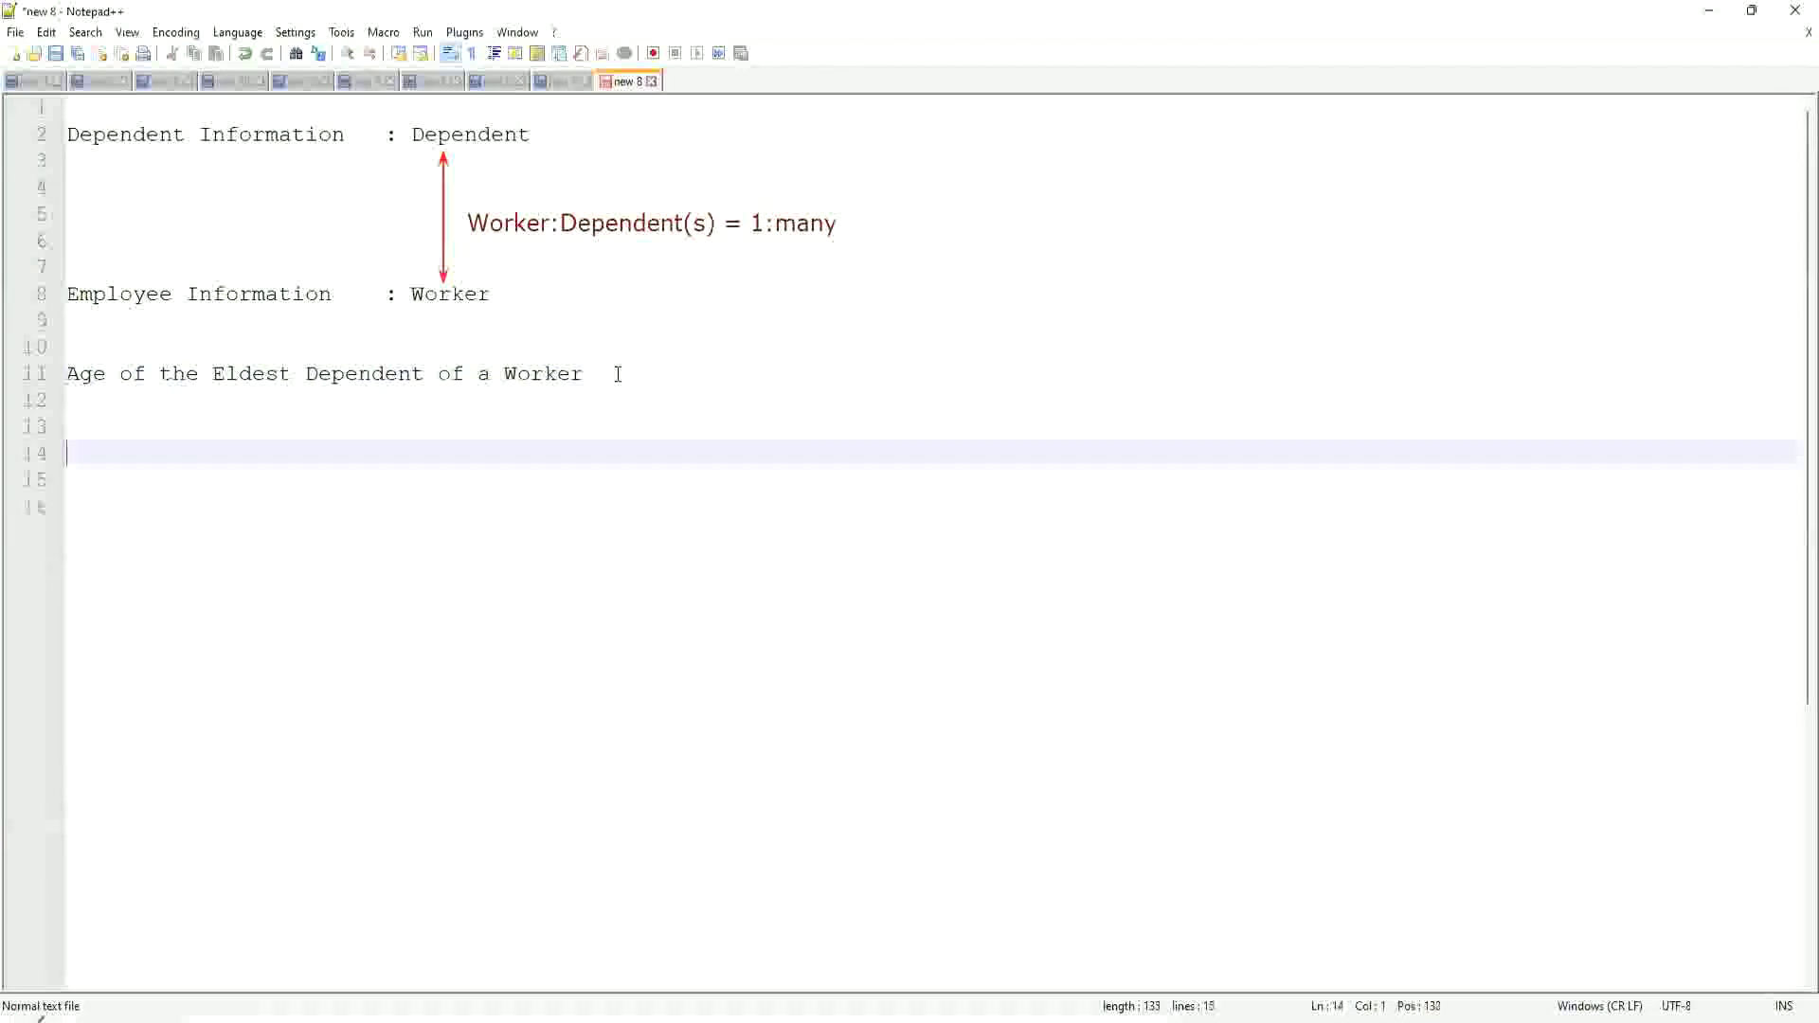
{"action": "key", "text": "Up"}
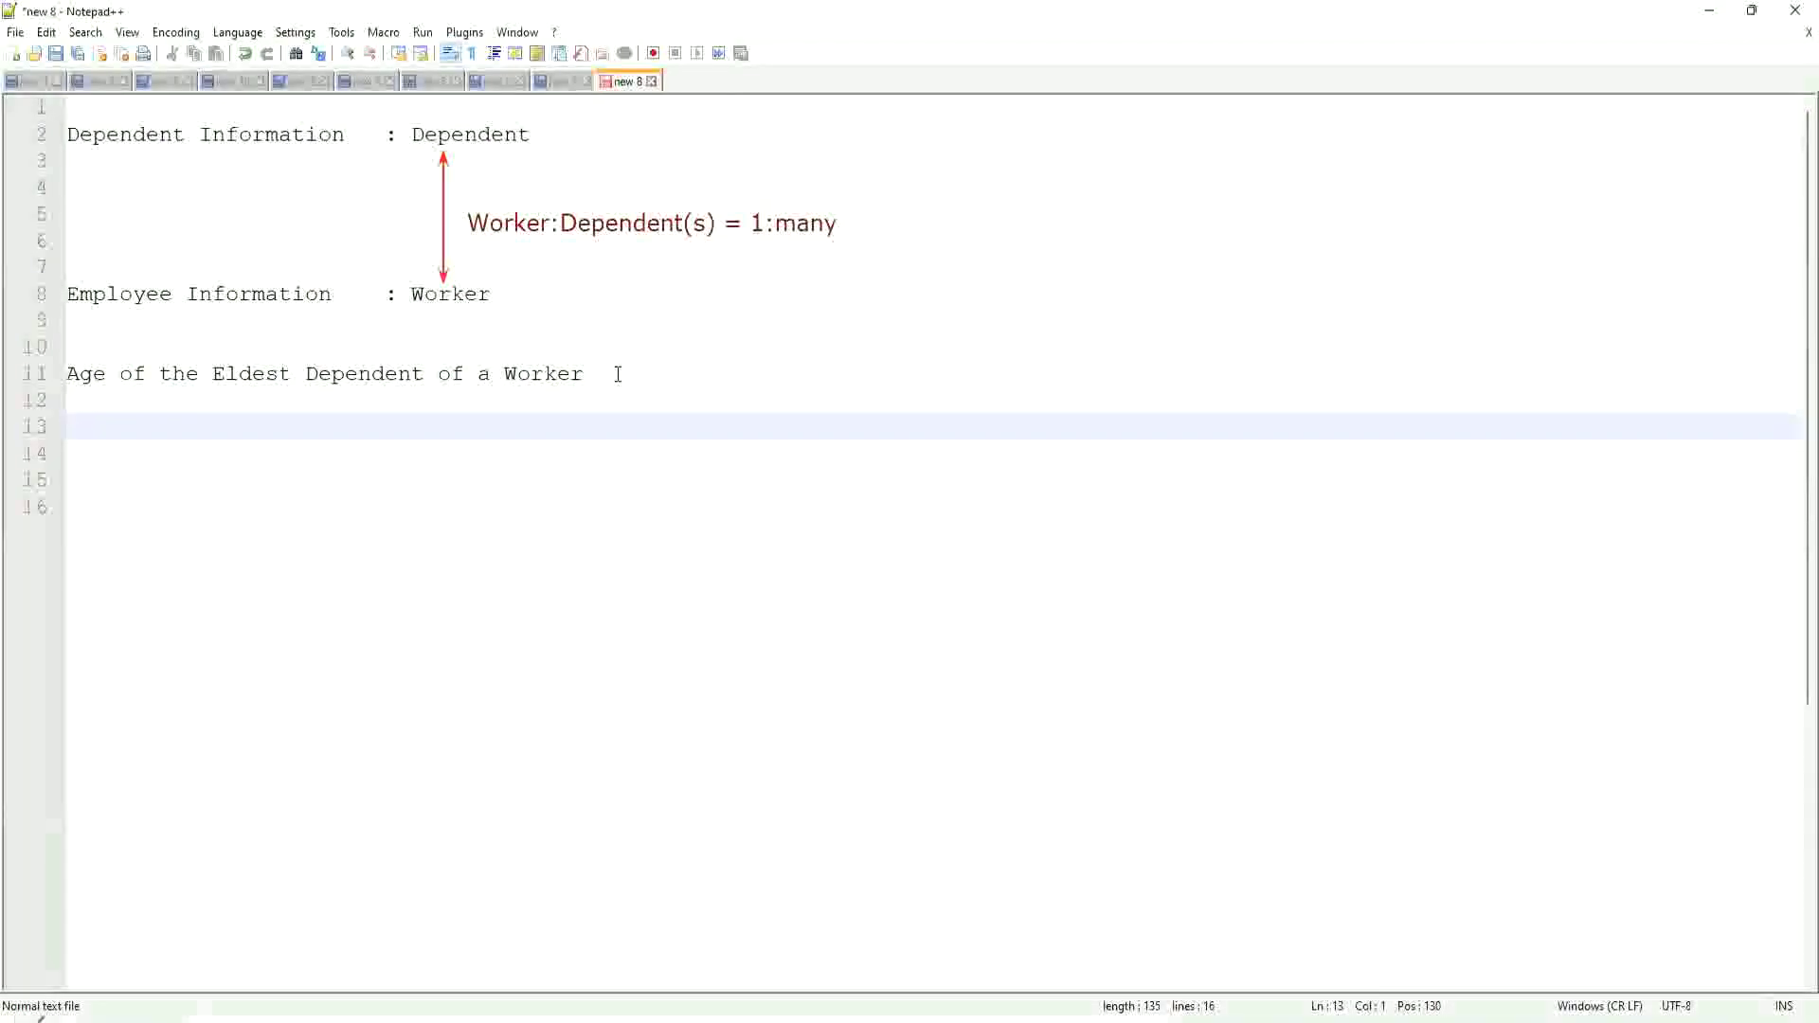
{"action": "type", "text": "How to"}
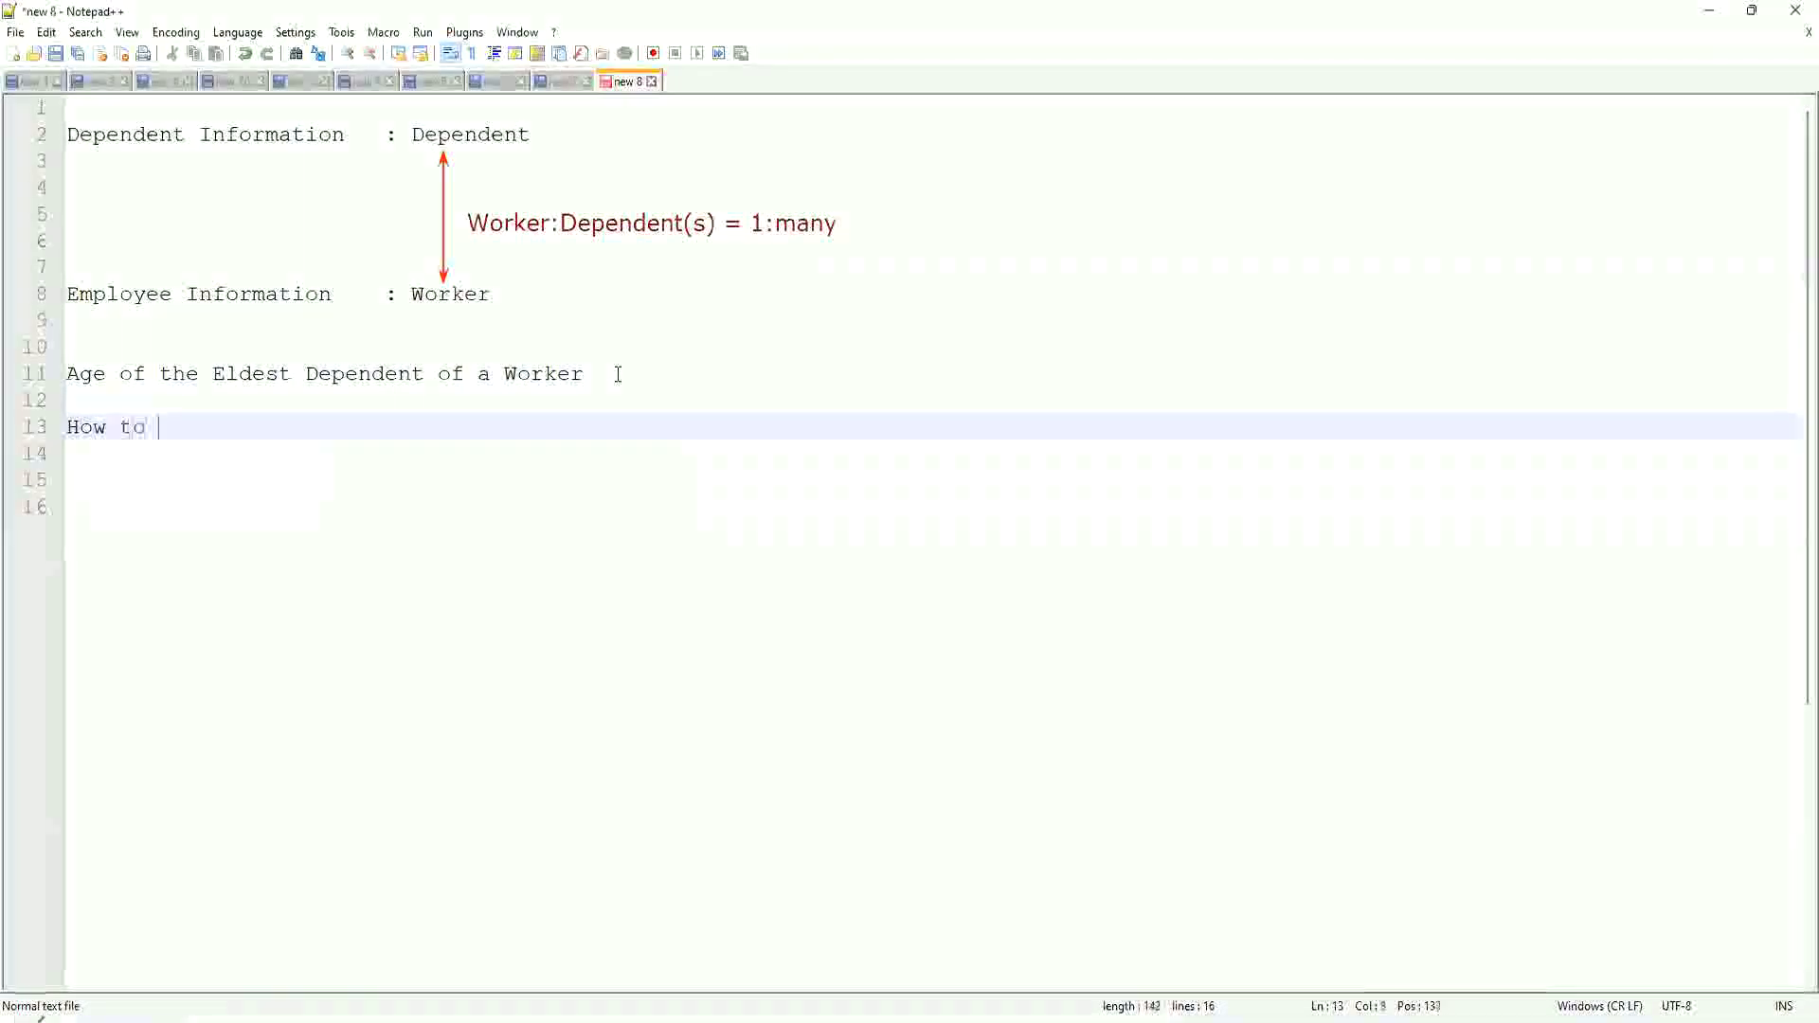
{"action": "key", "text": "BackSpace"}
{"action": "key", "text": "BackSpace"}
{"action": "key", "text": "BackSpace"}
{"action": "key", "text": "BackSpace"}
{"action": "key", "text": "BackSpace"}
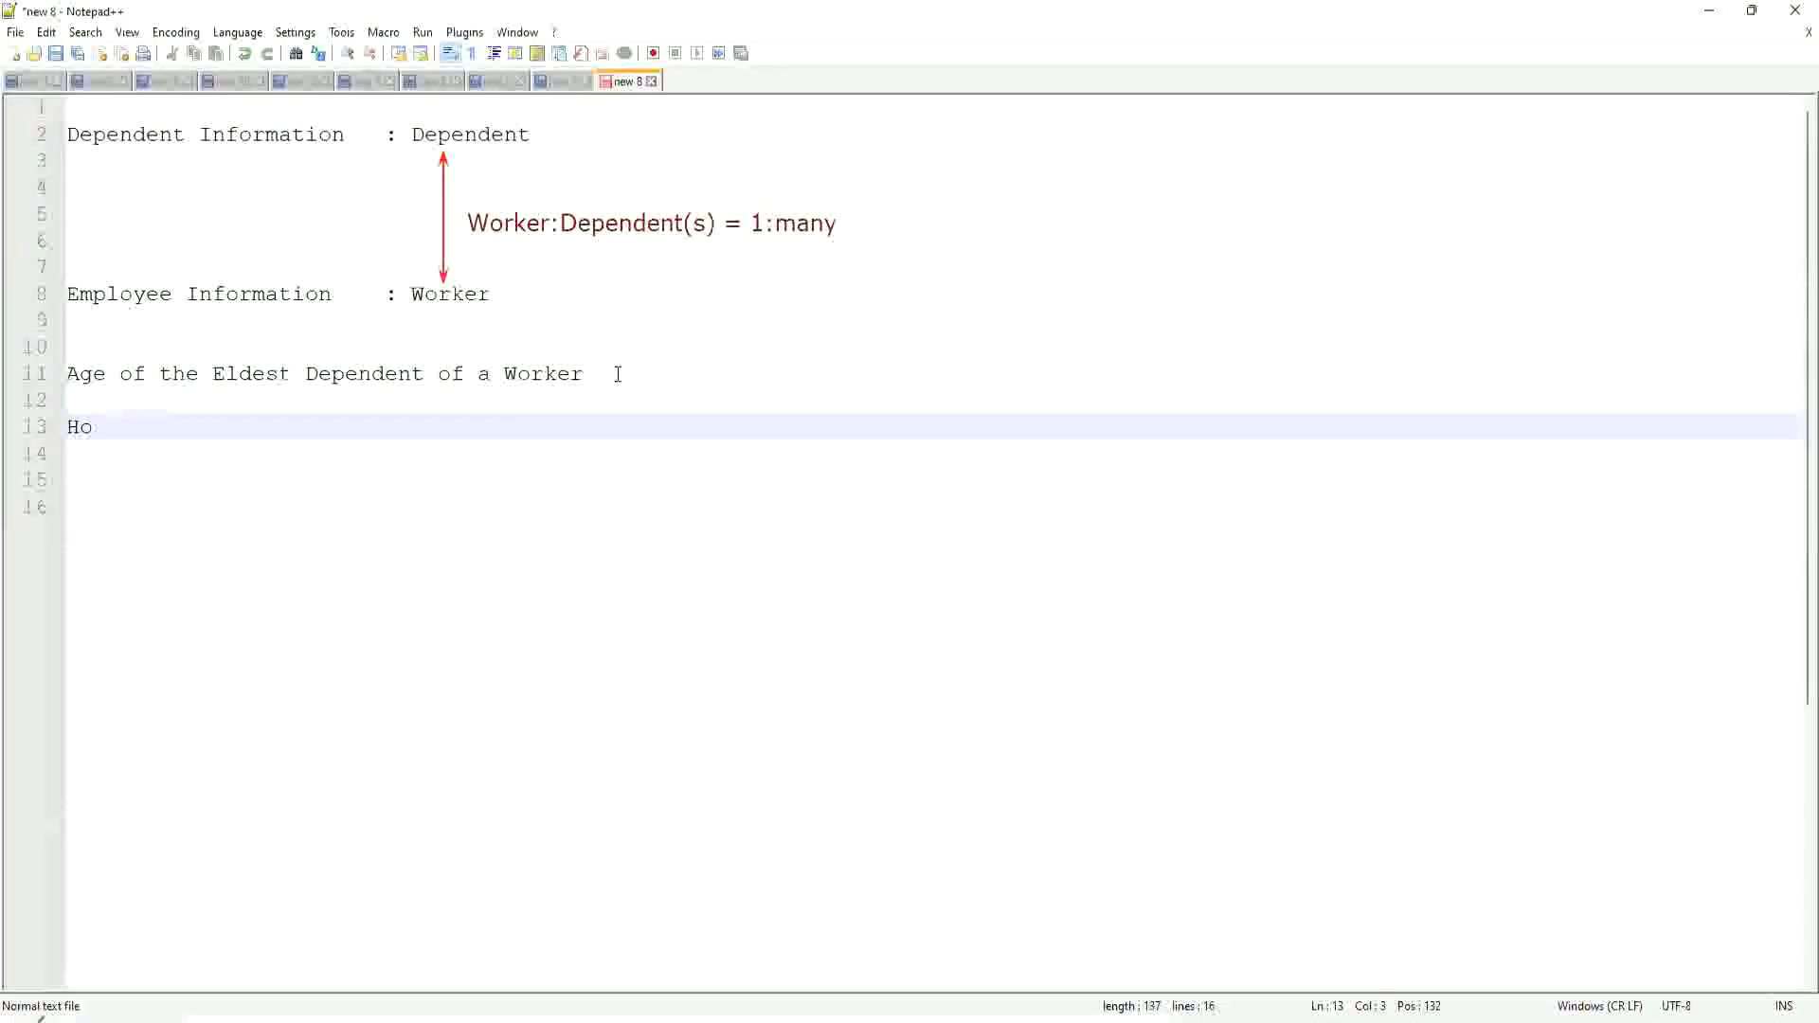
{"action": "type", "text": "w to find the Eldest Dependent "}
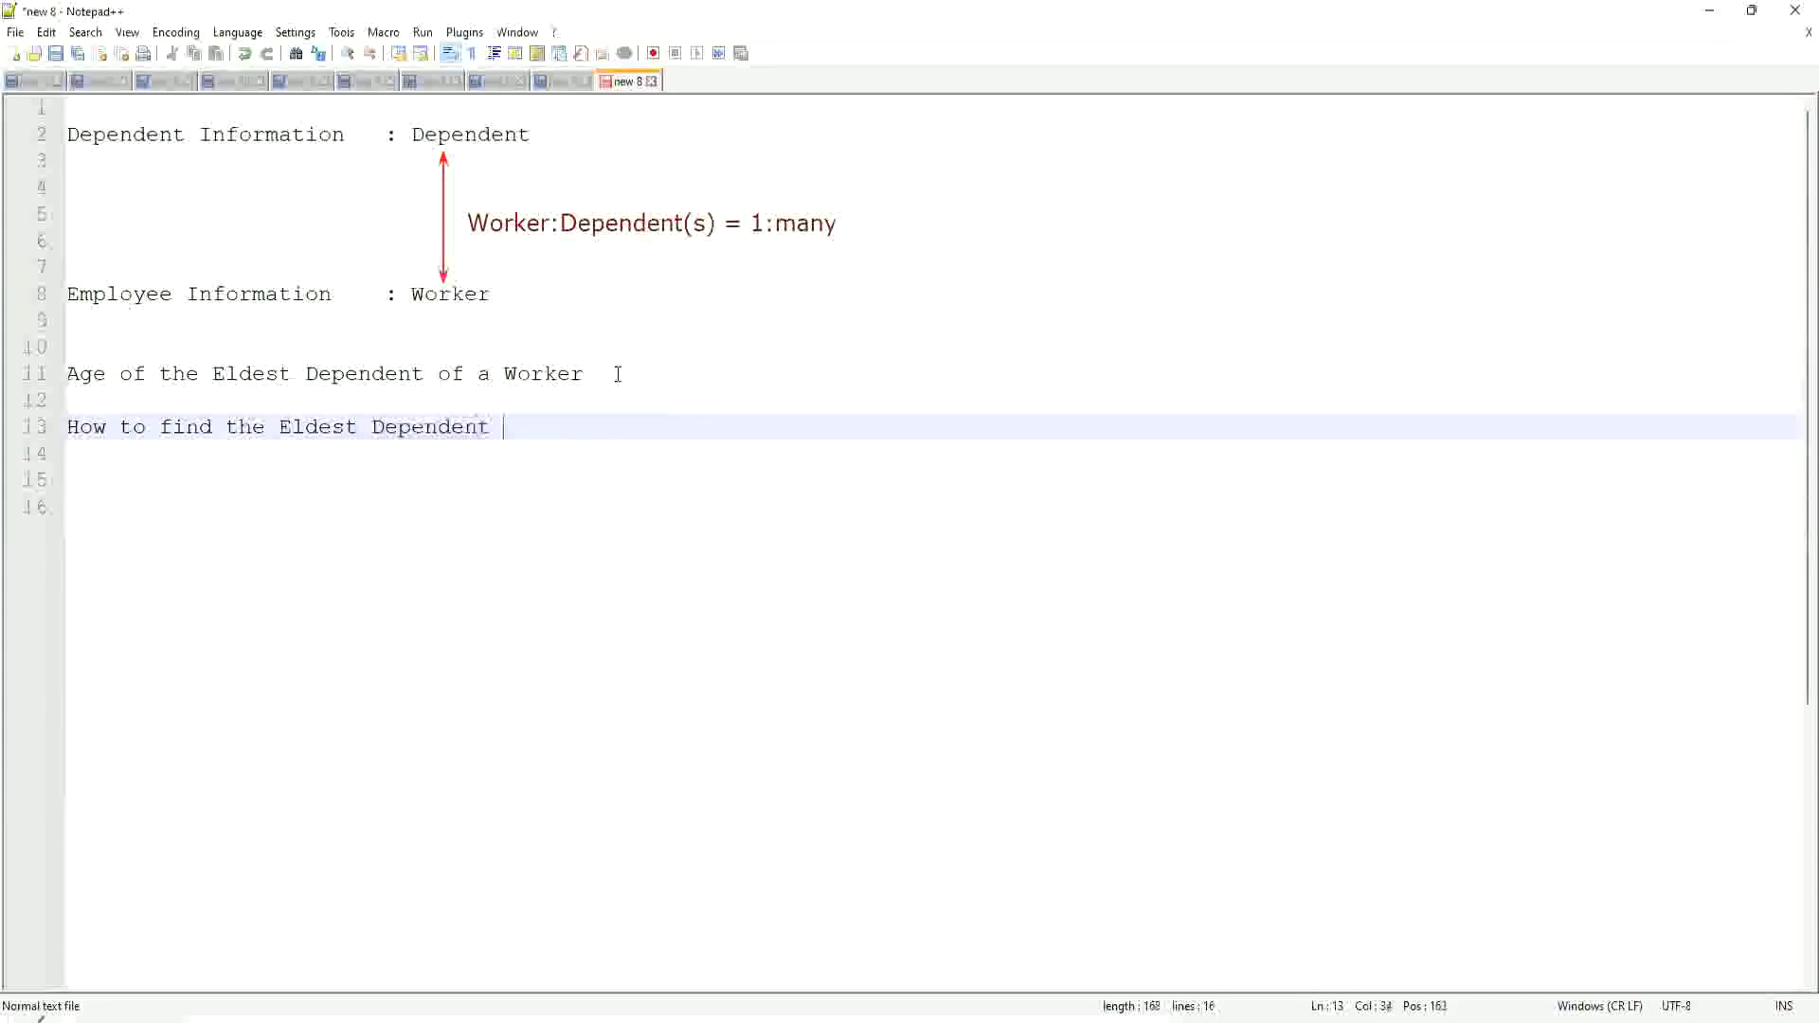
{"action": "type", "text": "??"}
{"action": "key", "text": "Return"}
{"action": "key", "text": "Return"}
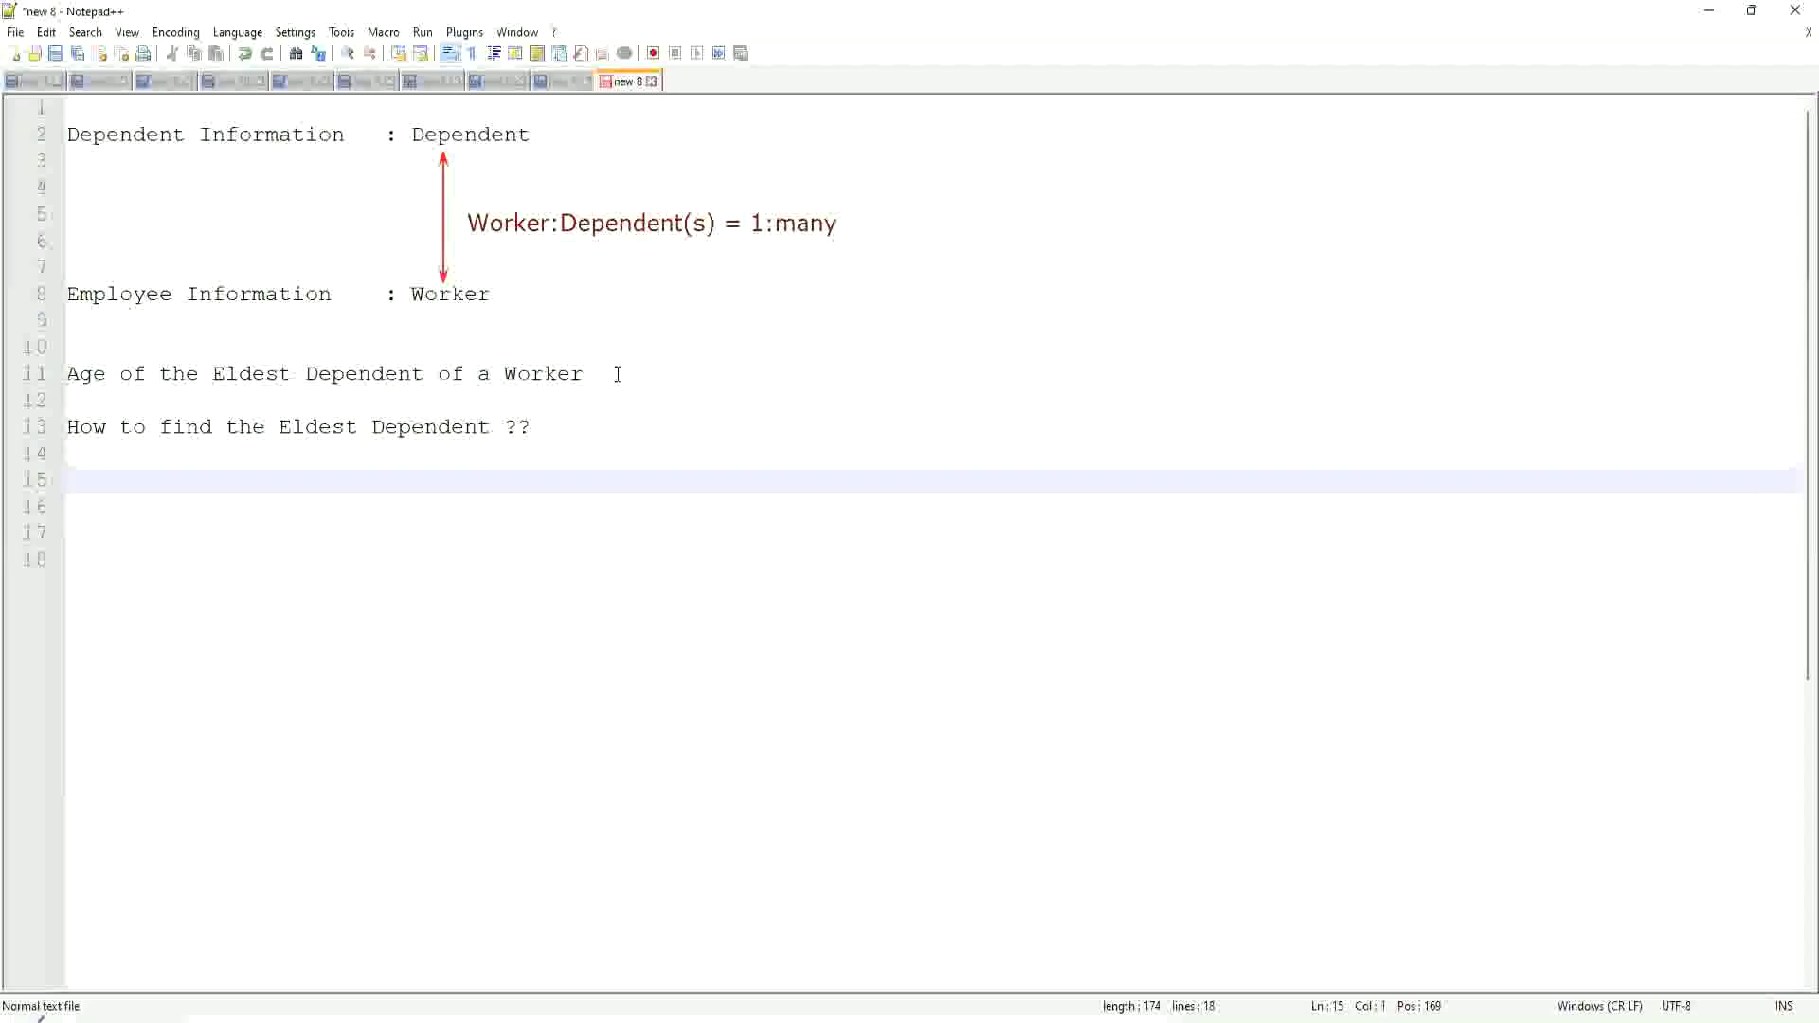
{"action": "type", "text": "Basis of the Age of the Dependent"}
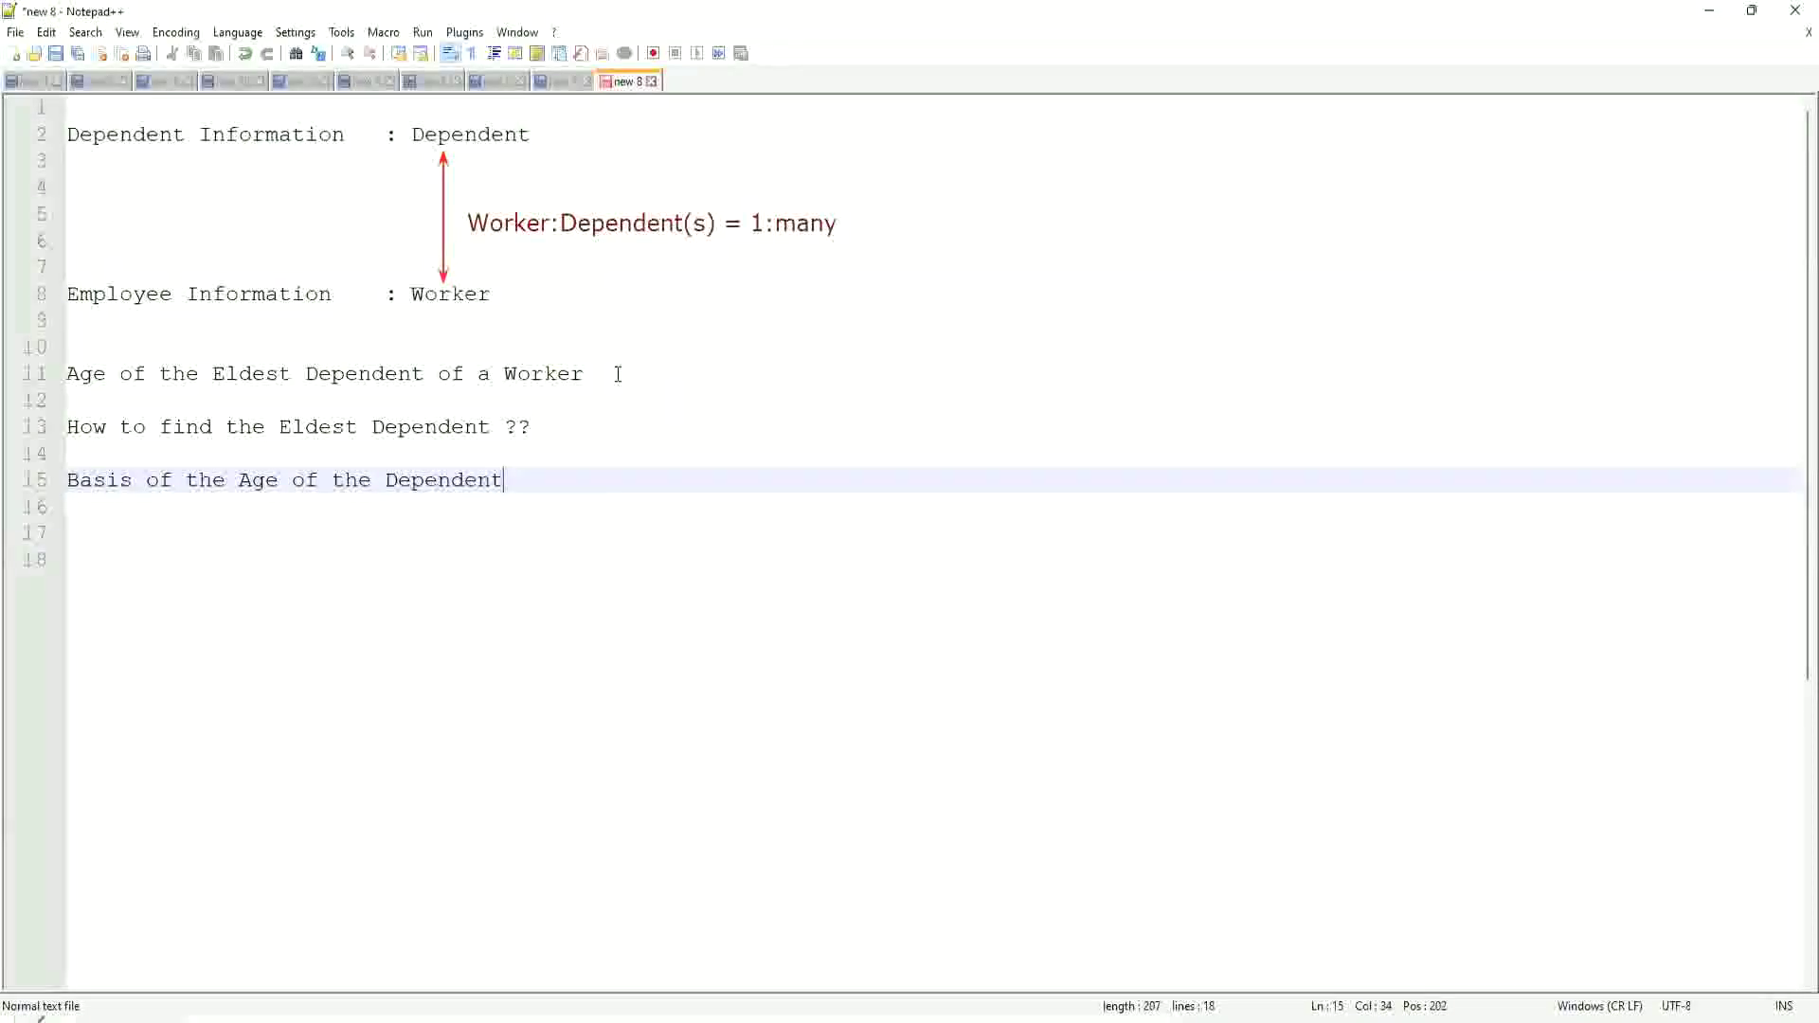
{"action": "key", "text": "Return"}
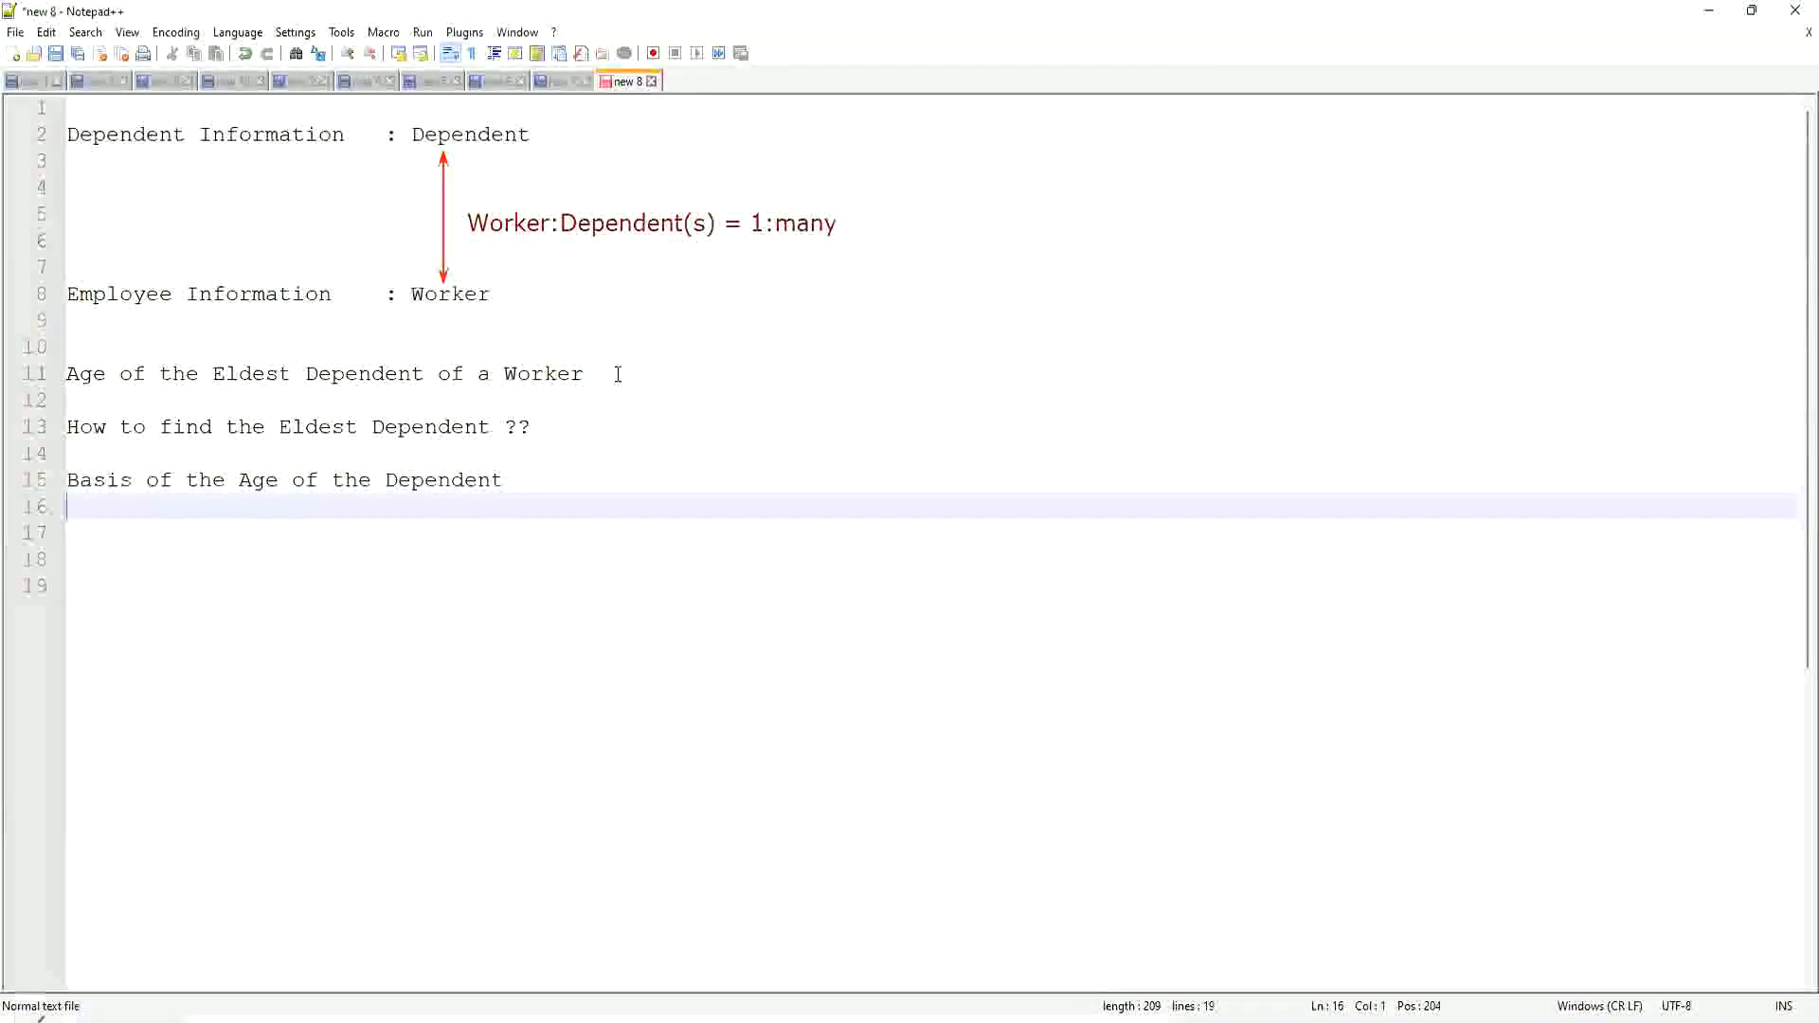
{"action": "type", "text": "1.10, 15"}
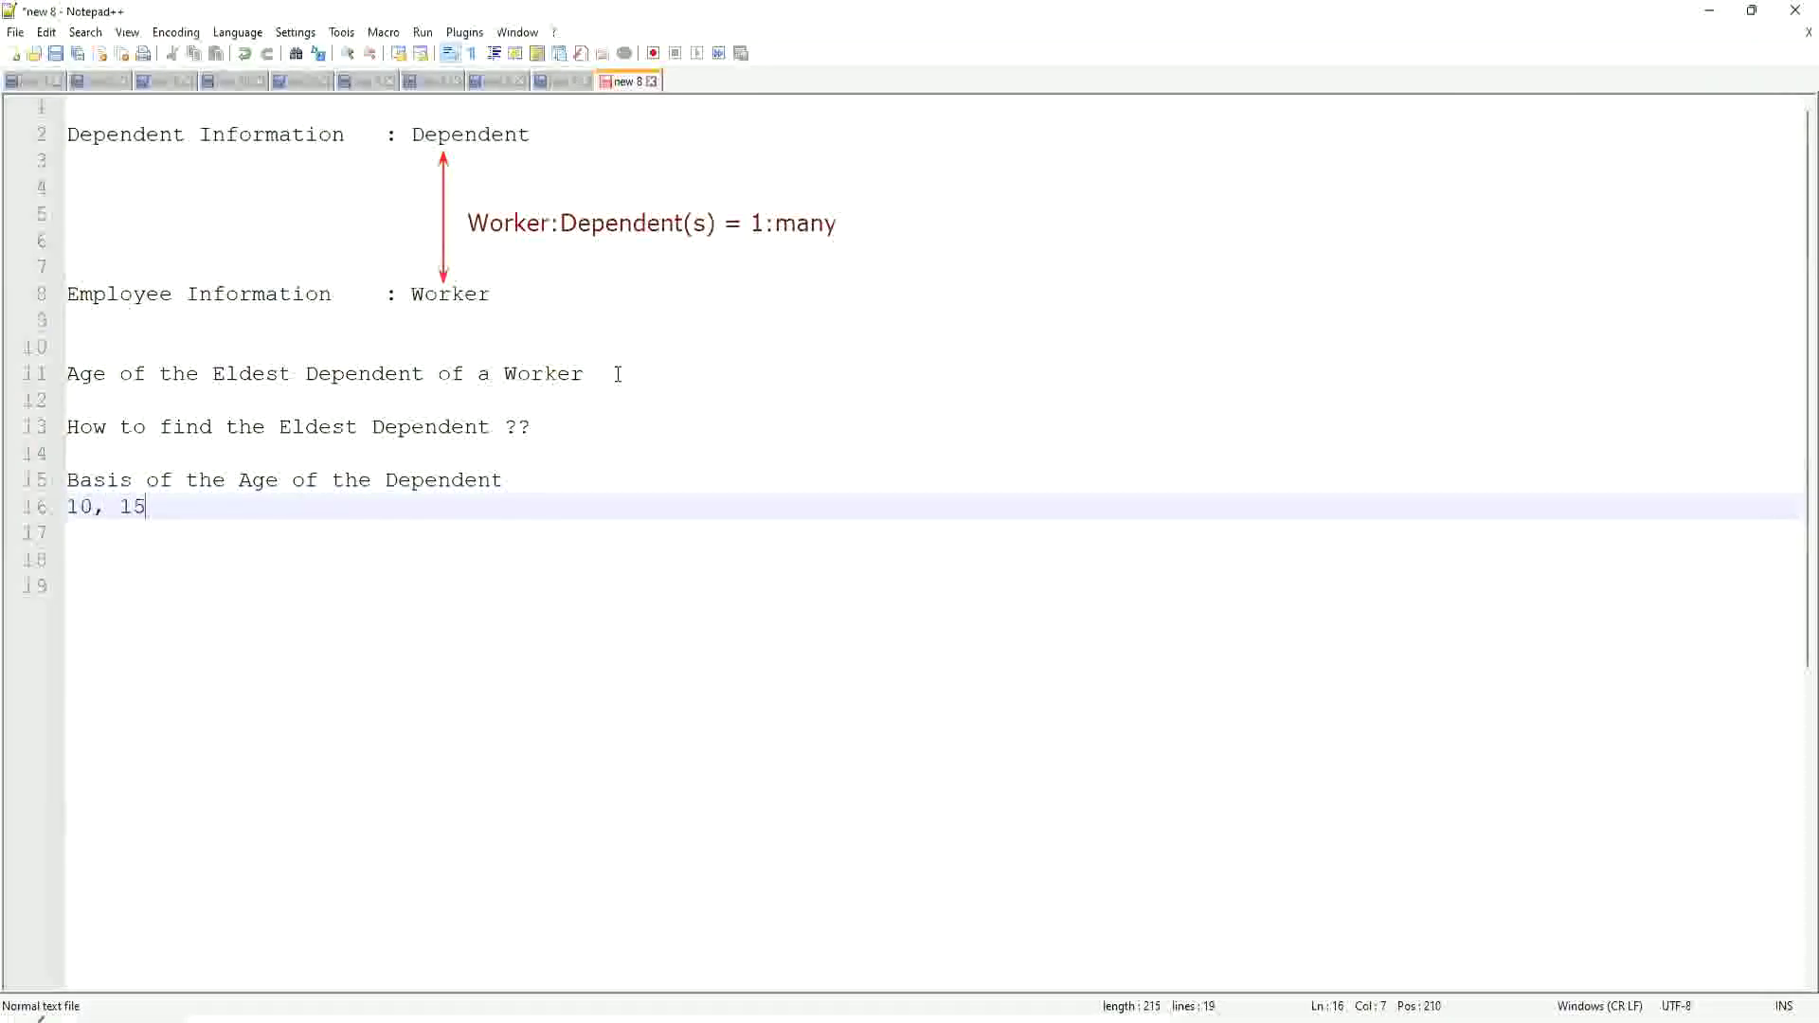
{"action": "type", "text": ", "}
{"action": "type", "text": "42"}
Write the ages list and edit it to read '15, 10, 42', then start a new line
{"action": "key", "text": "Left"}
{"action": "key", "text": "Left"}
{"action": "key", "text": "Left"}
{"action": "key", "text": "Left"}
{"action": "key", "text": "Left"}
{"action": "key", "text": "Left"}
{"action": "key", "text": "Left"}
{"action": "key", "text": "shift+Right"}
{"action": "type", "text": "5"}
{"action": "key", "text": "Right"}
{"action": "key", "text": "Right"}
{"action": "key", "text": "Right"}
{"action": "key", "text": "shift+Right"}
{"action": "type", "text": "0"}
{"action": "key", "text": "End"}
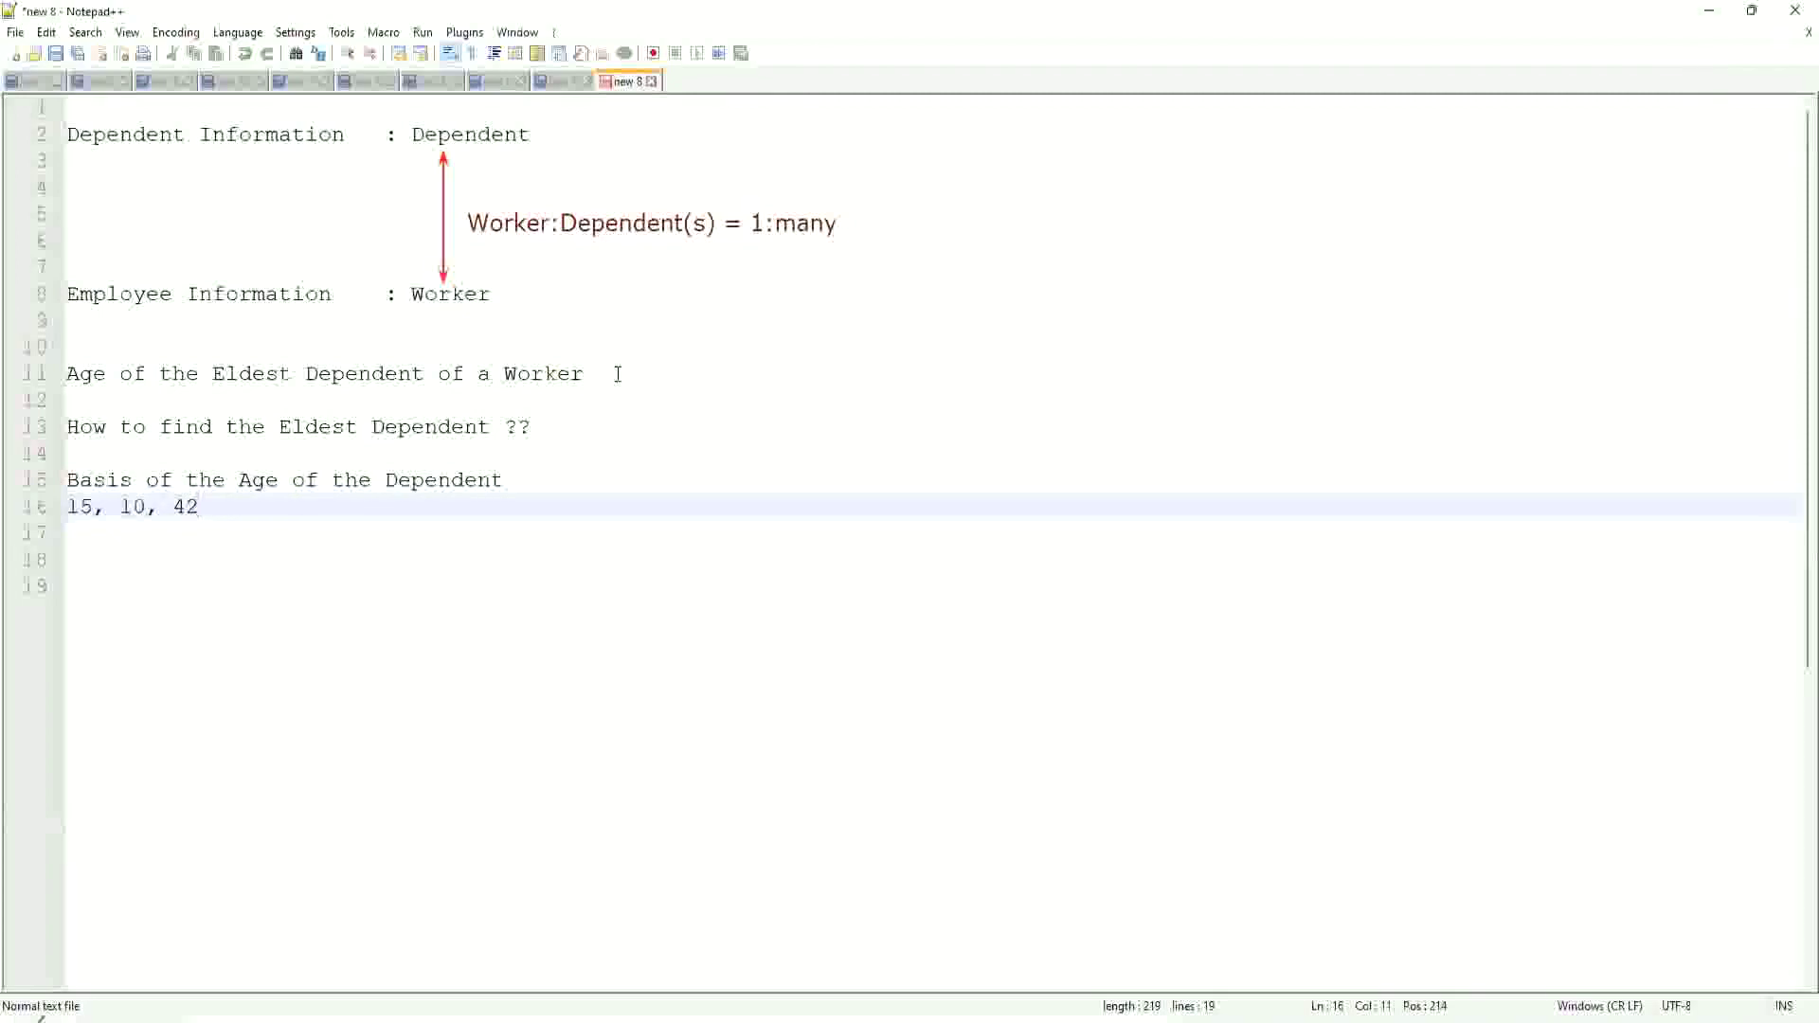
{"action": "key", "text": "Return"}
{"action": "key", "text": "Return"}
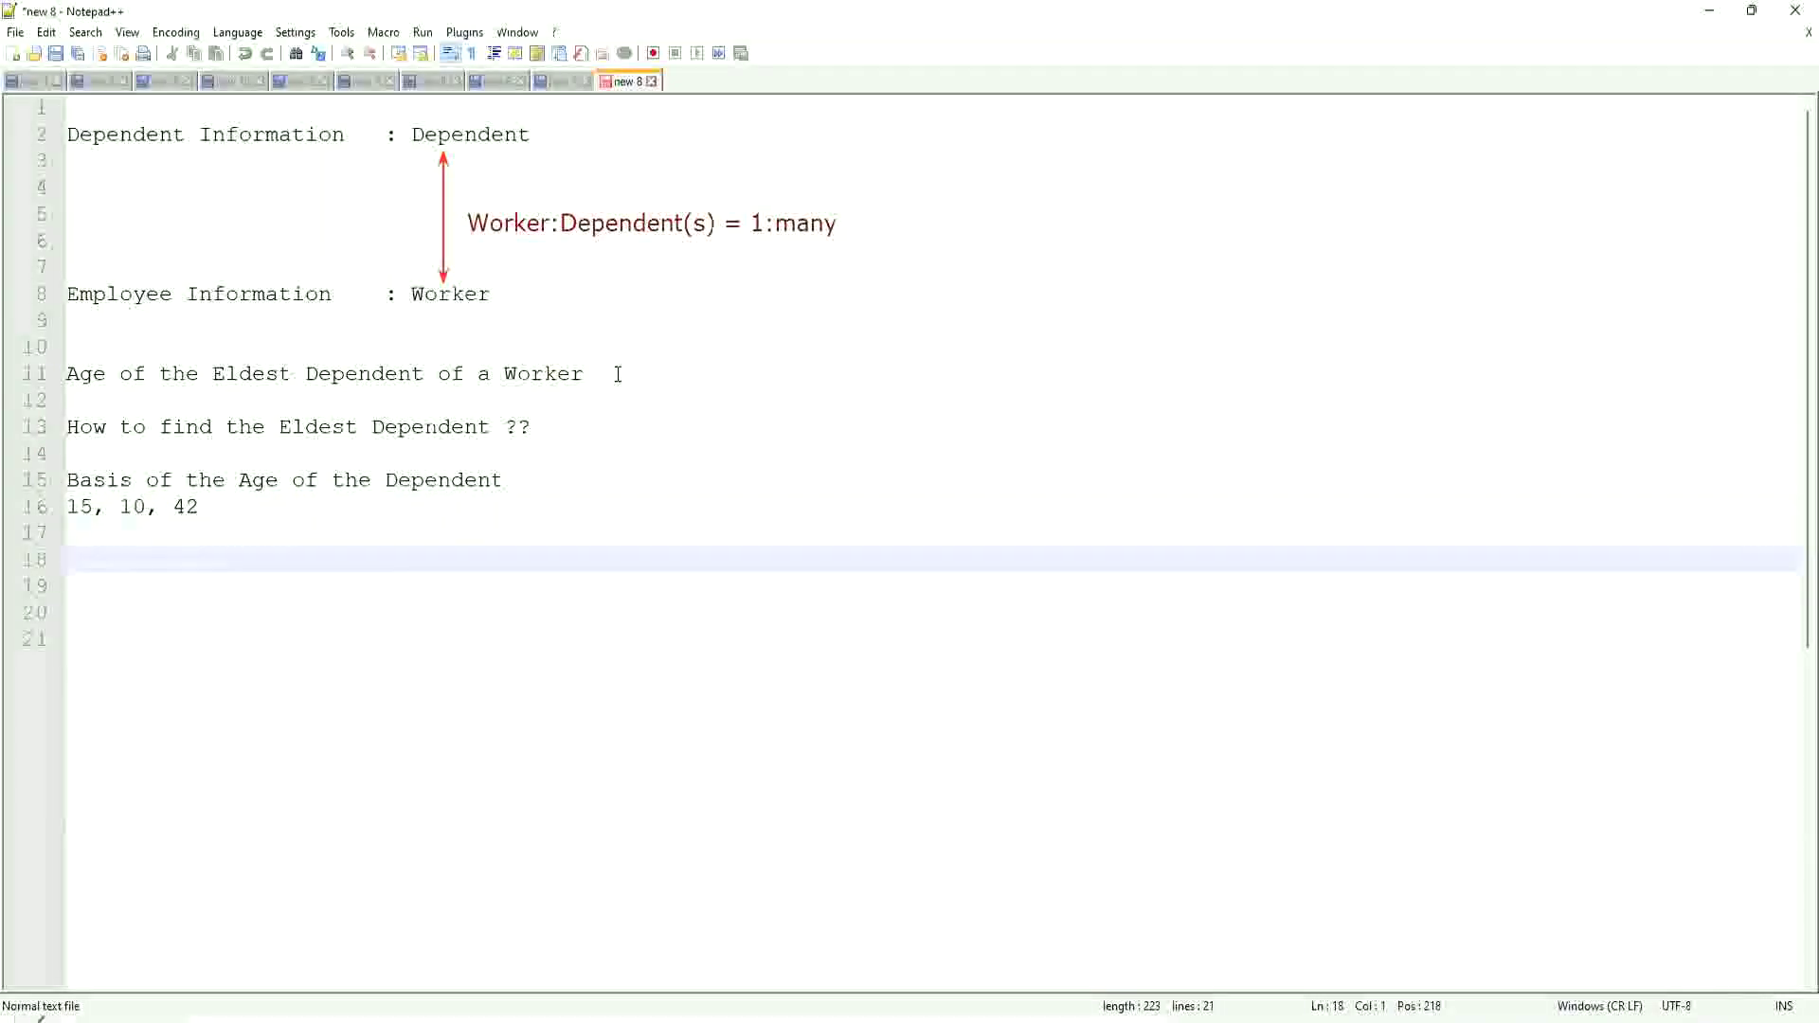
{"action": "type", "text": "Sort - Des"}
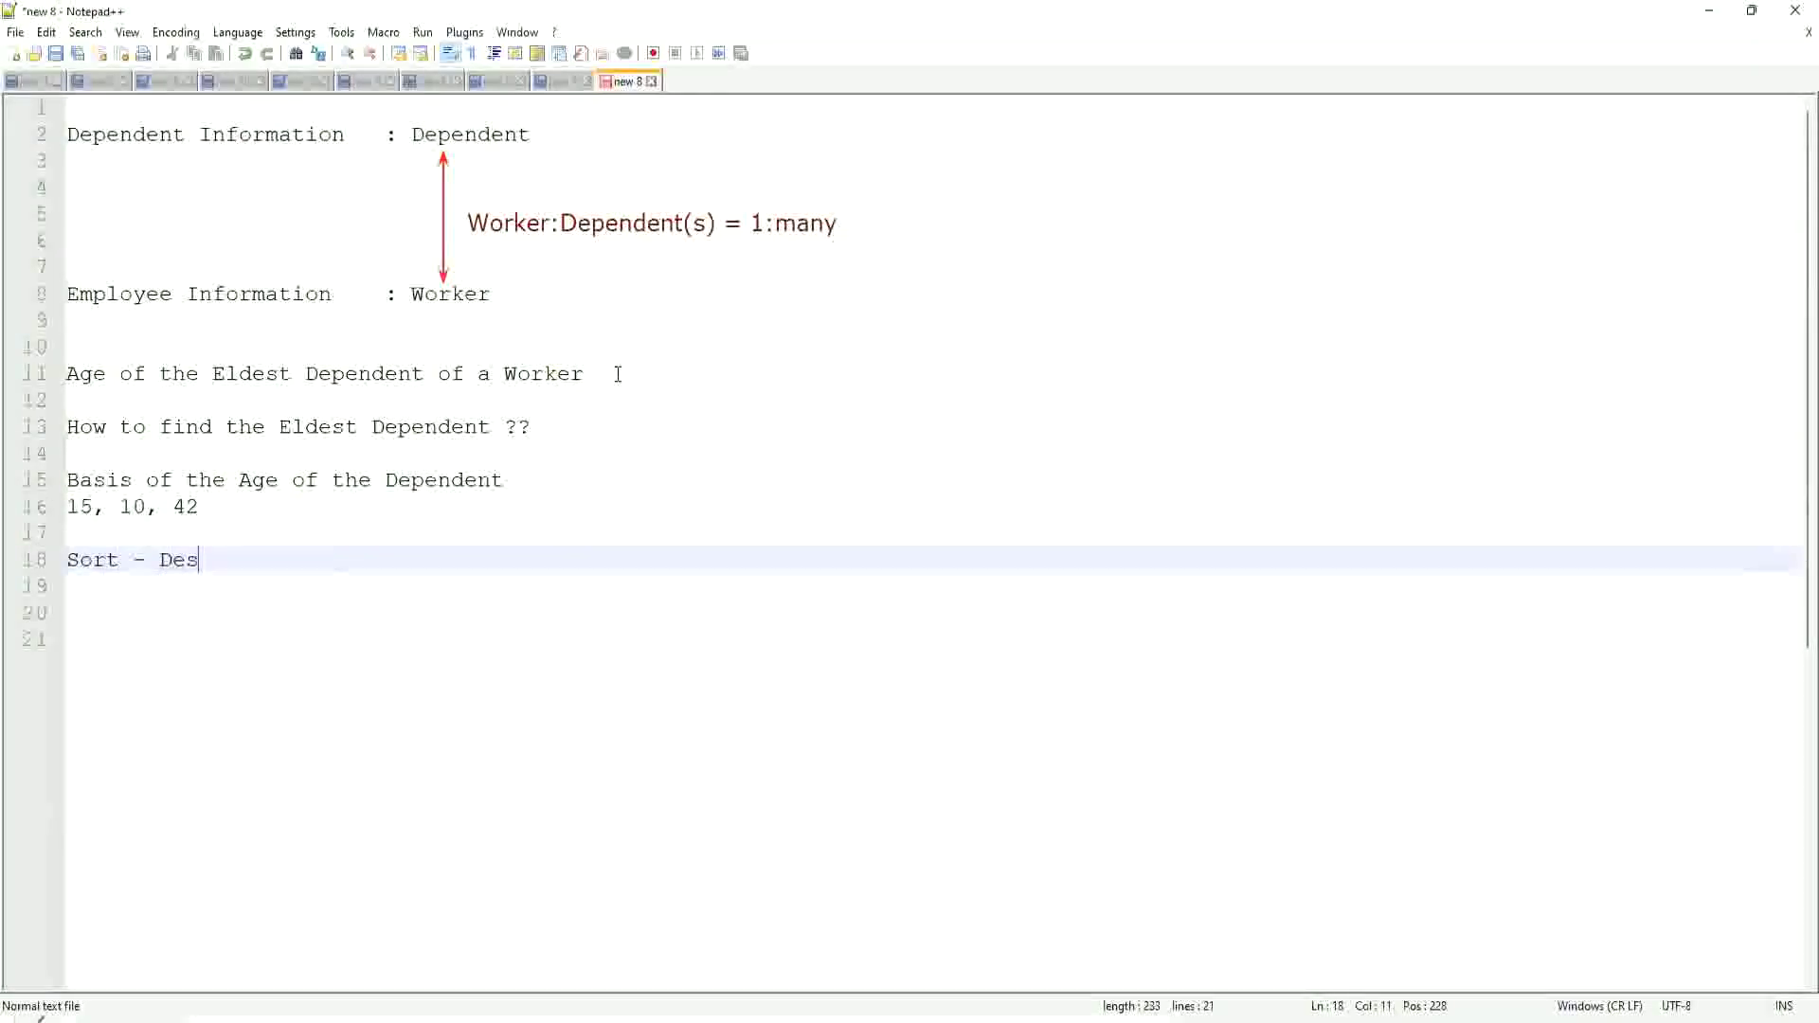
{"action": "type", "text": "ending"}
Write 'Sort - Descending : 42, 15, 10' on line 18 and emphasize the 42
{"action": "key", "text": "Left"}
{"action": "key", "text": "Left"}
{"action": "key", "text": "Left"}
{"action": "key", "text": "Left"}
{"action": "key", "text": "Left"}
{"action": "key", "text": "Left"}
{"action": "key", "text": "Left"}
{"action": "type", "text": "c"}
{"action": "key", "text": "Right"}
{"action": "key", "text": "Right"}
{"action": "key", "text": "Right"}
{"action": "type", "text": ": 42, 15, 10"}
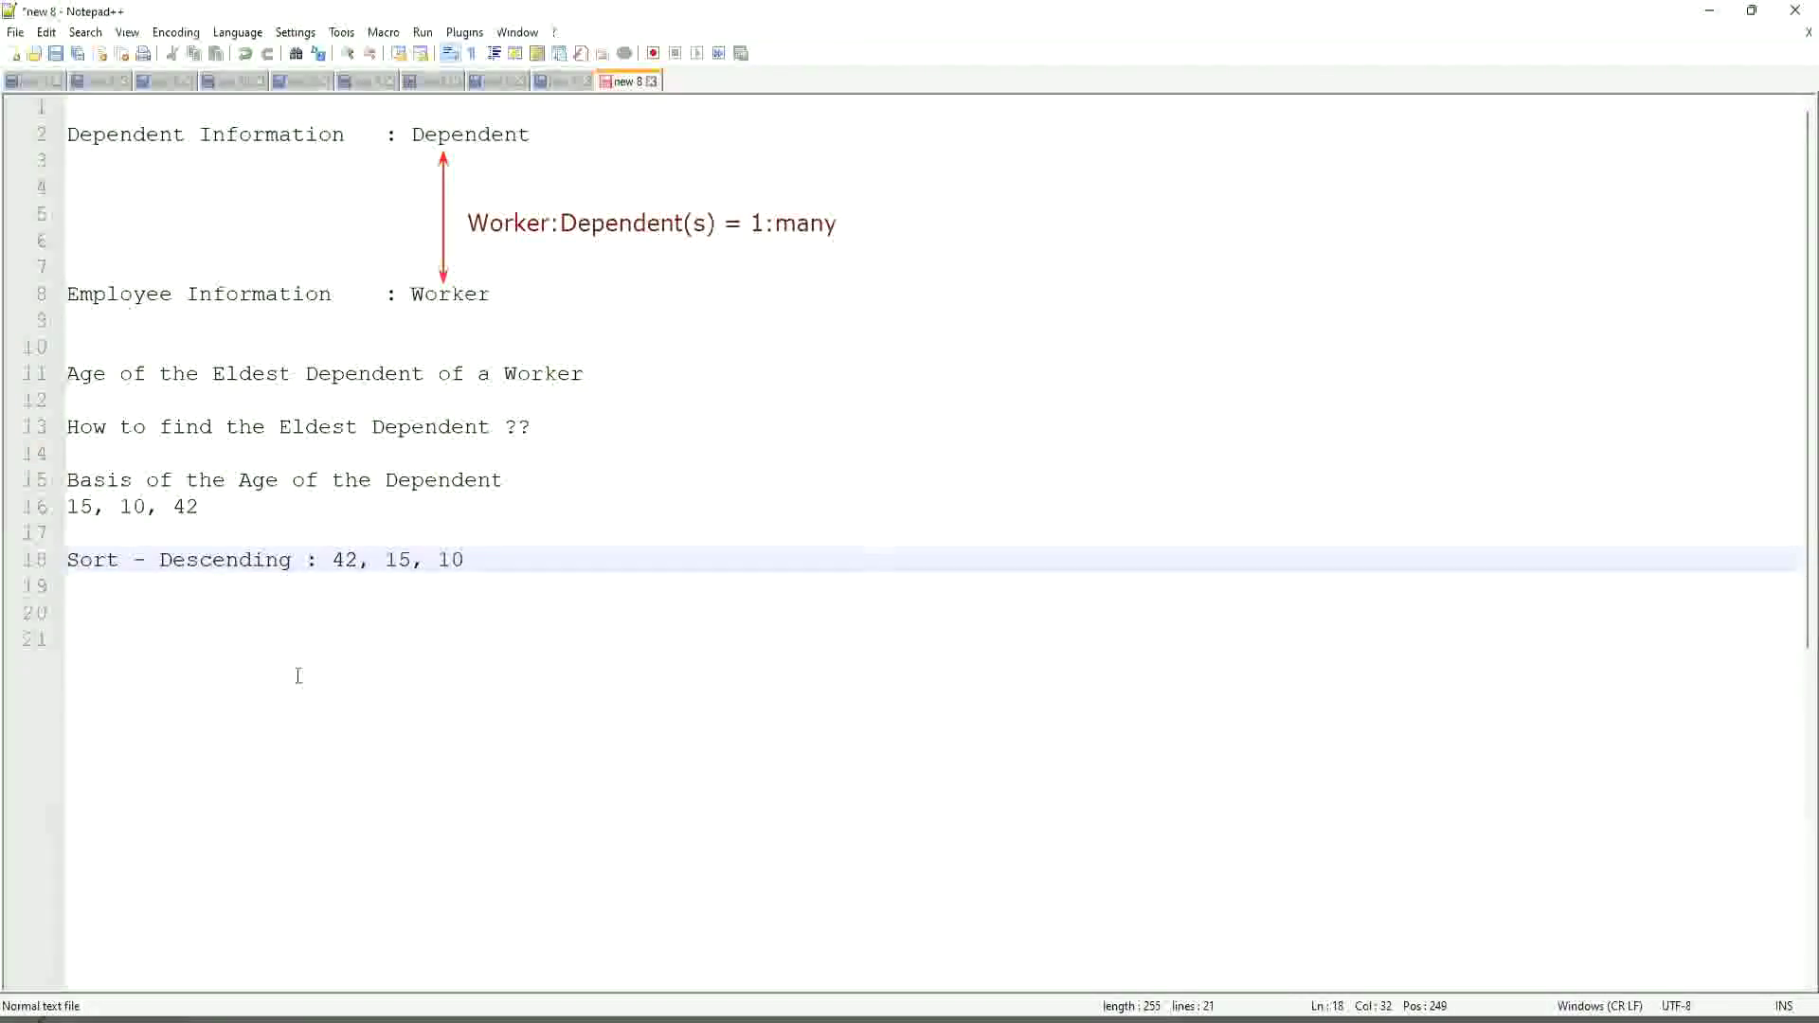
{"action": "left_click_drag", "start_coordinate": [332, 559], "coordinate": [364, 559]}
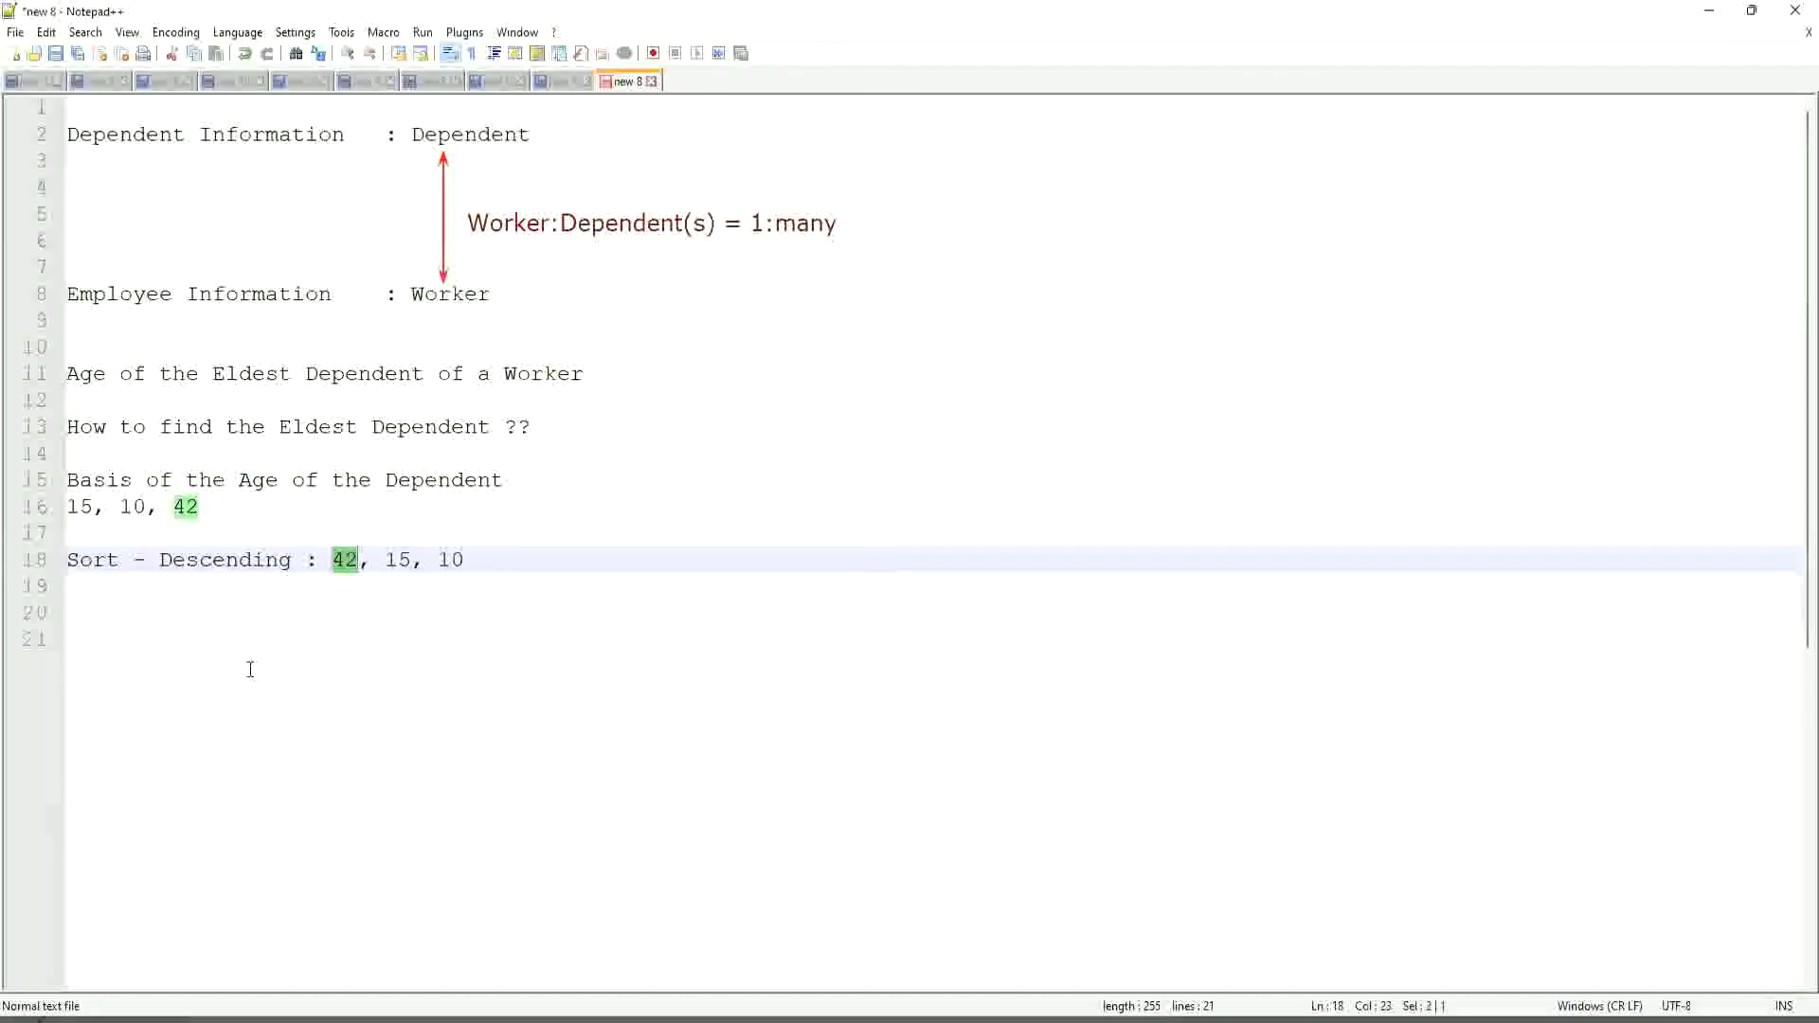
Add 'Take the First One' below the sorted ages and 'Eldest' a few lines lower
{"action": "left_click", "coordinate": [552, 560]}
{"action": "key", "text": "Return"}
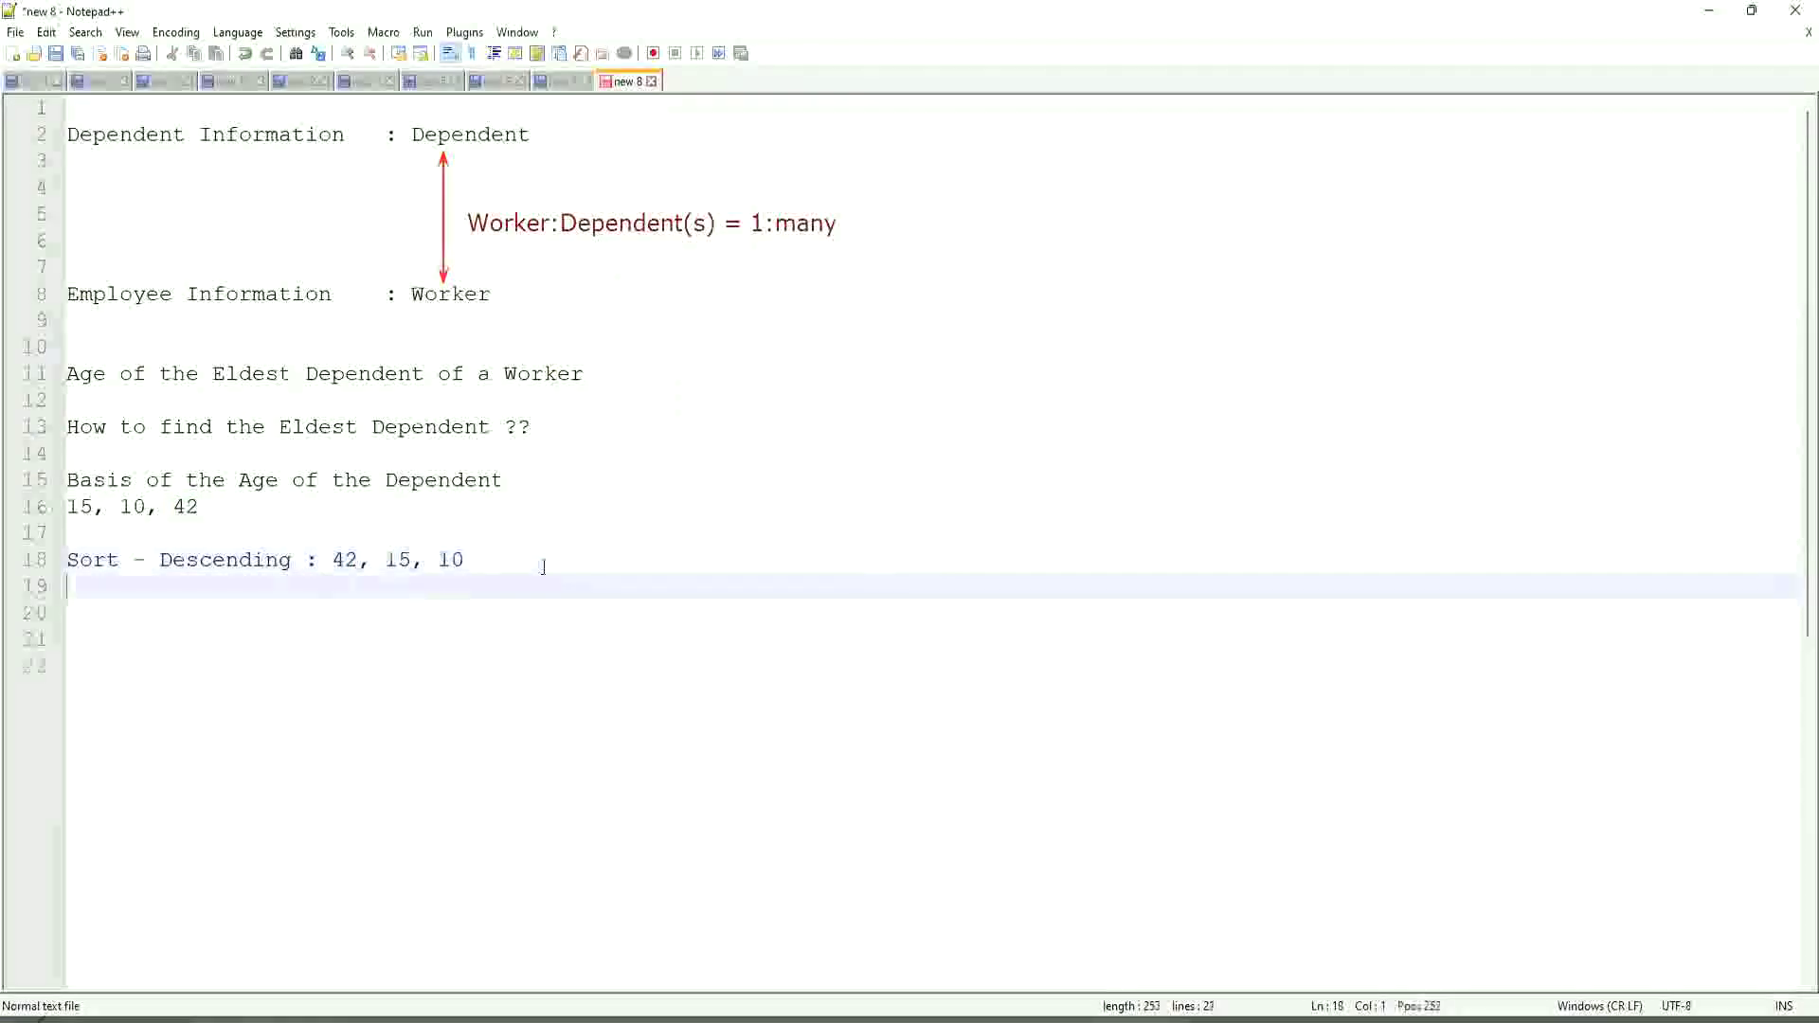
{"action": "type", "text": "Take the First One"}
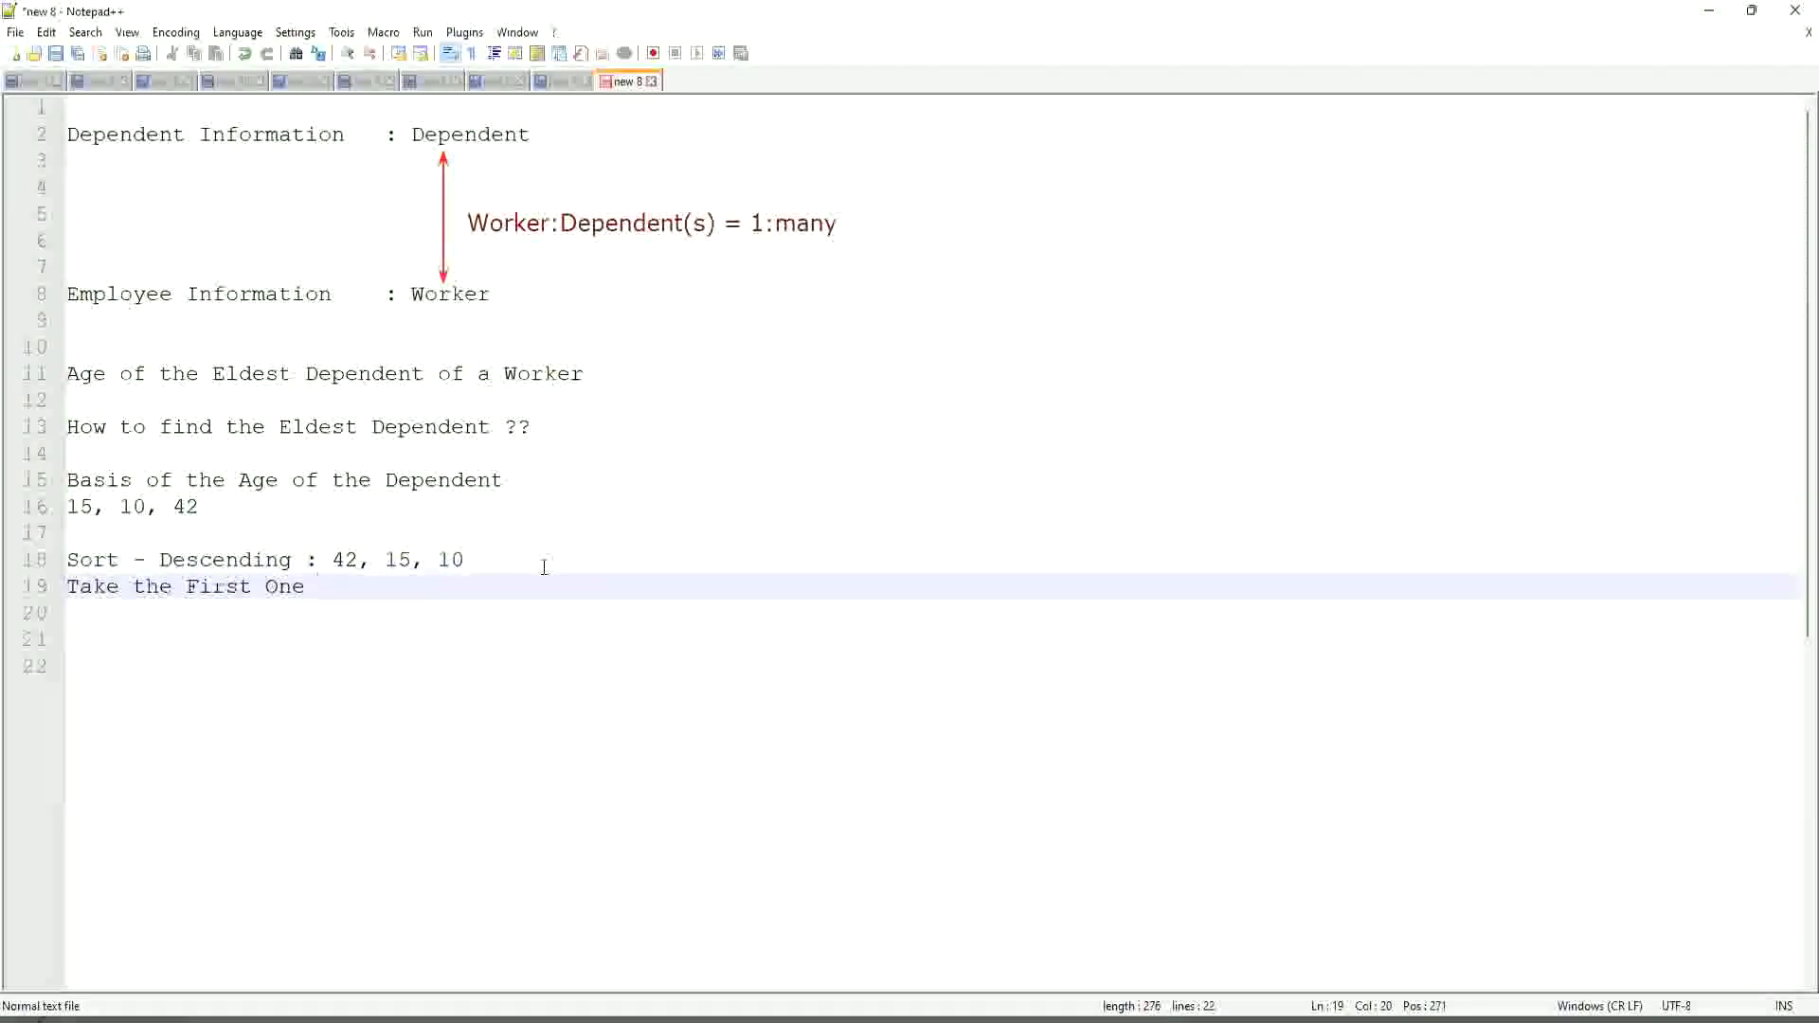
{"action": "key", "text": "Up"}
{"action": "key", "text": "Down"}
{"action": "key", "text": "Return"}
{"action": "key", "text": "Return"}
{"action": "key", "text": "Down"}
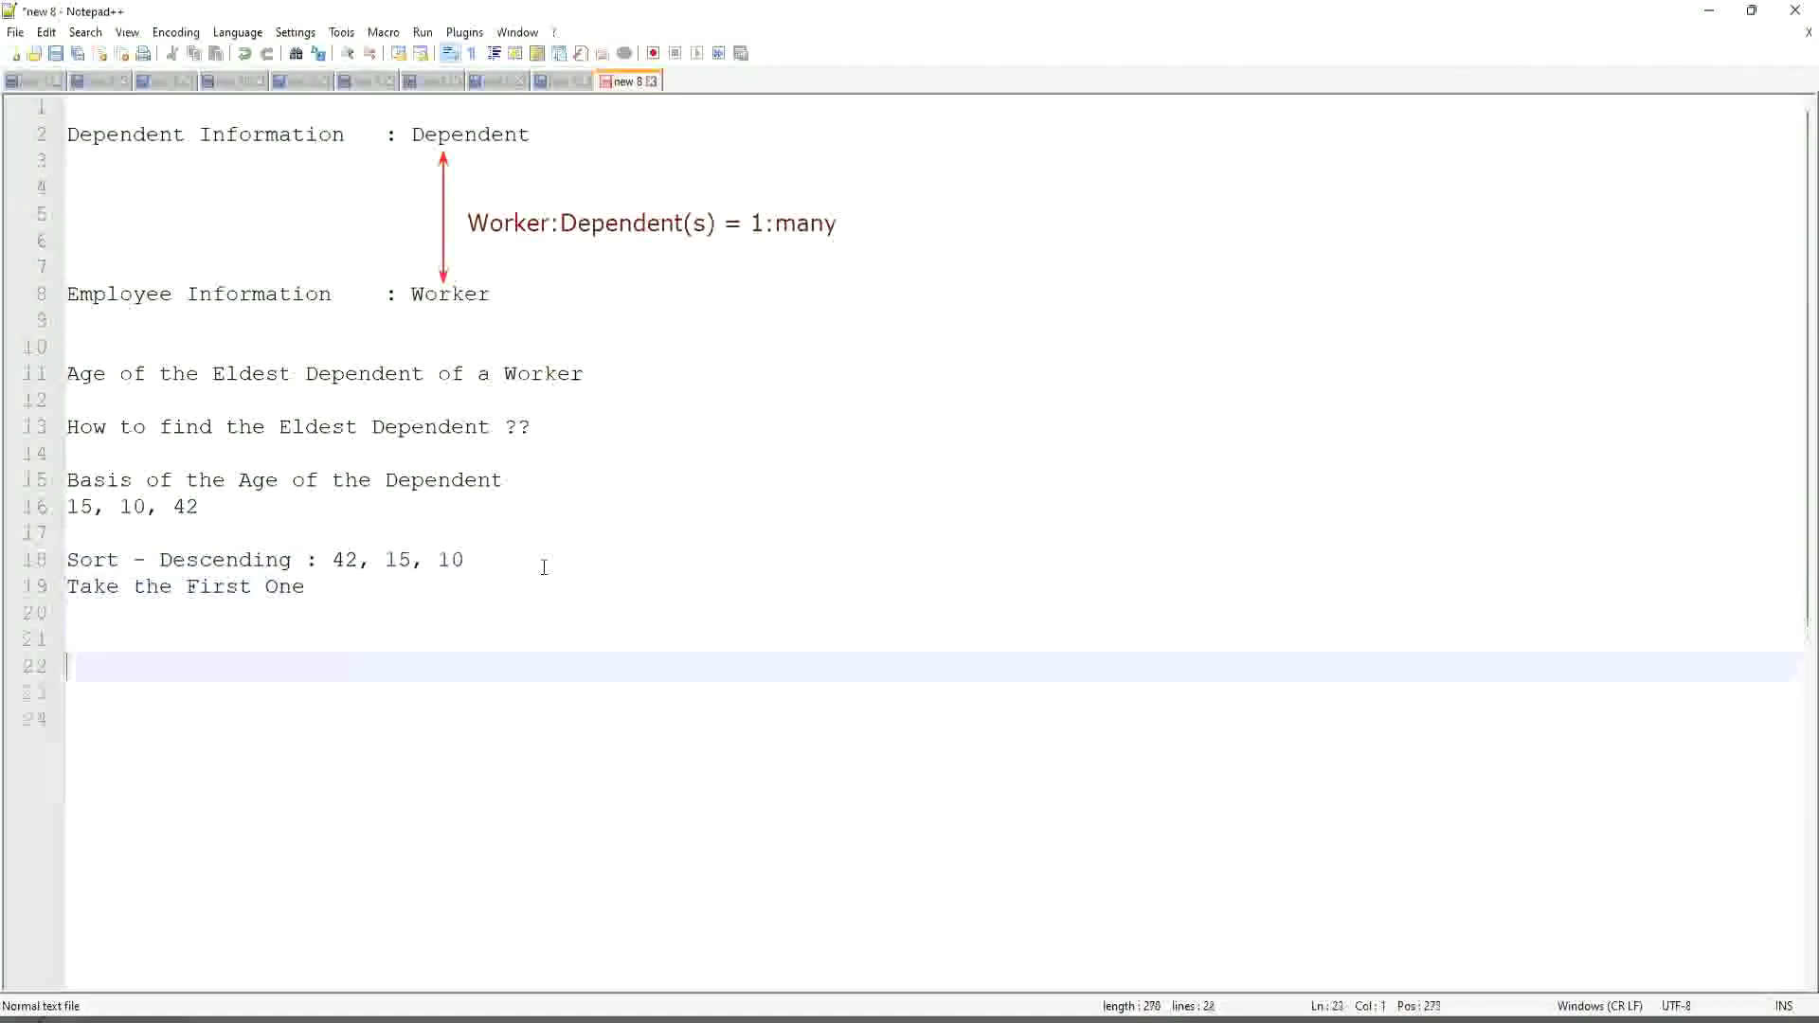
{"action": "type", "text": "Eldest"}
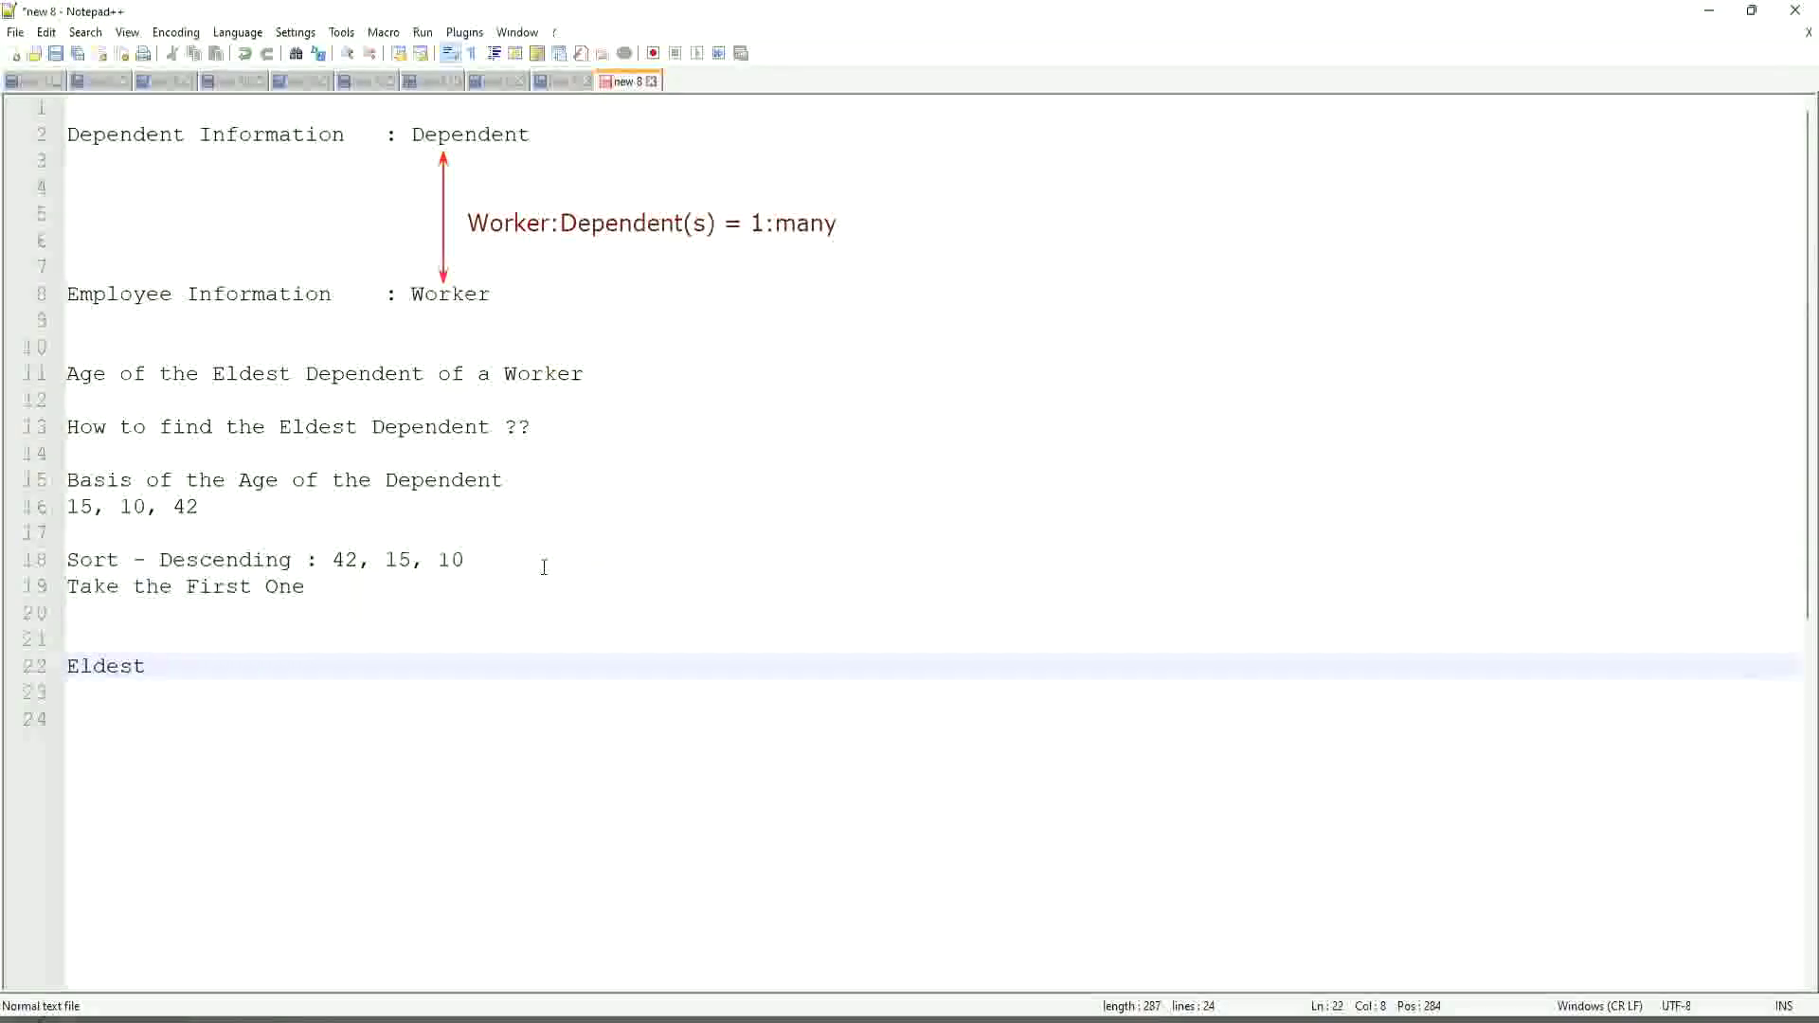
Insert a new line reading 35 directly under the ages 15, 10, 42
{"action": "left_click", "coordinate": [229, 506]}
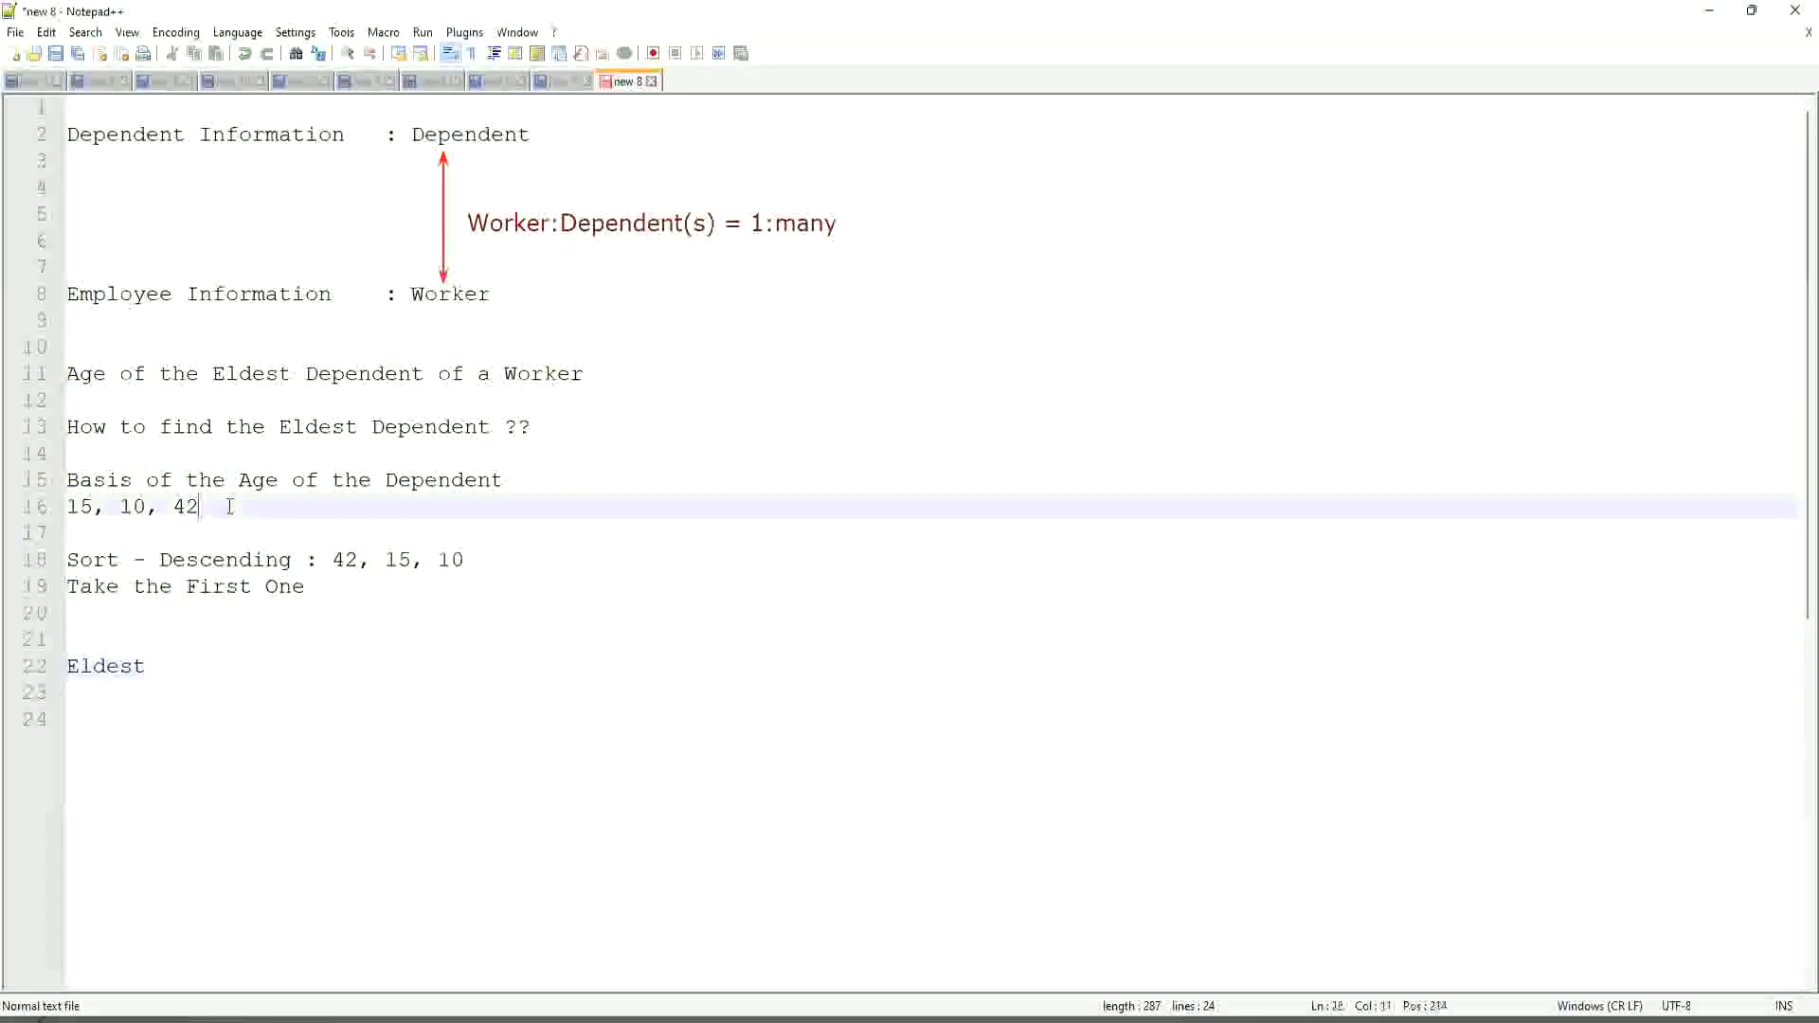
{"action": "key", "text": "Return"}
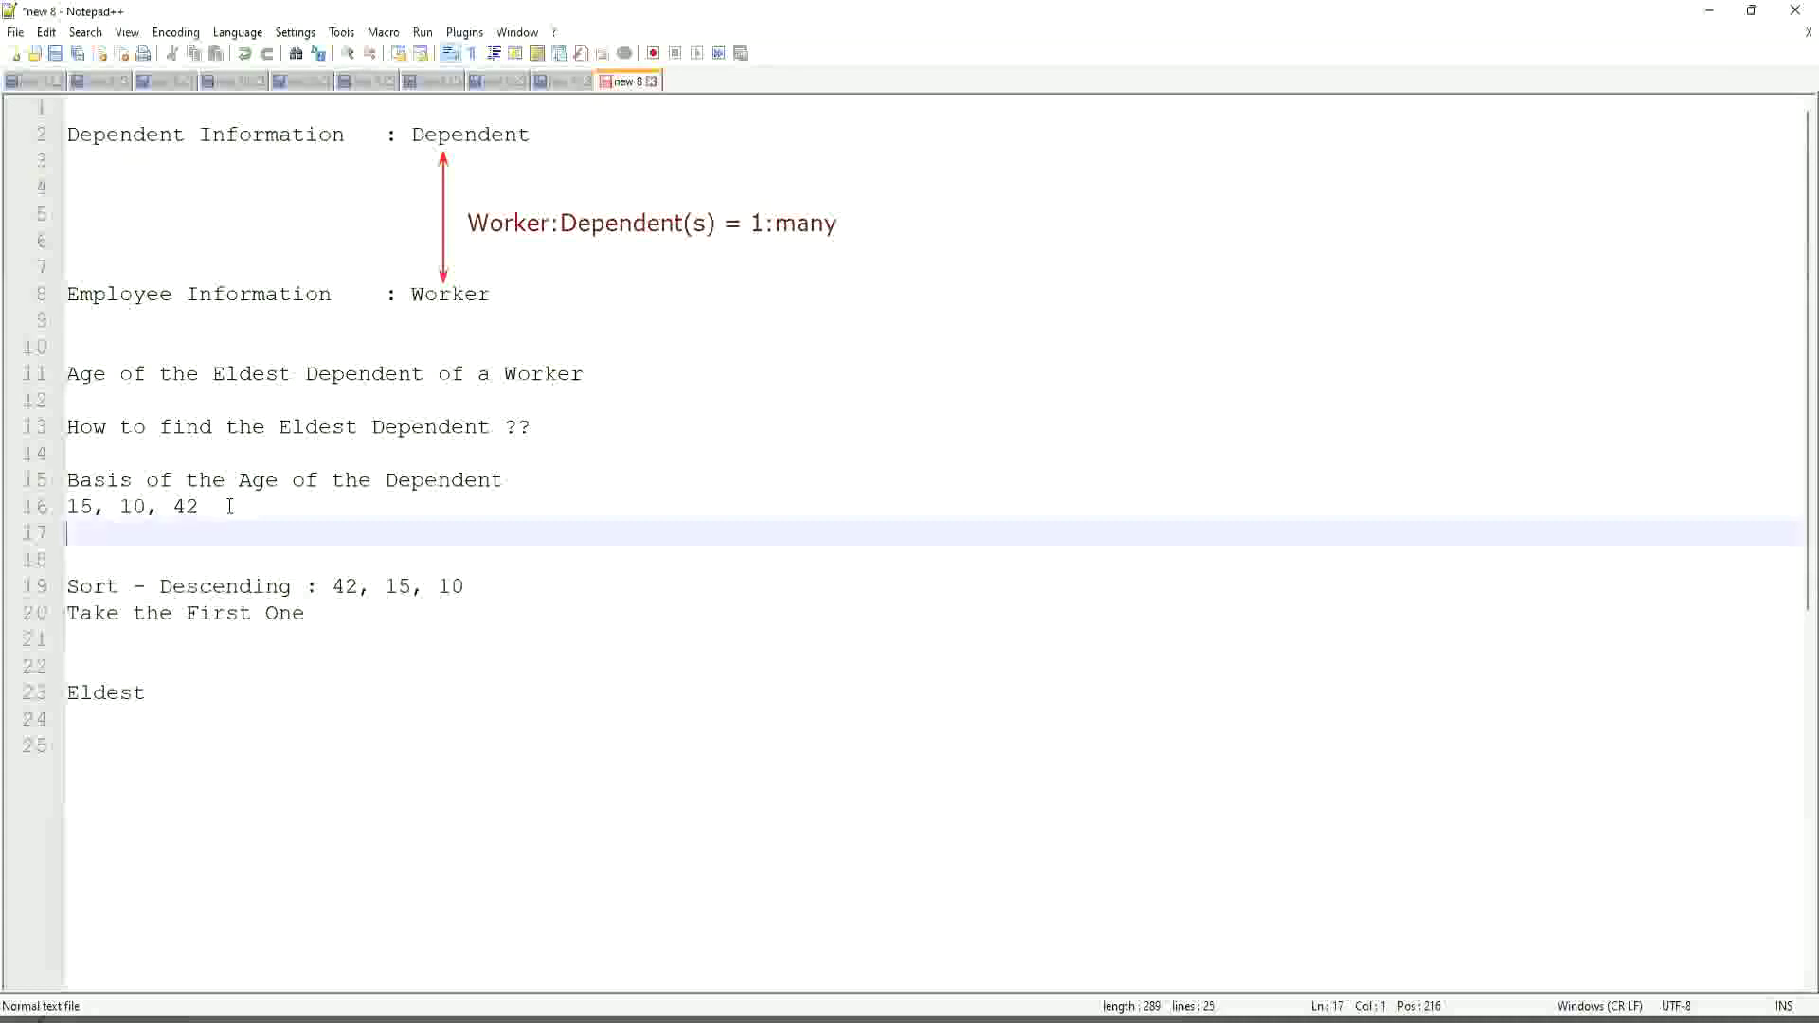
{"action": "type", "text": "35"}
{"action": "left_click_drag", "start_coordinate": [104, 536], "coordinate": [57, 549]}
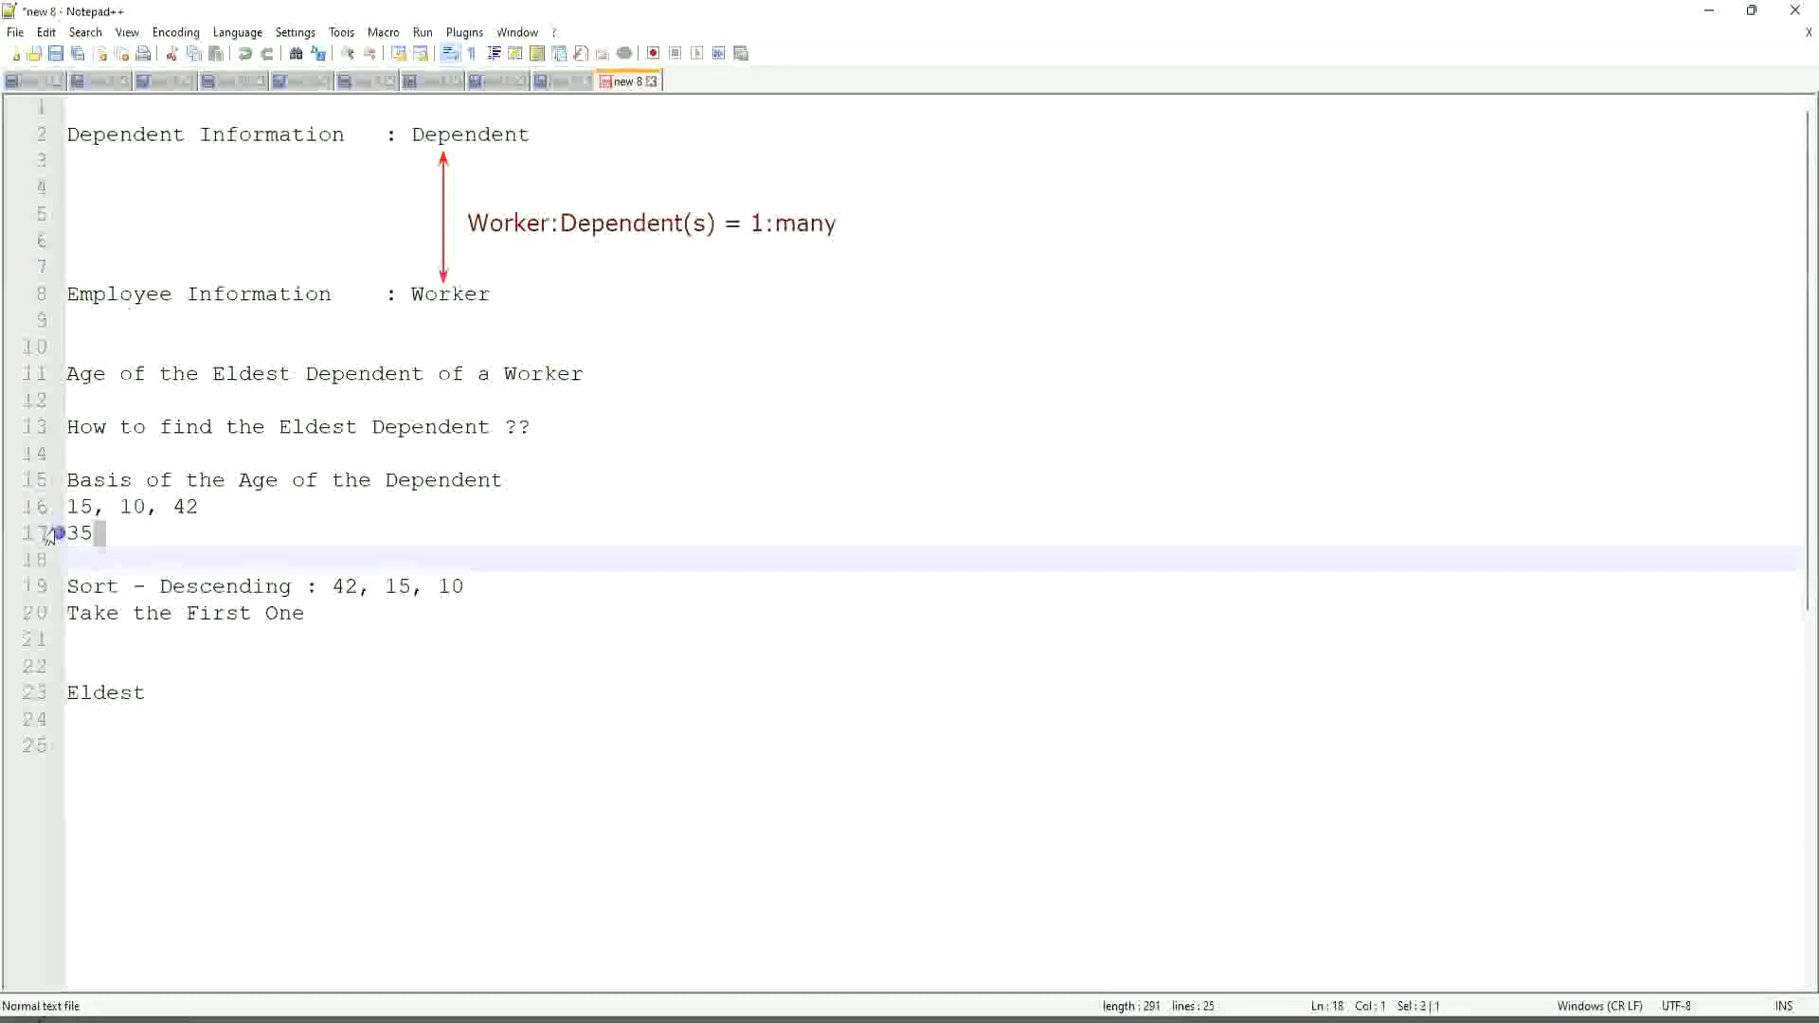
{"action": "left_click", "coordinate": [135, 536]}
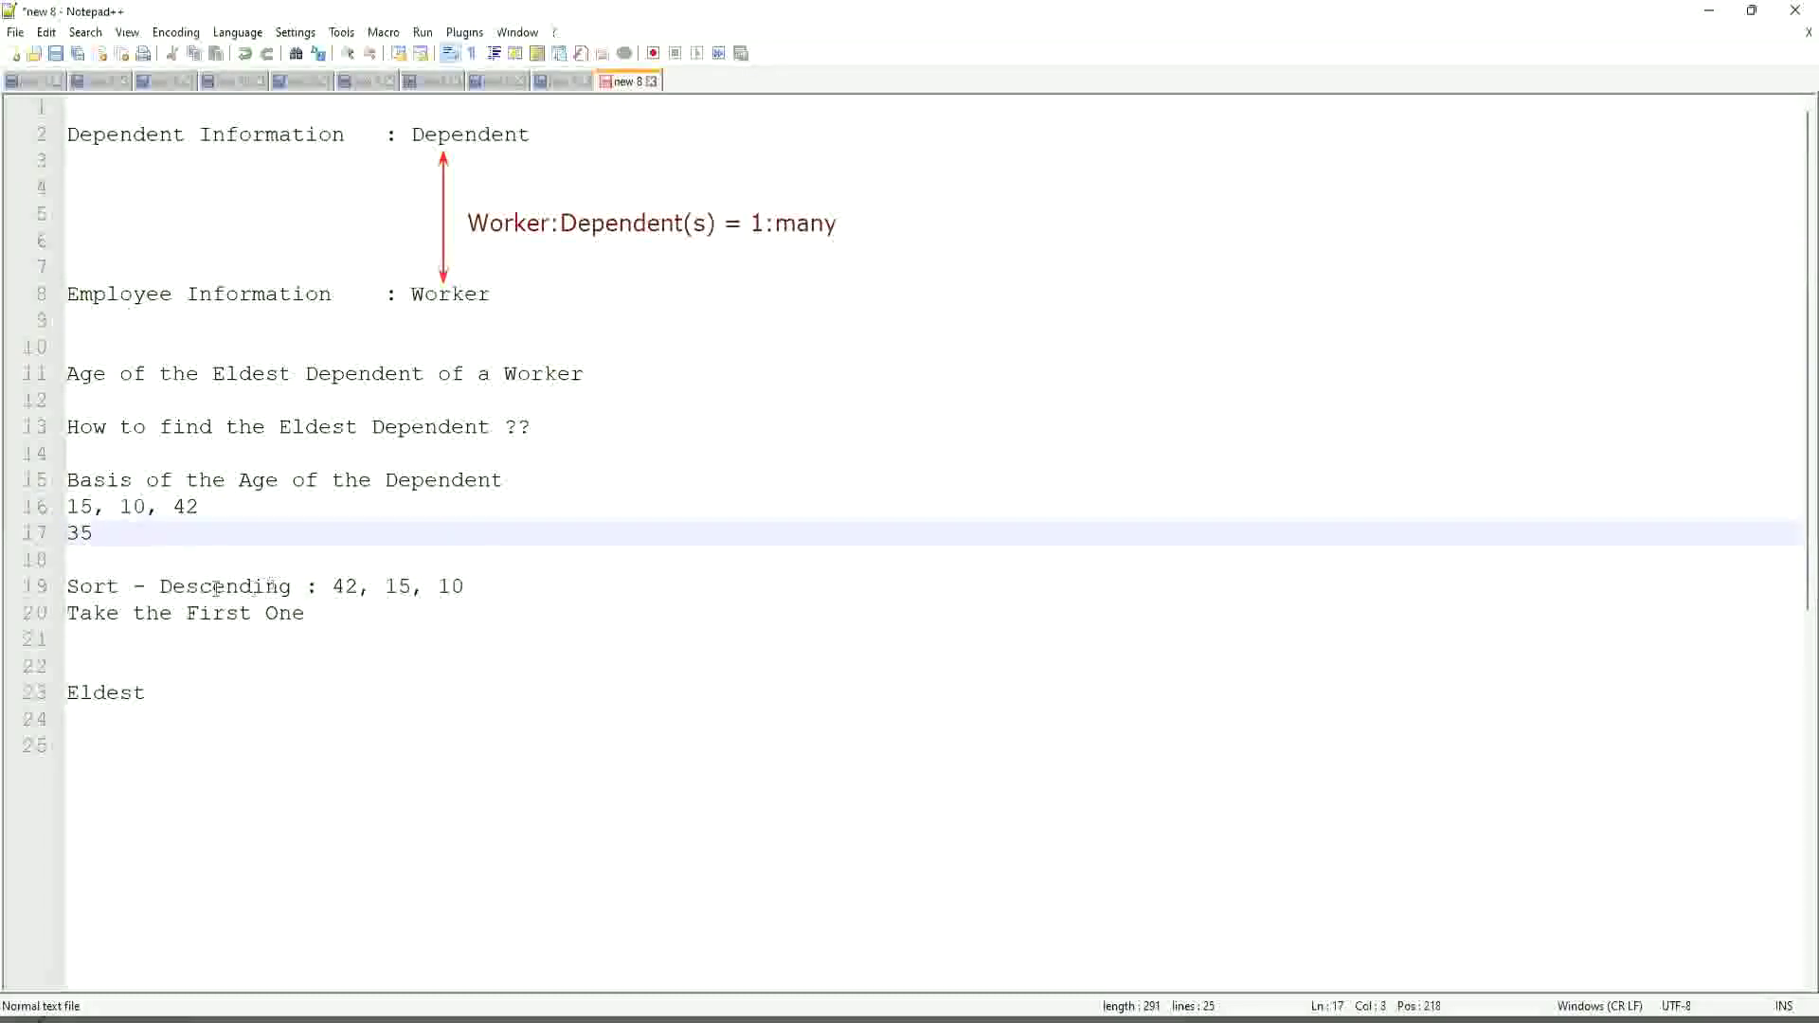
Review the sorted ages and take-first lines, then select the word Eldest
{"action": "left_click", "coordinate": [328, 584]}
{"action": "left_click", "coordinate": [509, 589]}
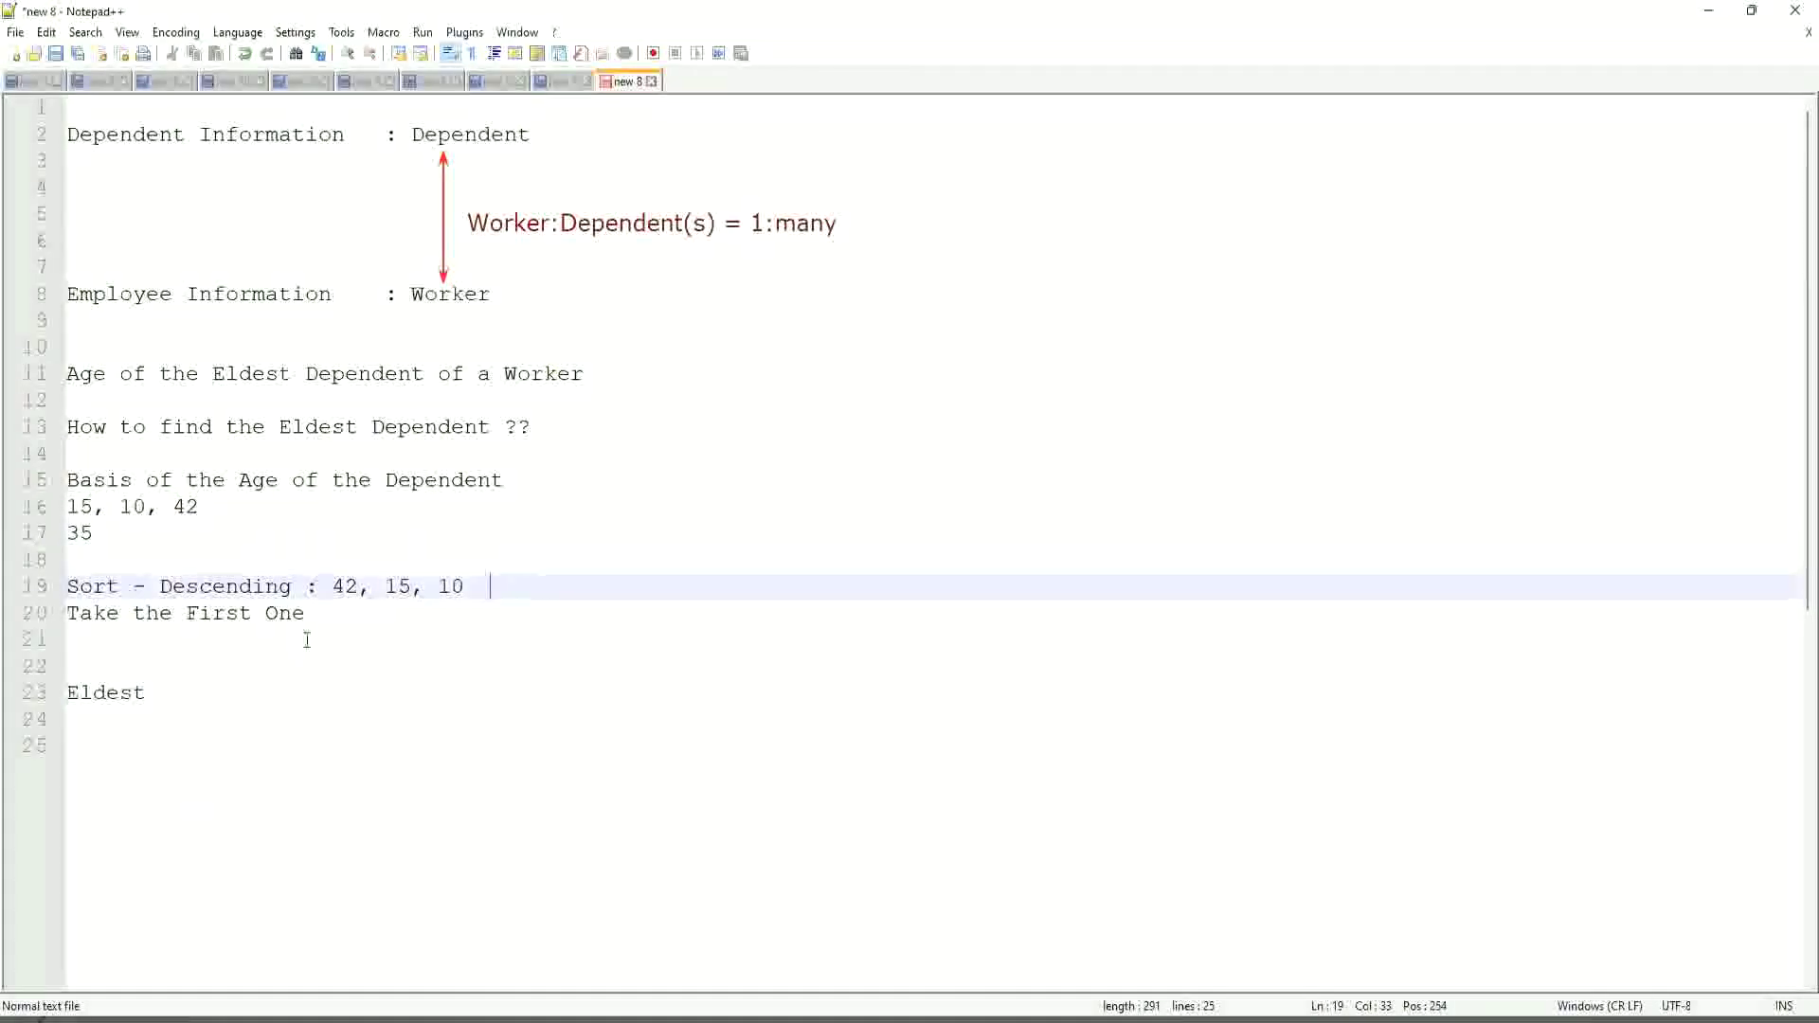
{"action": "left_click", "coordinate": [339, 611]}
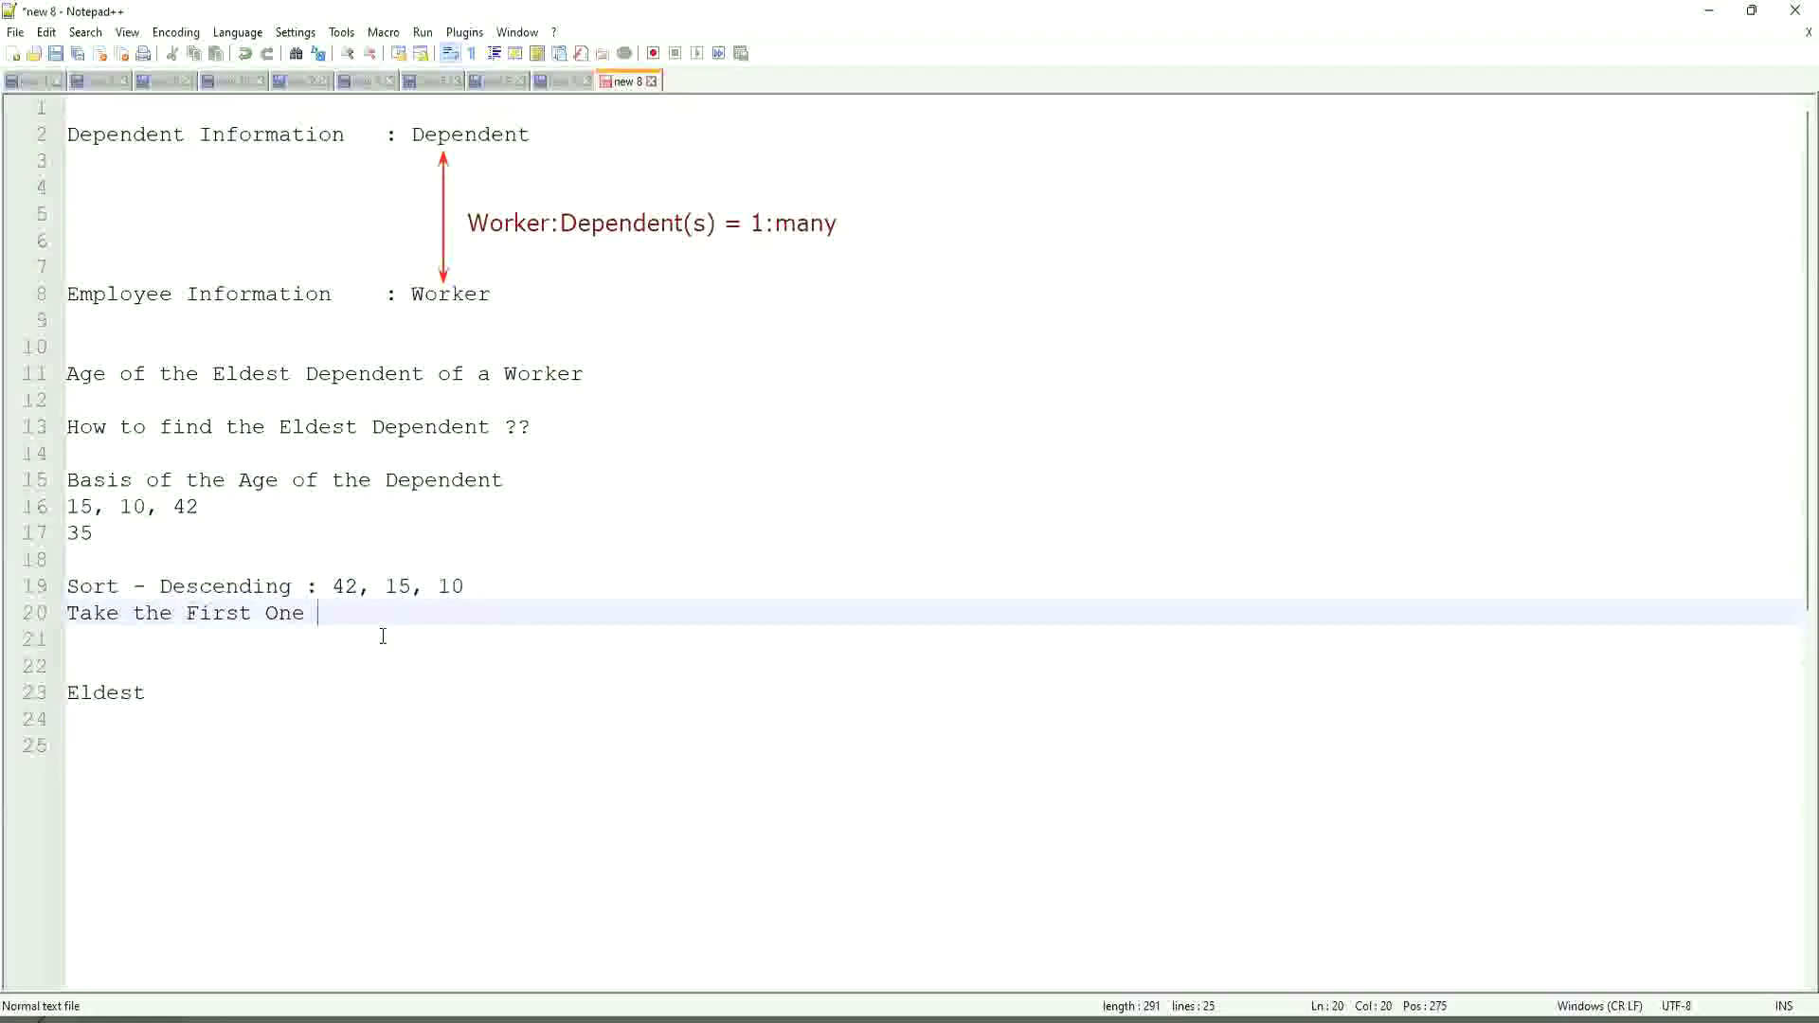
{"action": "left_click", "coordinate": [87, 702]}
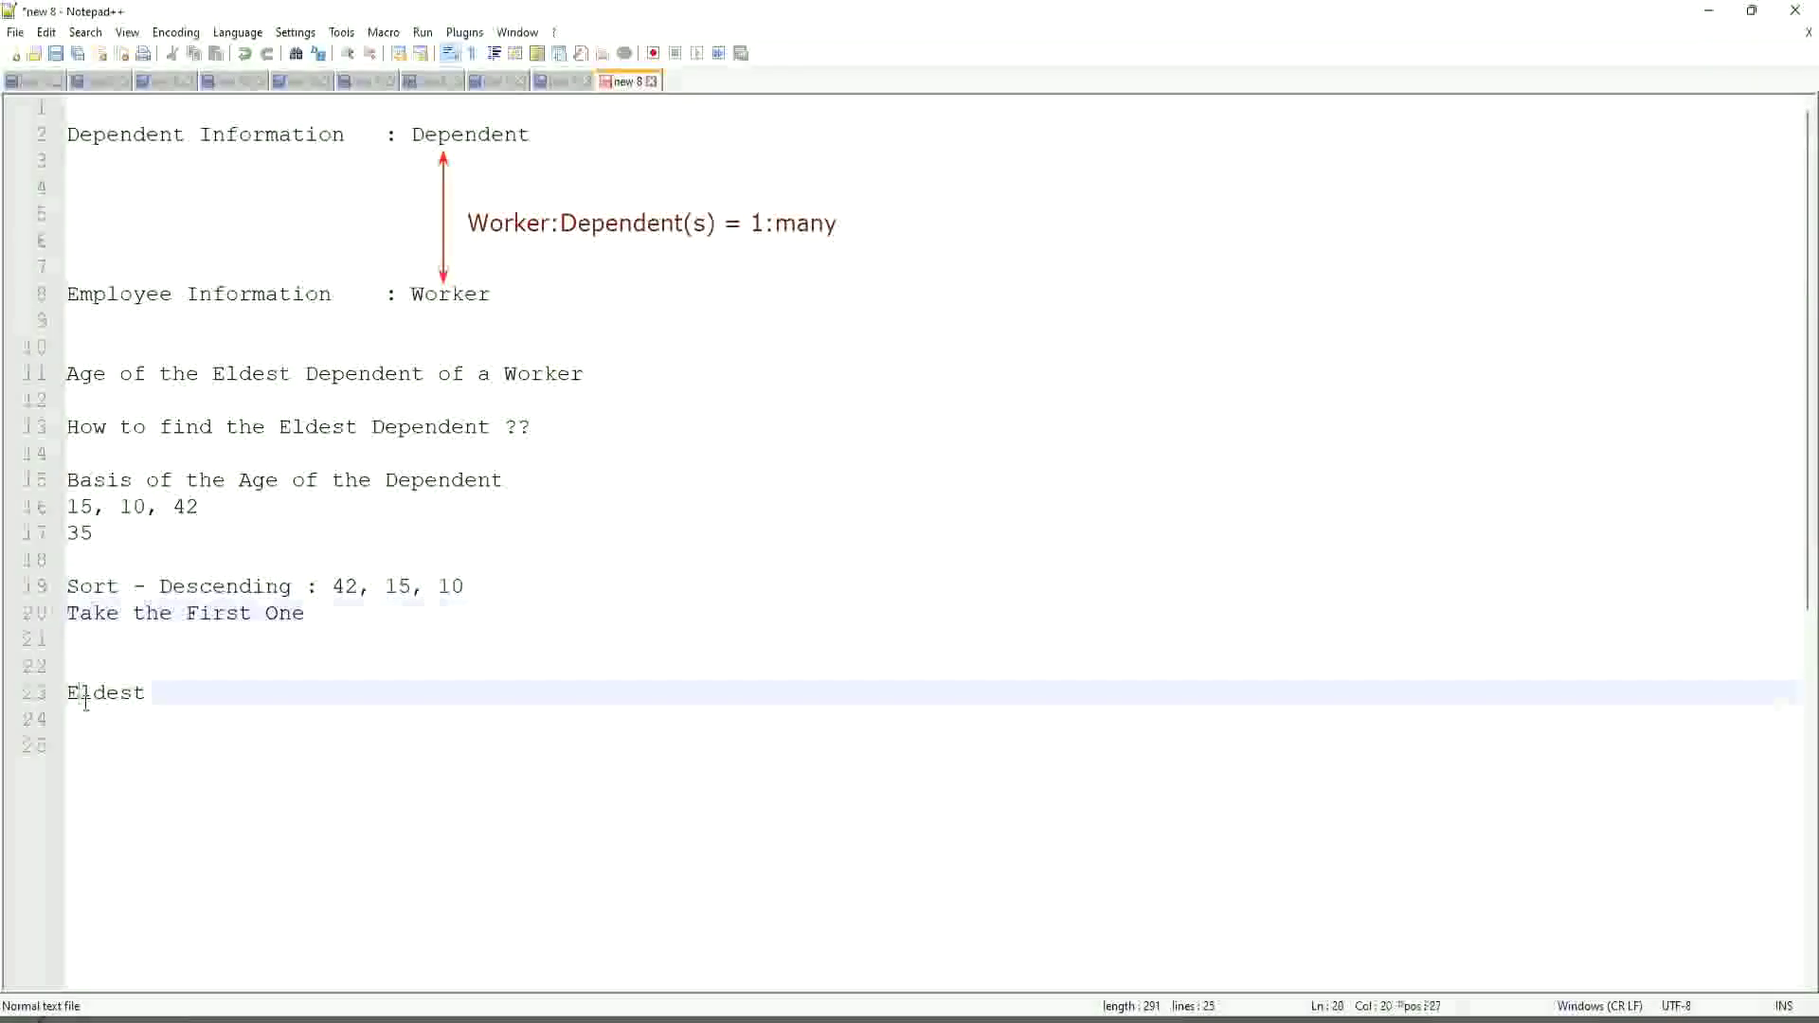
{"action": "double_click", "coordinate": [86, 701]}
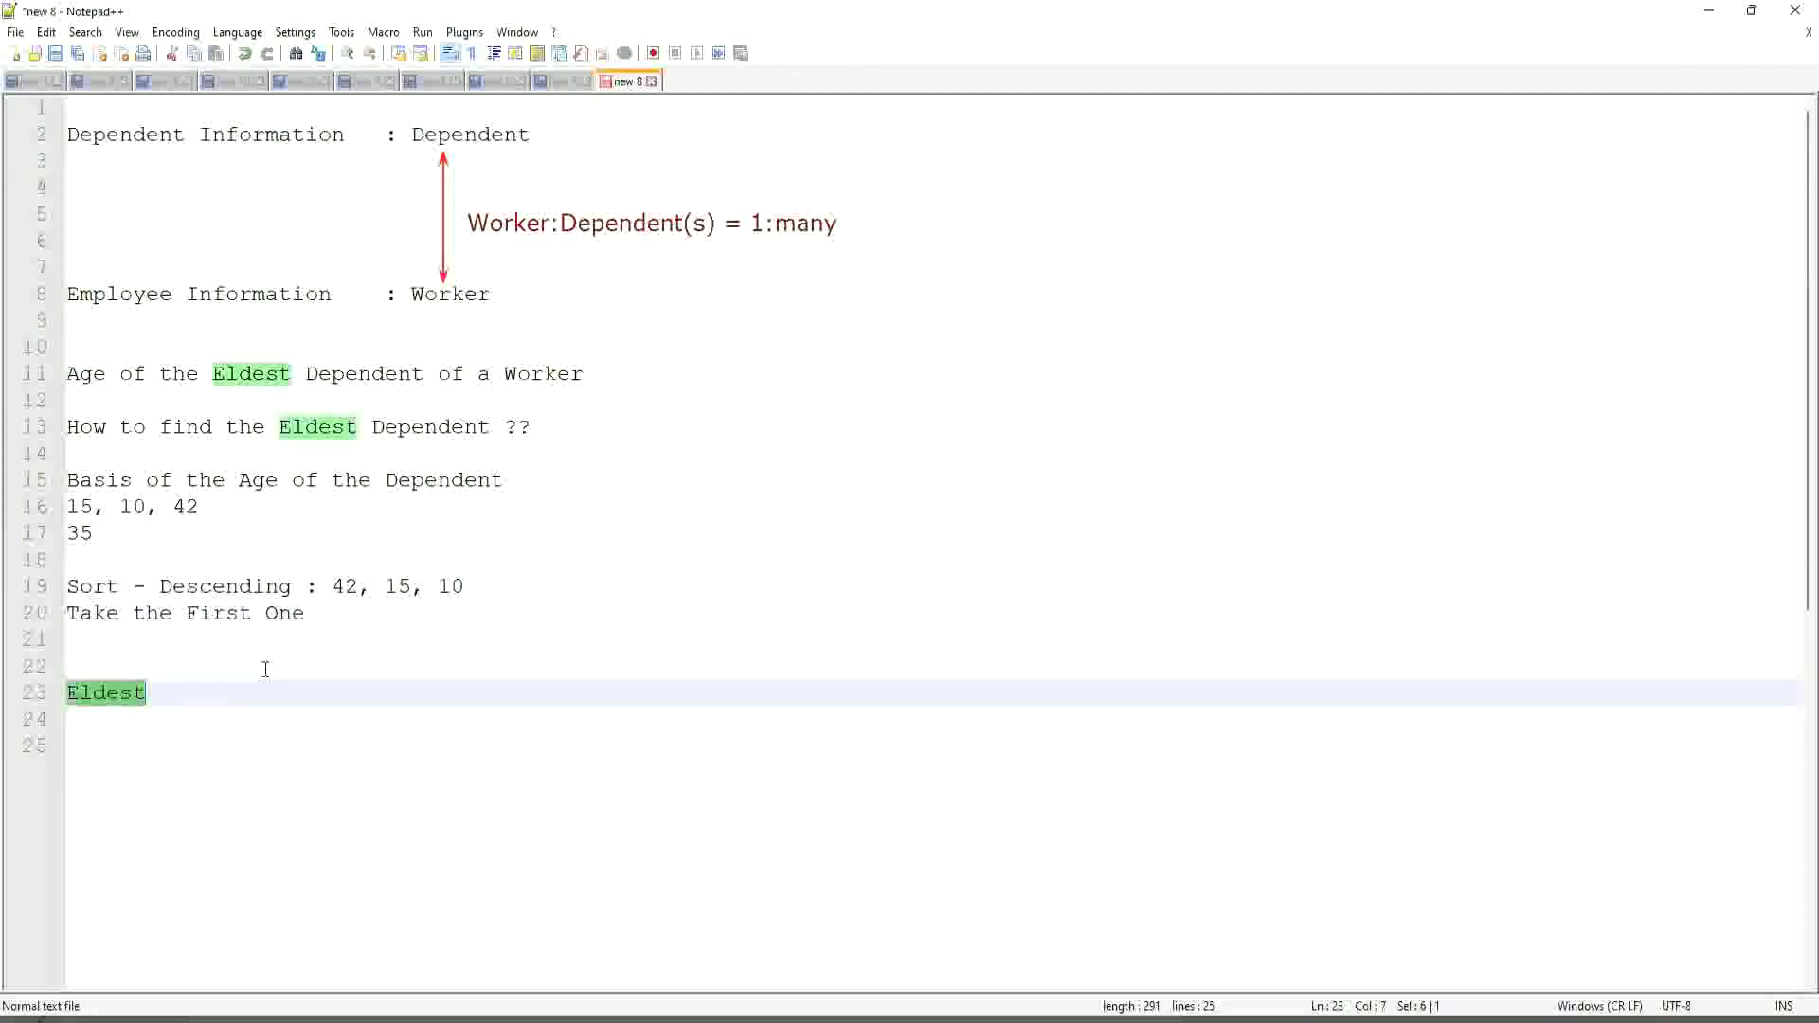
Append a duplicate 42 to the ages line and fix its spacing
{"action": "left_click", "coordinate": [216, 508]}
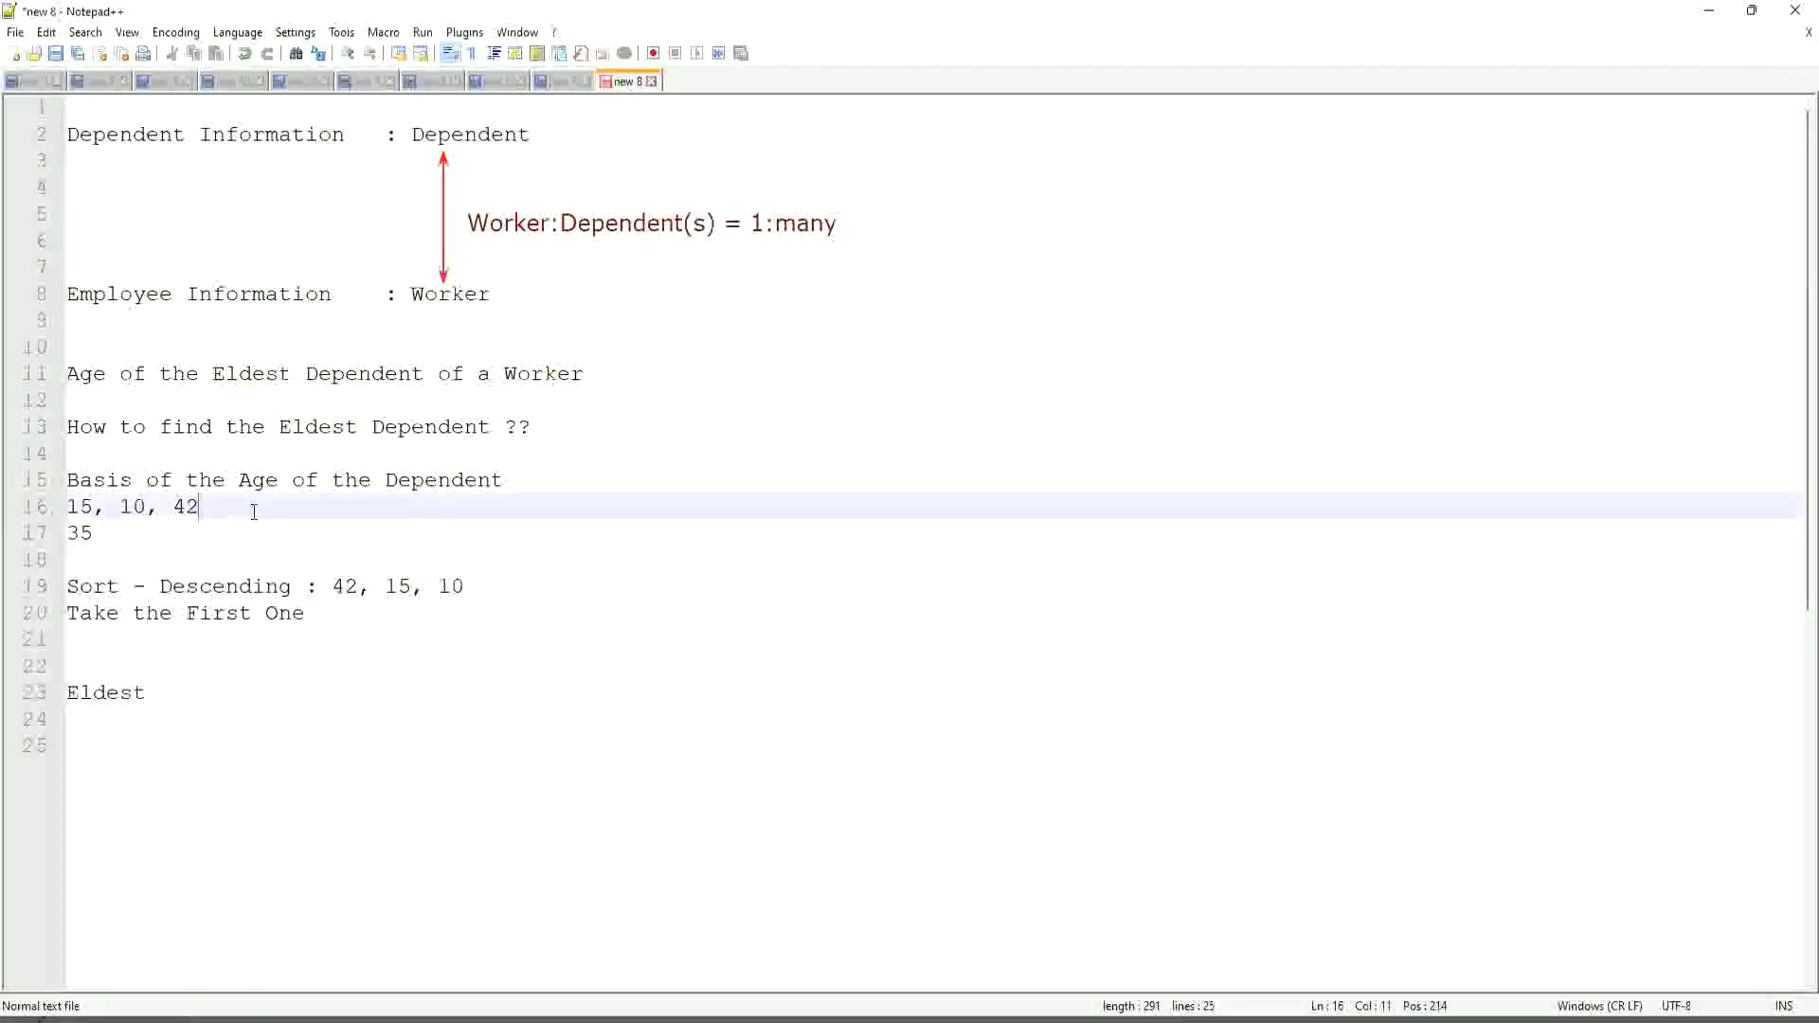
{"action": "type", "text": ", 45"}
{"action": "type", "text": ",63"}
{"action": "key", "text": "Left"}
{"action": "key", "text": "Left"}
{"action": "key", "text": "Left"}
{"action": "key", "text": "shift+Right"}
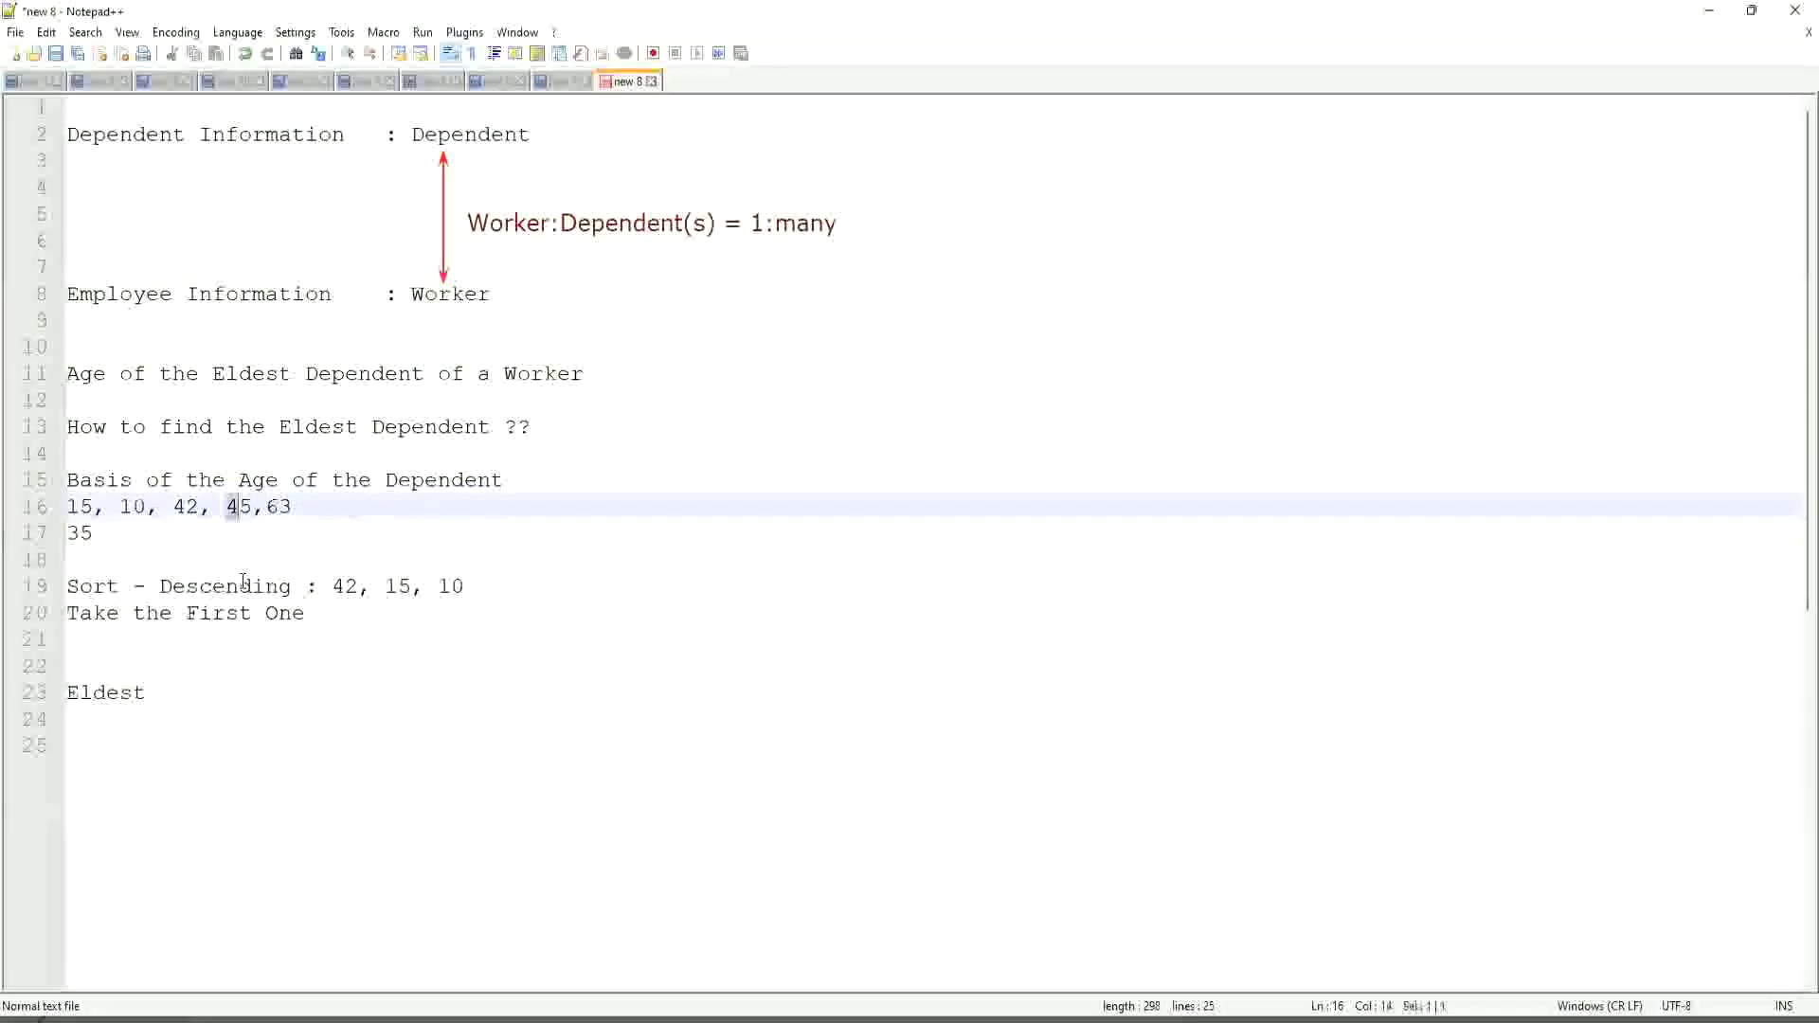
{"action": "key", "text": "shift+Right"}
{"action": "type", "text": "42"}
{"action": "key", "text": "Left"}
{"action": "key", "text": "Left"}
{"action": "key", "text": "BackSpace"}
{"action": "key", "text": "Right"}
{"action": "key", "text": "Right"}
{"action": "key", "text": "Right"}
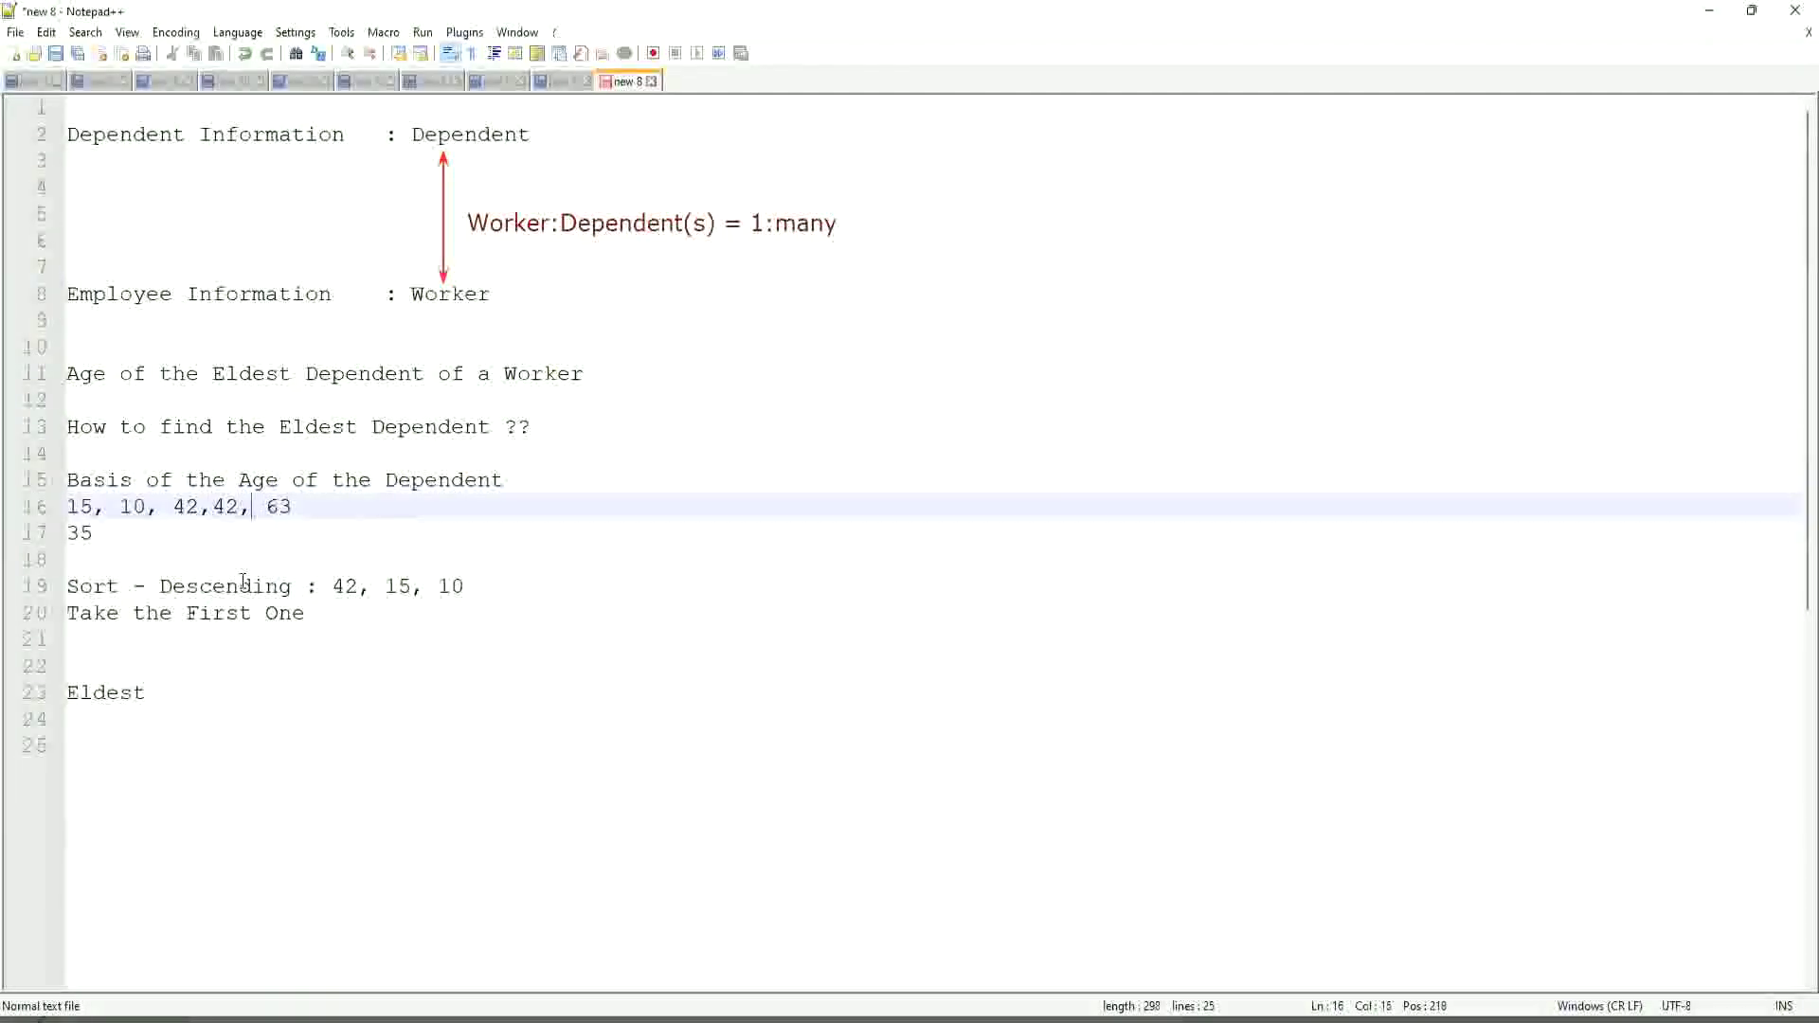
{"action": "key", "text": "Left"}
{"action": "key", "text": "Left"}
{"action": "key", "text": "Left"}
{"action": "key", "text": "Left"}
{"action": "key", "text": "Left"}
{"action": "key", "text": "Left"}
{"action": "key", "text": "Left"}
{"action": "key", "text": "Left"}
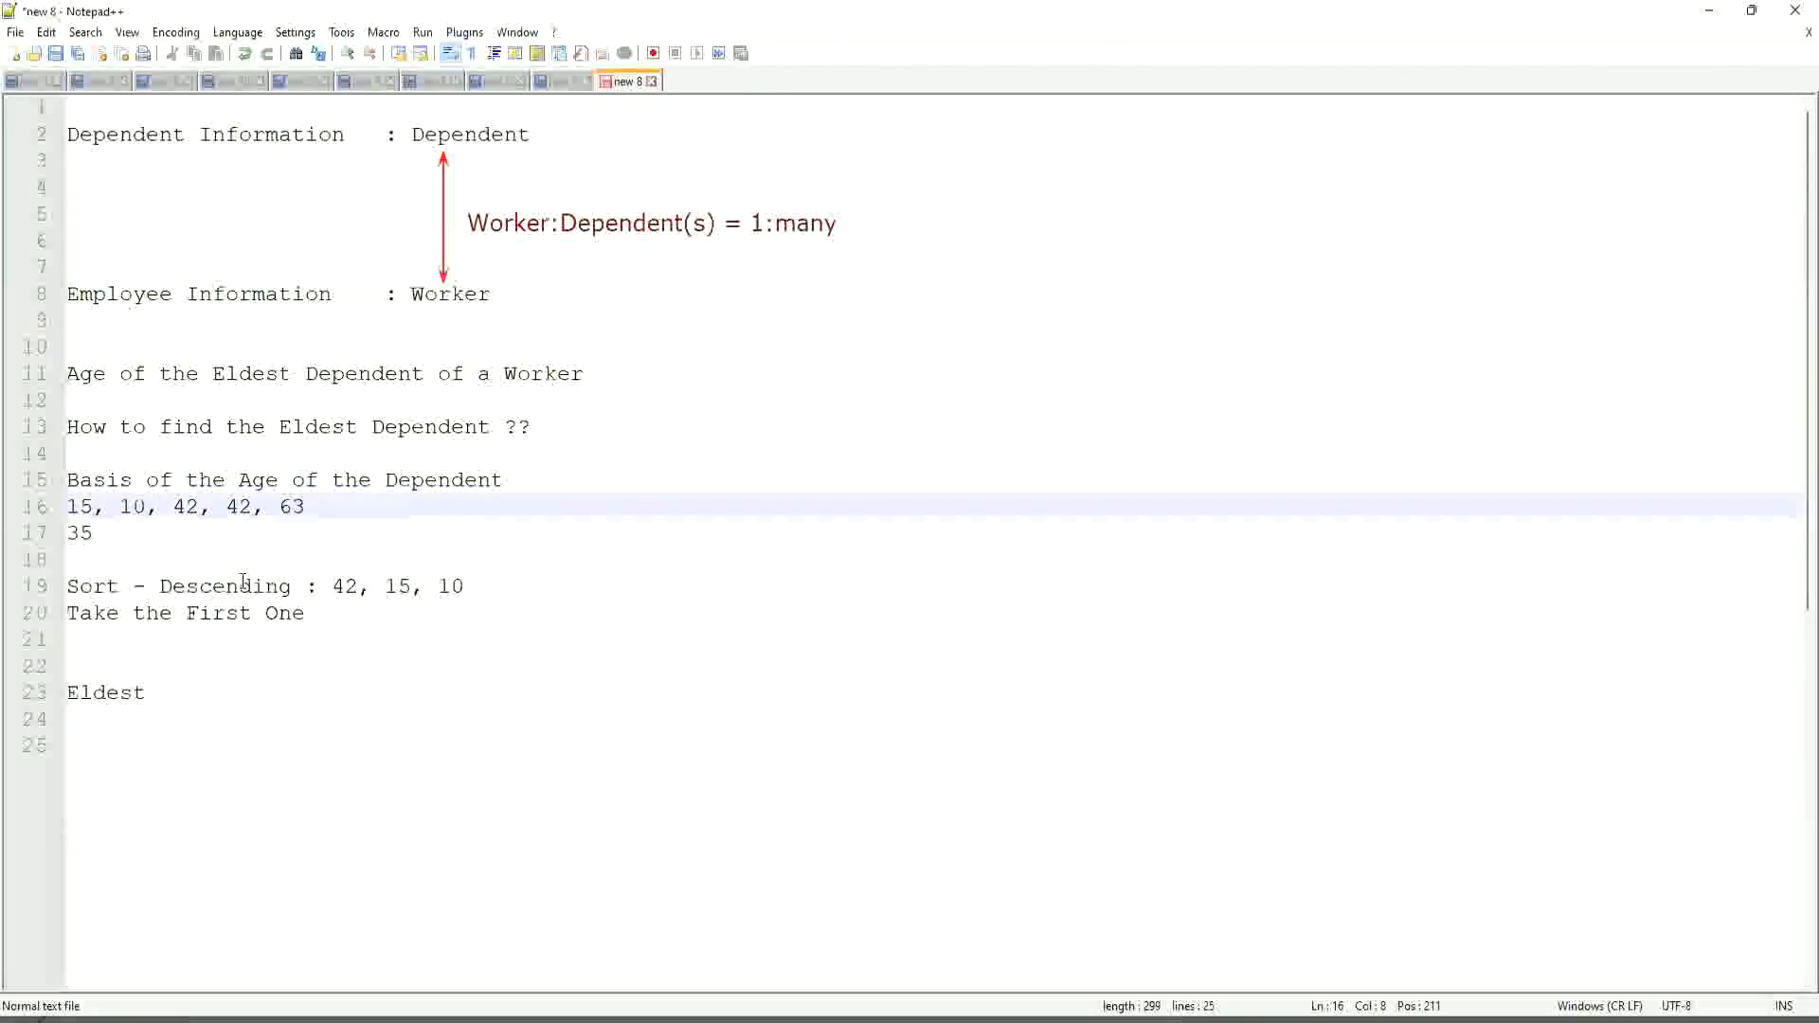
Delete the trailing 63 entry so the ages line reads '15, 10, 42, 42'
{"action": "key", "text": "Right"}
{"action": "key", "text": "Right"}
{"action": "key", "text": "Right"}
{"action": "key", "text": "Right"}
{"action": "key", "text": "Right"}
{"action": "key", "text": "Right"}
{"action": "key", "text": "Right"}
{"action": "key", "text": "Right"}
{"action": "key", "text": "shift+Right"}
{"action": "key", "text": "shift+Right"}
{"action": "key", "text": "shift+Right"}
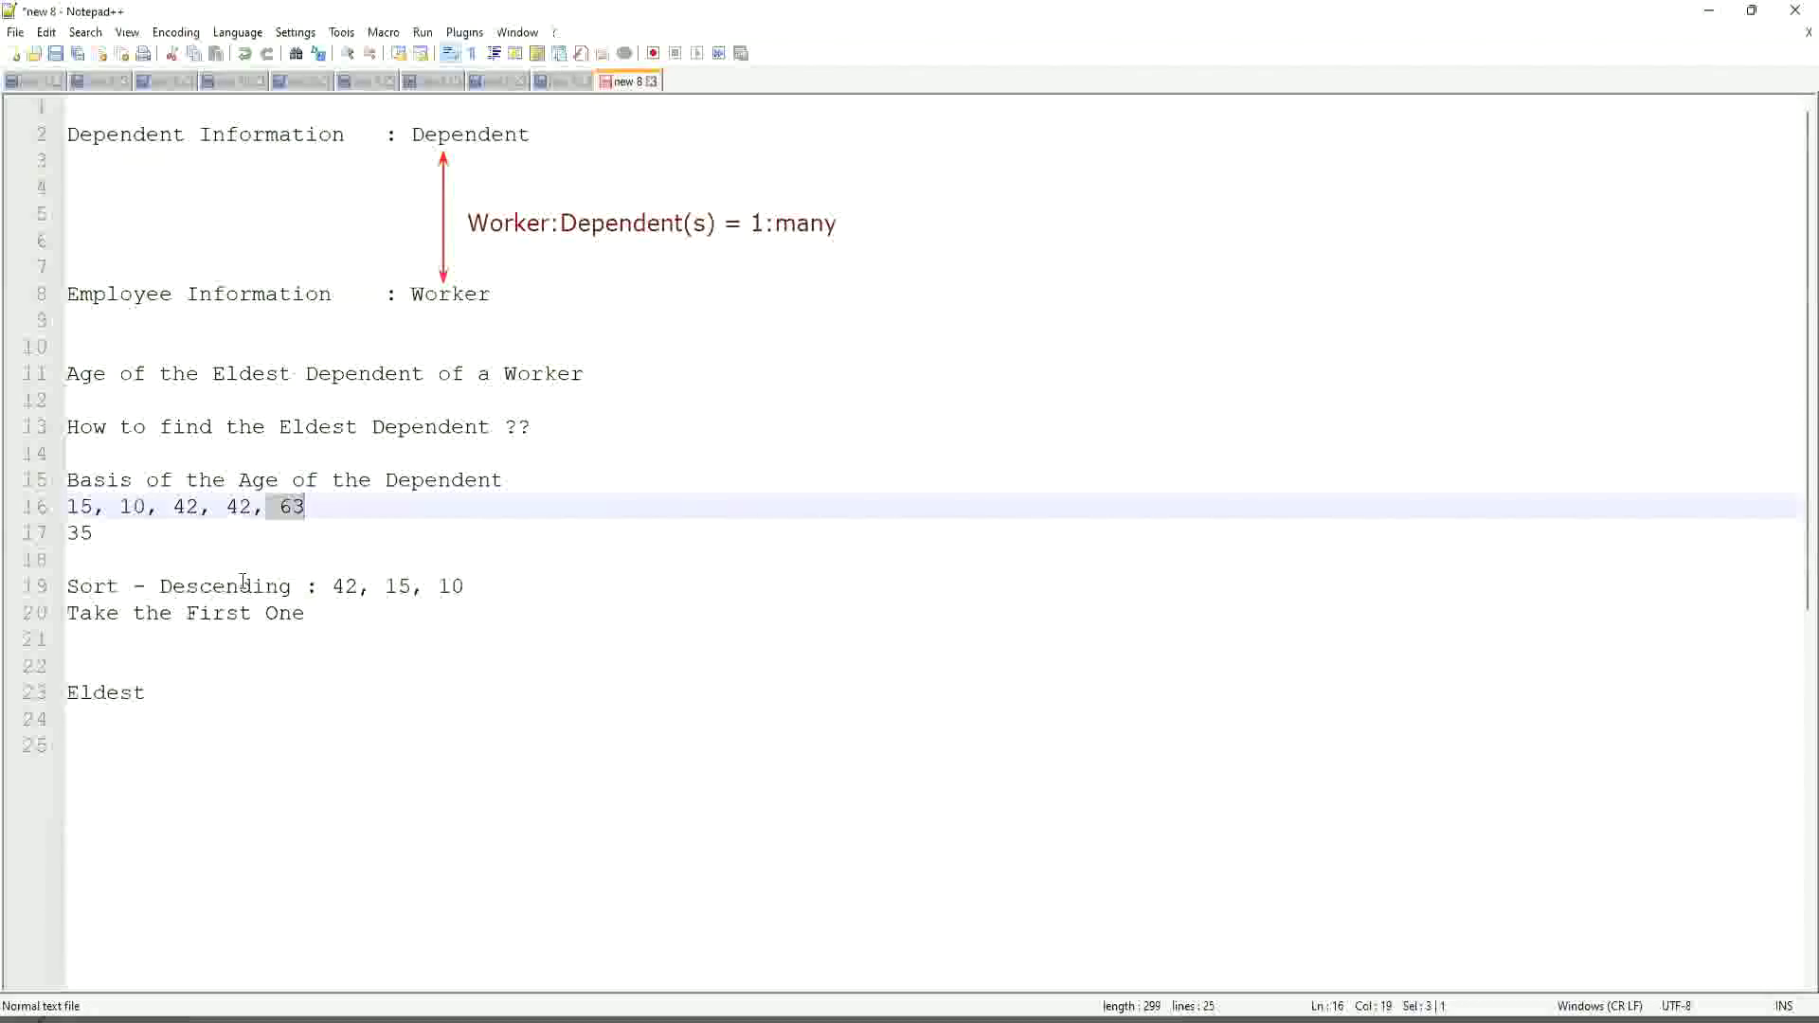
{"action": "key", "text": "BackSpace"}
{"action": "key", "text": "BackSpace"}
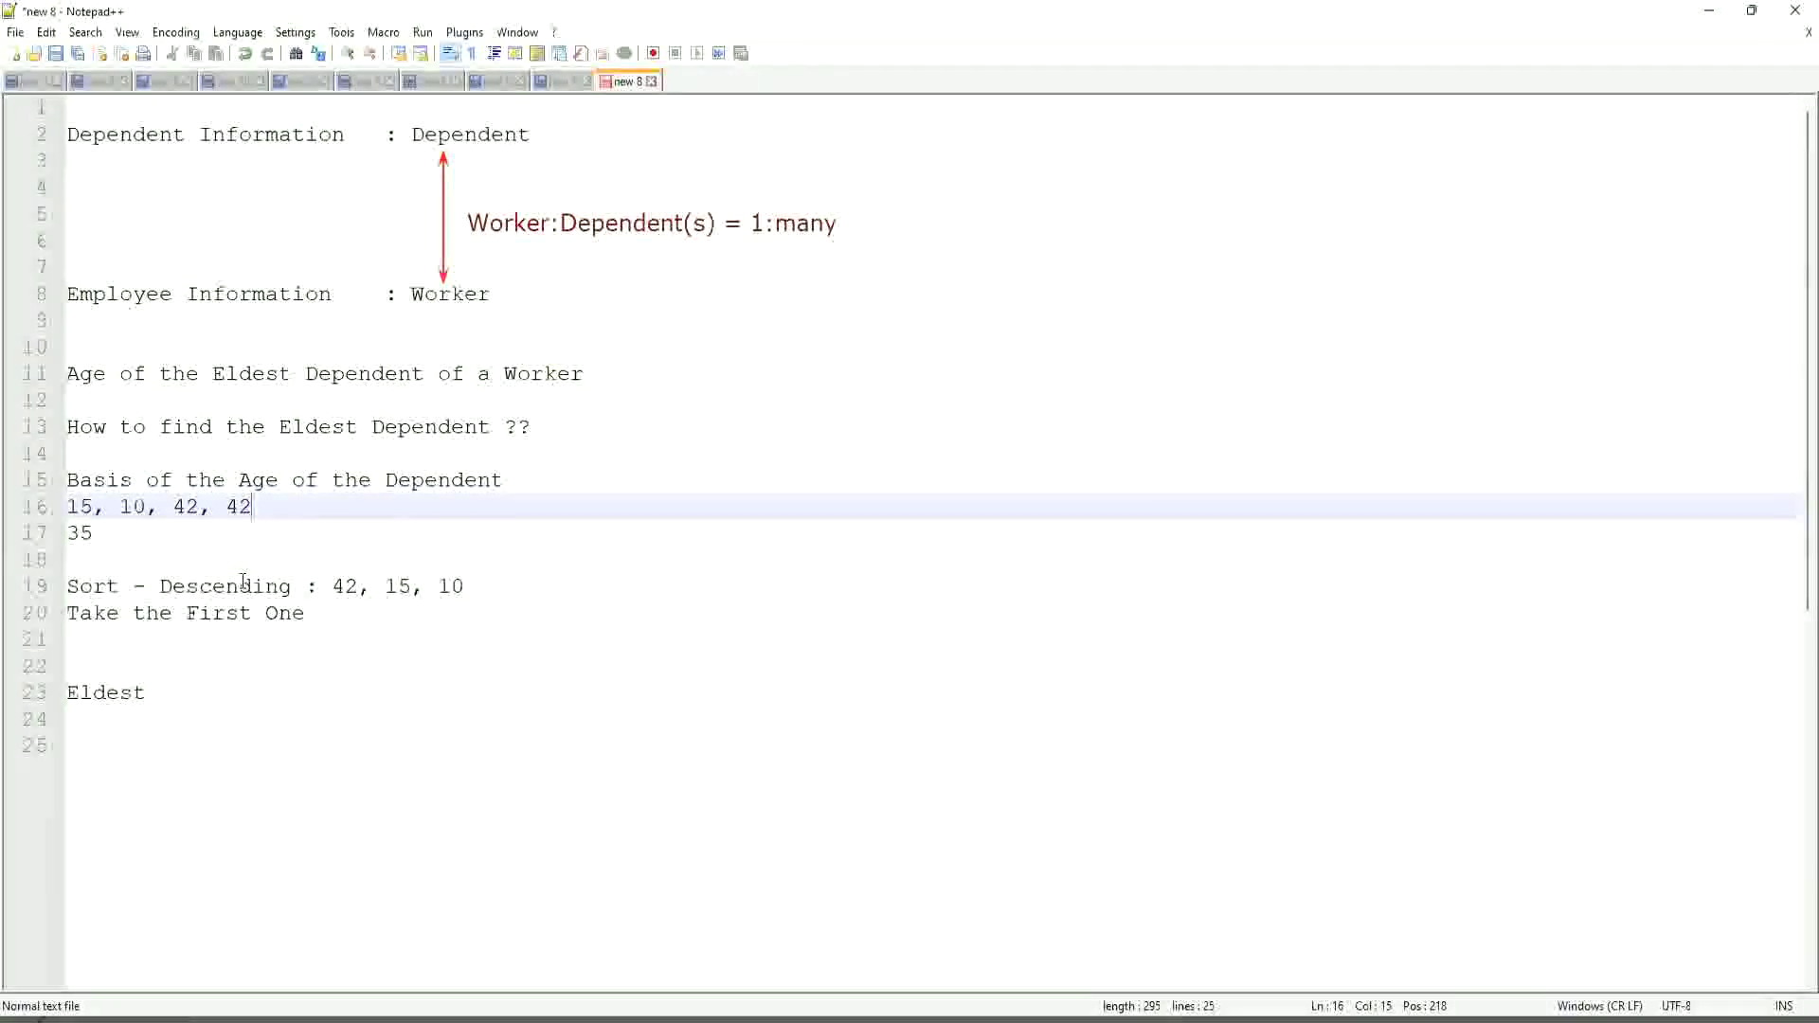
{"action": "key", "text": "BackSpace"}
{"action": "type", "text": "3, 75, 82"}
{"action": "left_click_drag", "start_coordinate": [373, 506], "coordinate": [31, 515]}
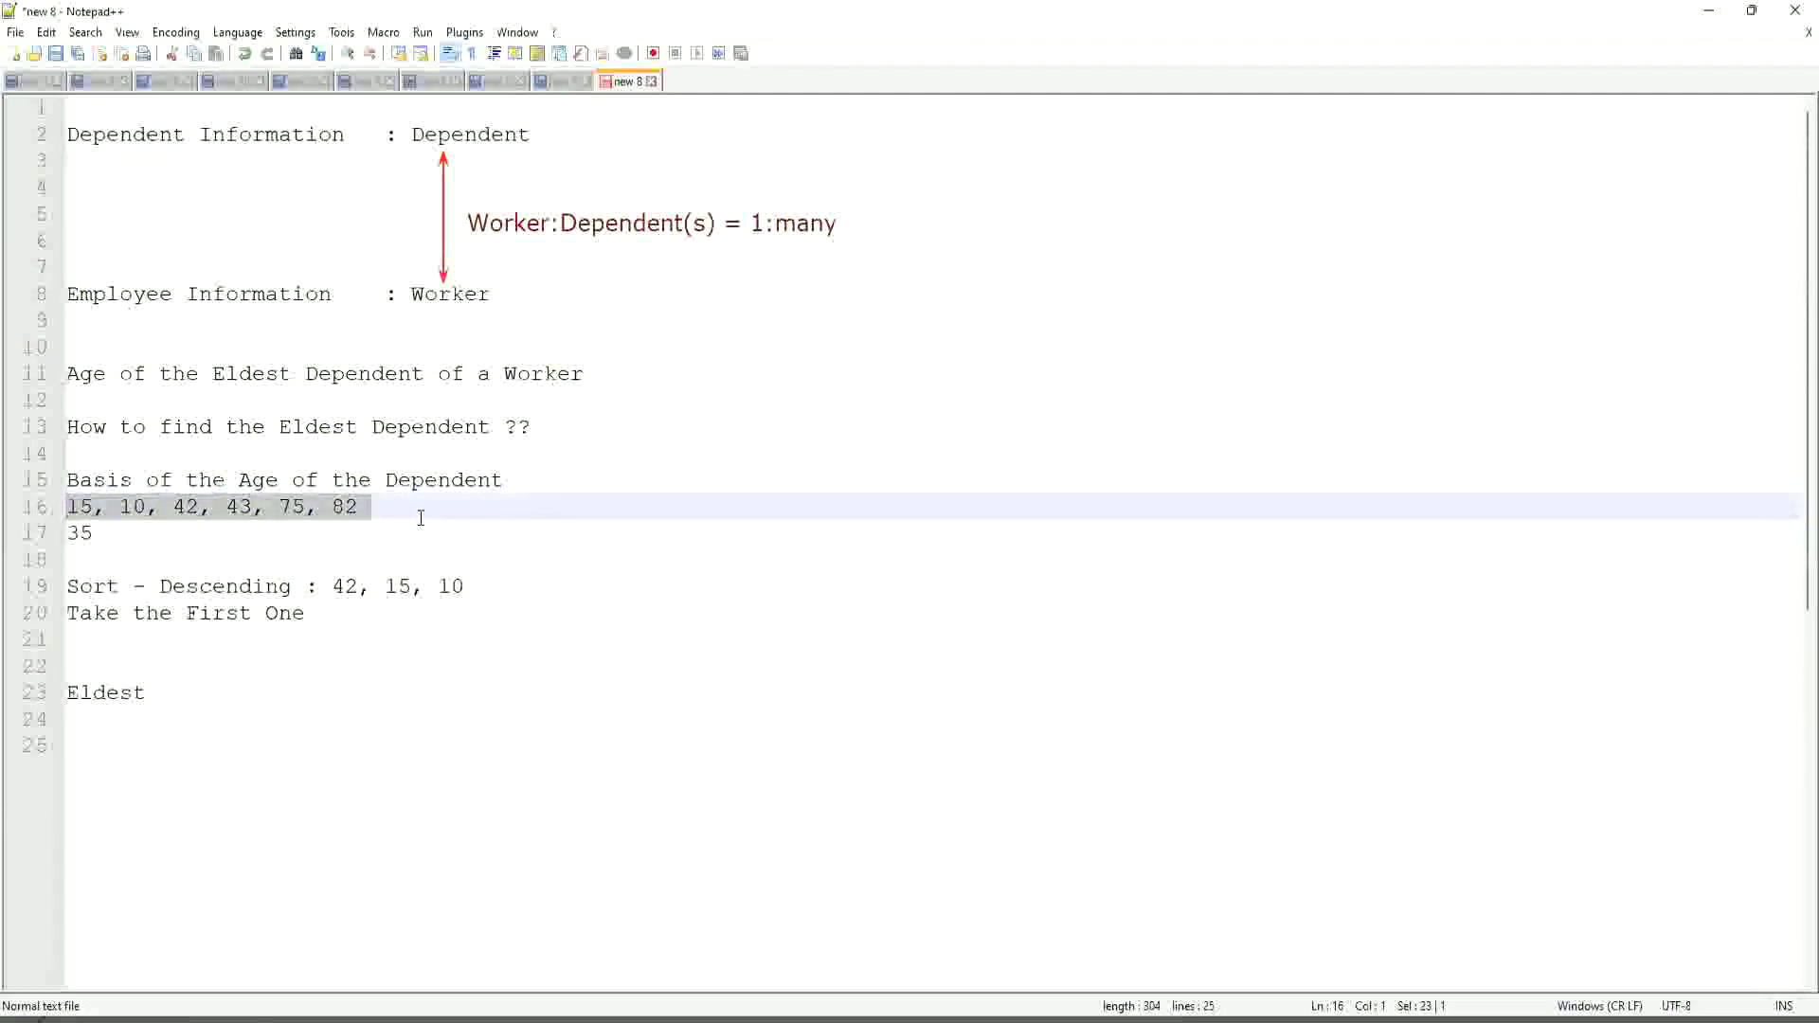
{"action": "left_click", "coordinate": [147, 588]}
{"action": "left_click", "coordinate": [171, 558]}
{"action": "left_click", "coordinate": [213, 587]}
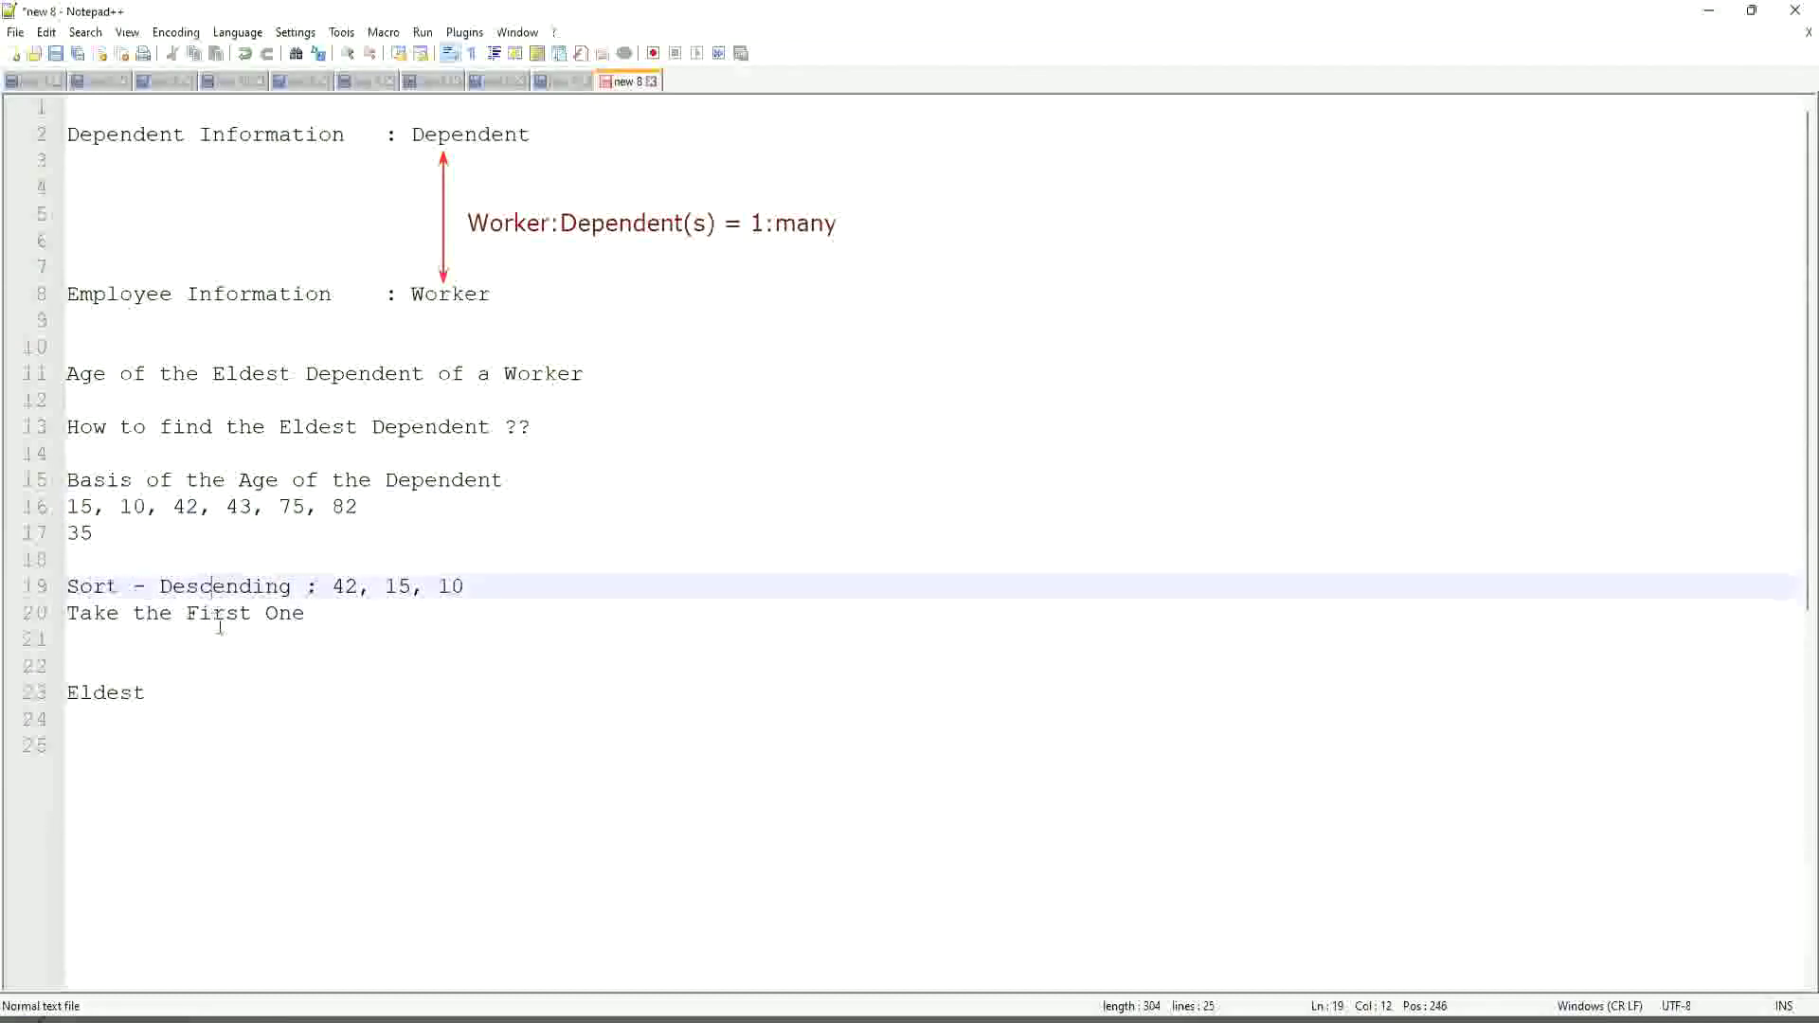
{"action": "left_click", "coordinate": [223, 585]}
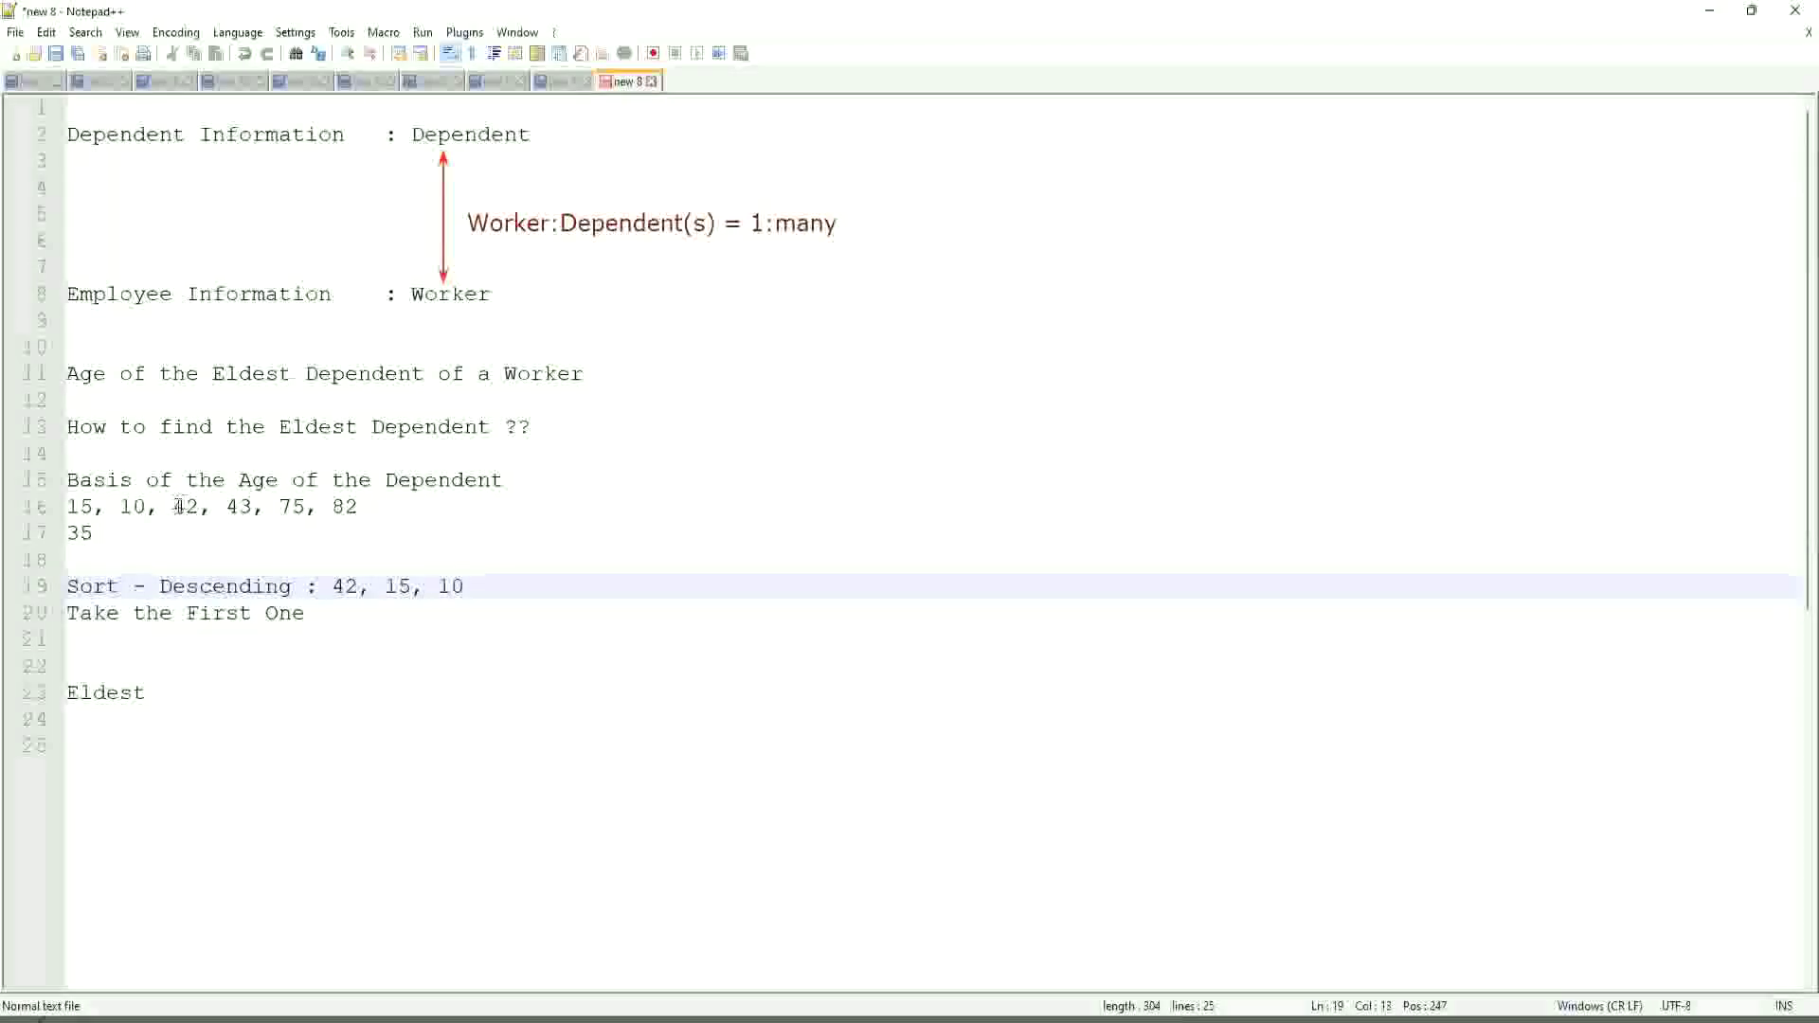
{"action": "left_click_drag", "start_coordinate": [173, 507], "coordinate": [253, 507]}
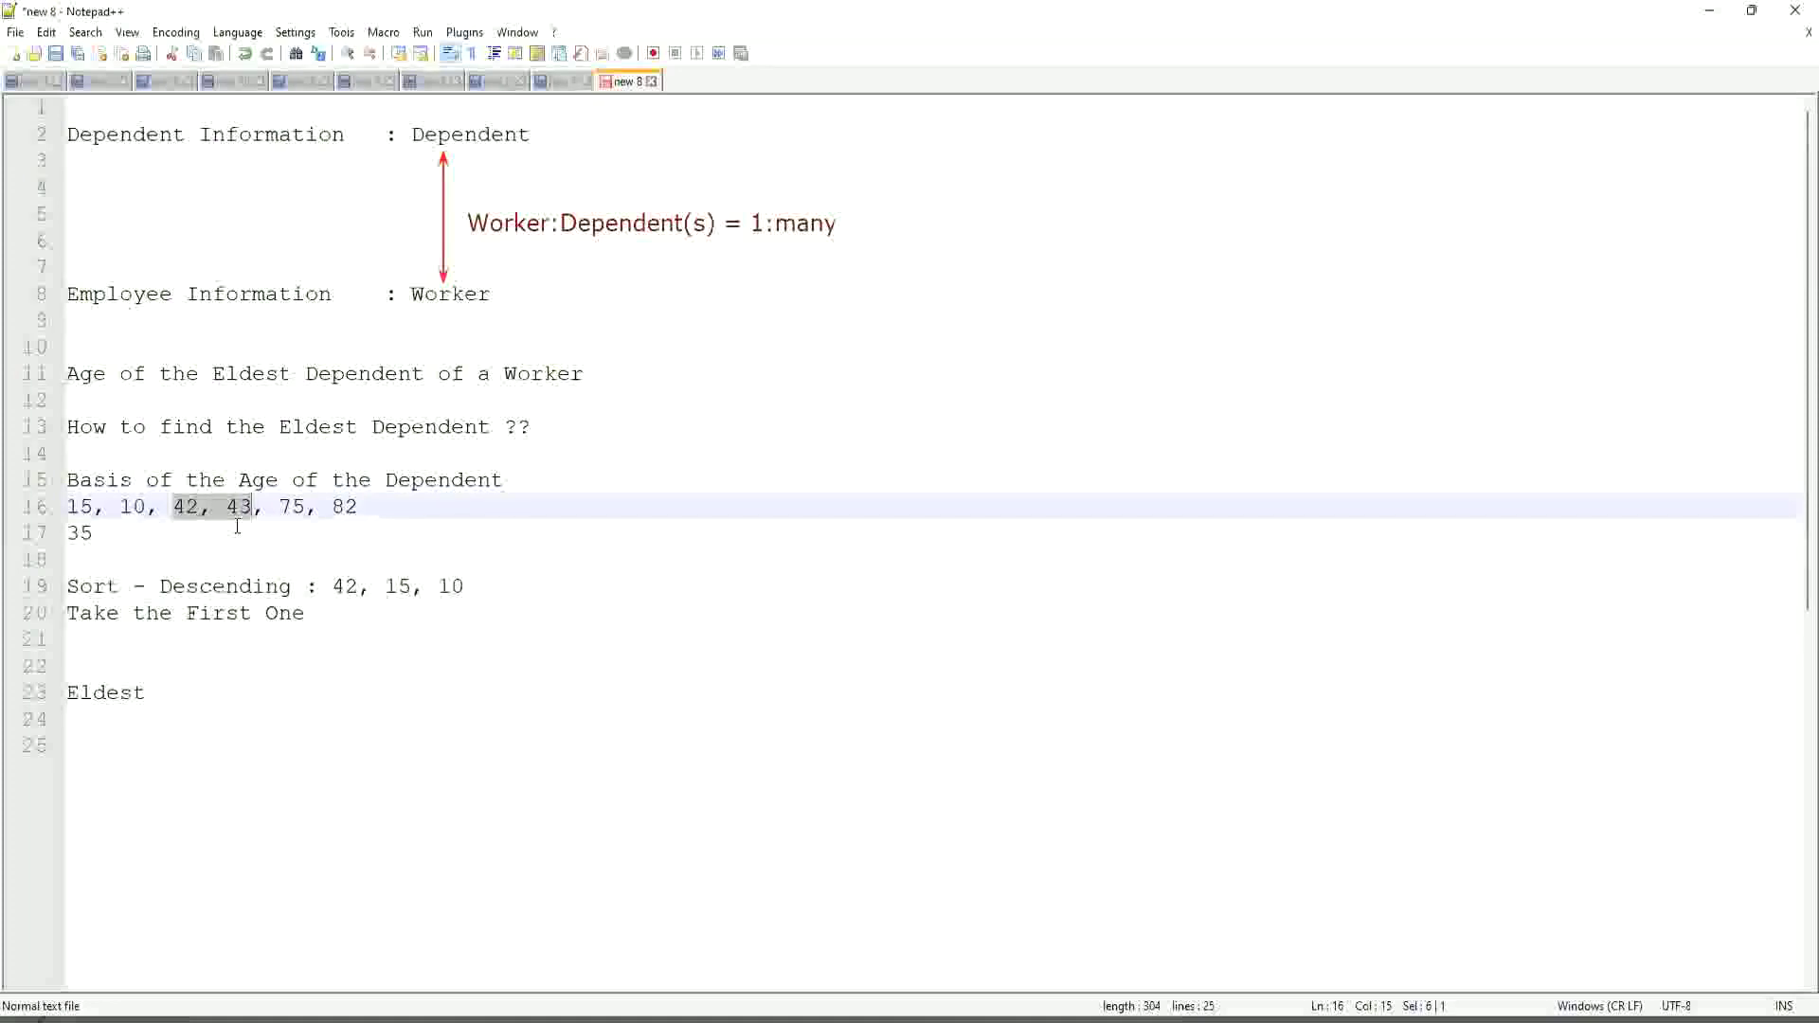
{"action": "left_click", "coordinate": [241, 514]}
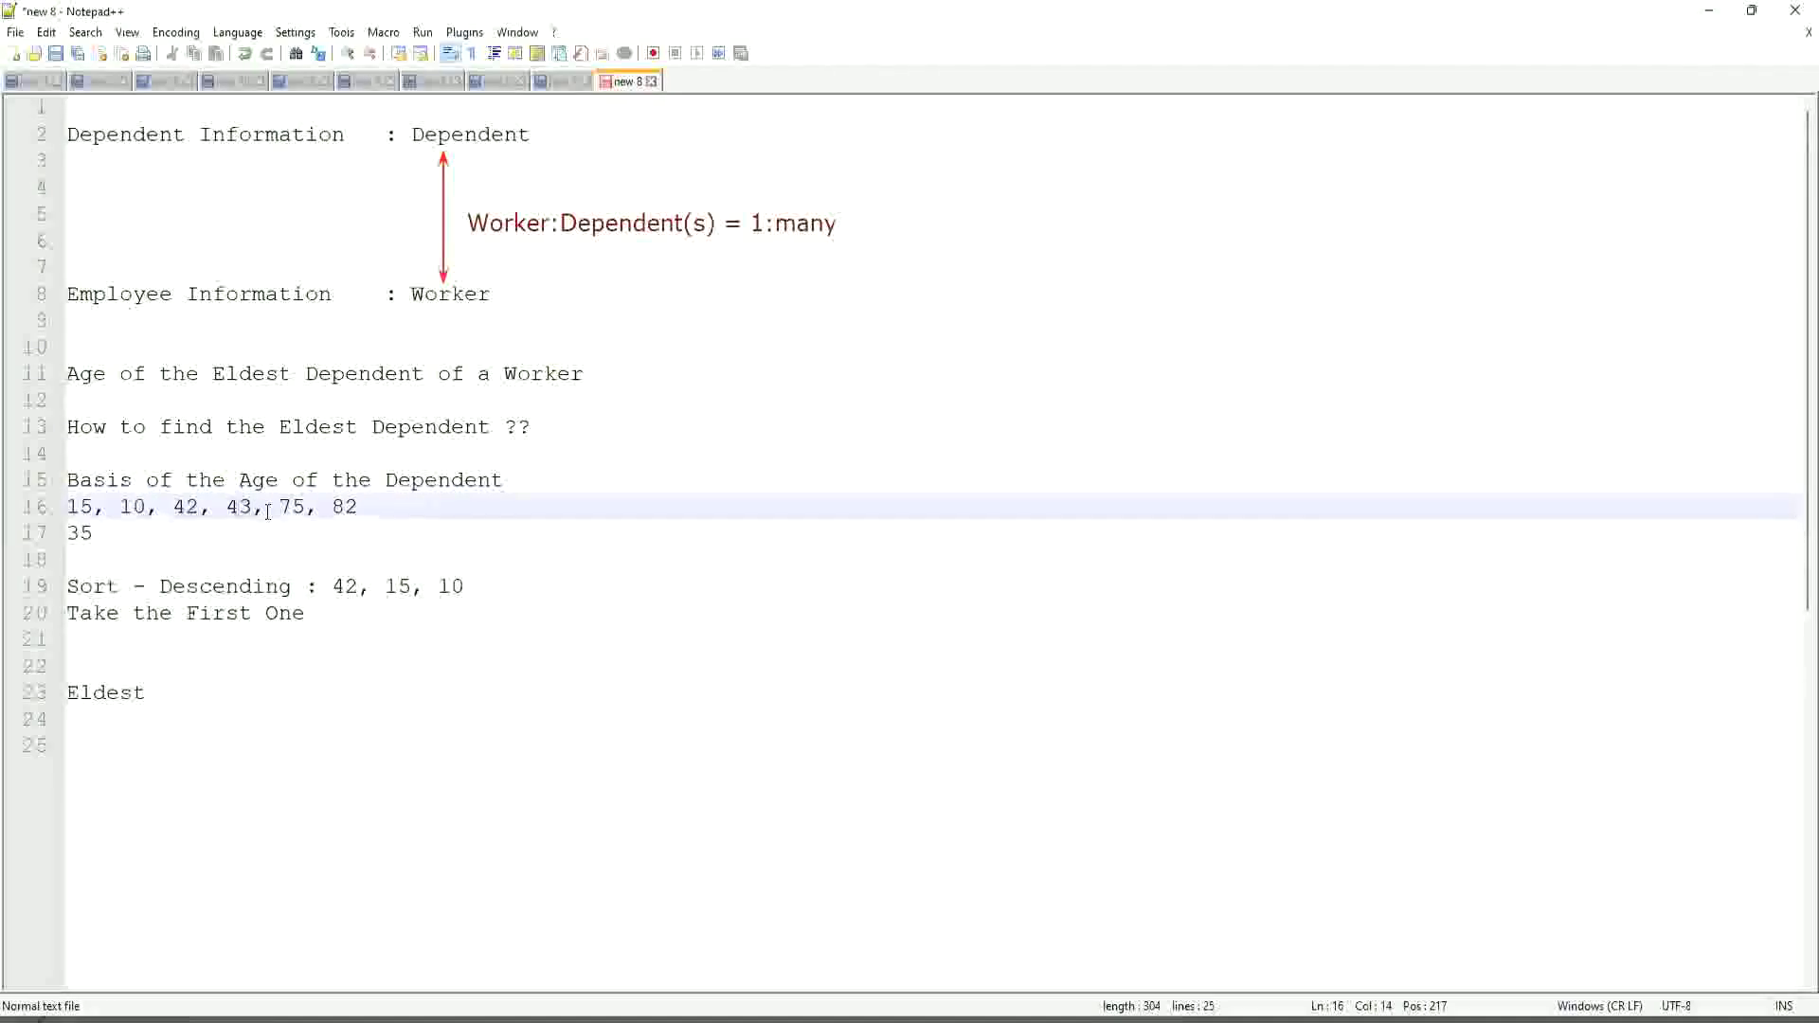
{"action": "left_click", "coordinate": [189, 512]}
{"action": "left_click_drag", "start_coordinate": [66, 508], "coordinate": [404, 507]}
{"action": "left_click", "coordinate": [404, 508]}
{"action": "left_click", "coordinate": [350, 508]}
{"action": "left_click", "coordinate": [212, 506]}
{"action": "left_click", "coordinate": [193, 587]}
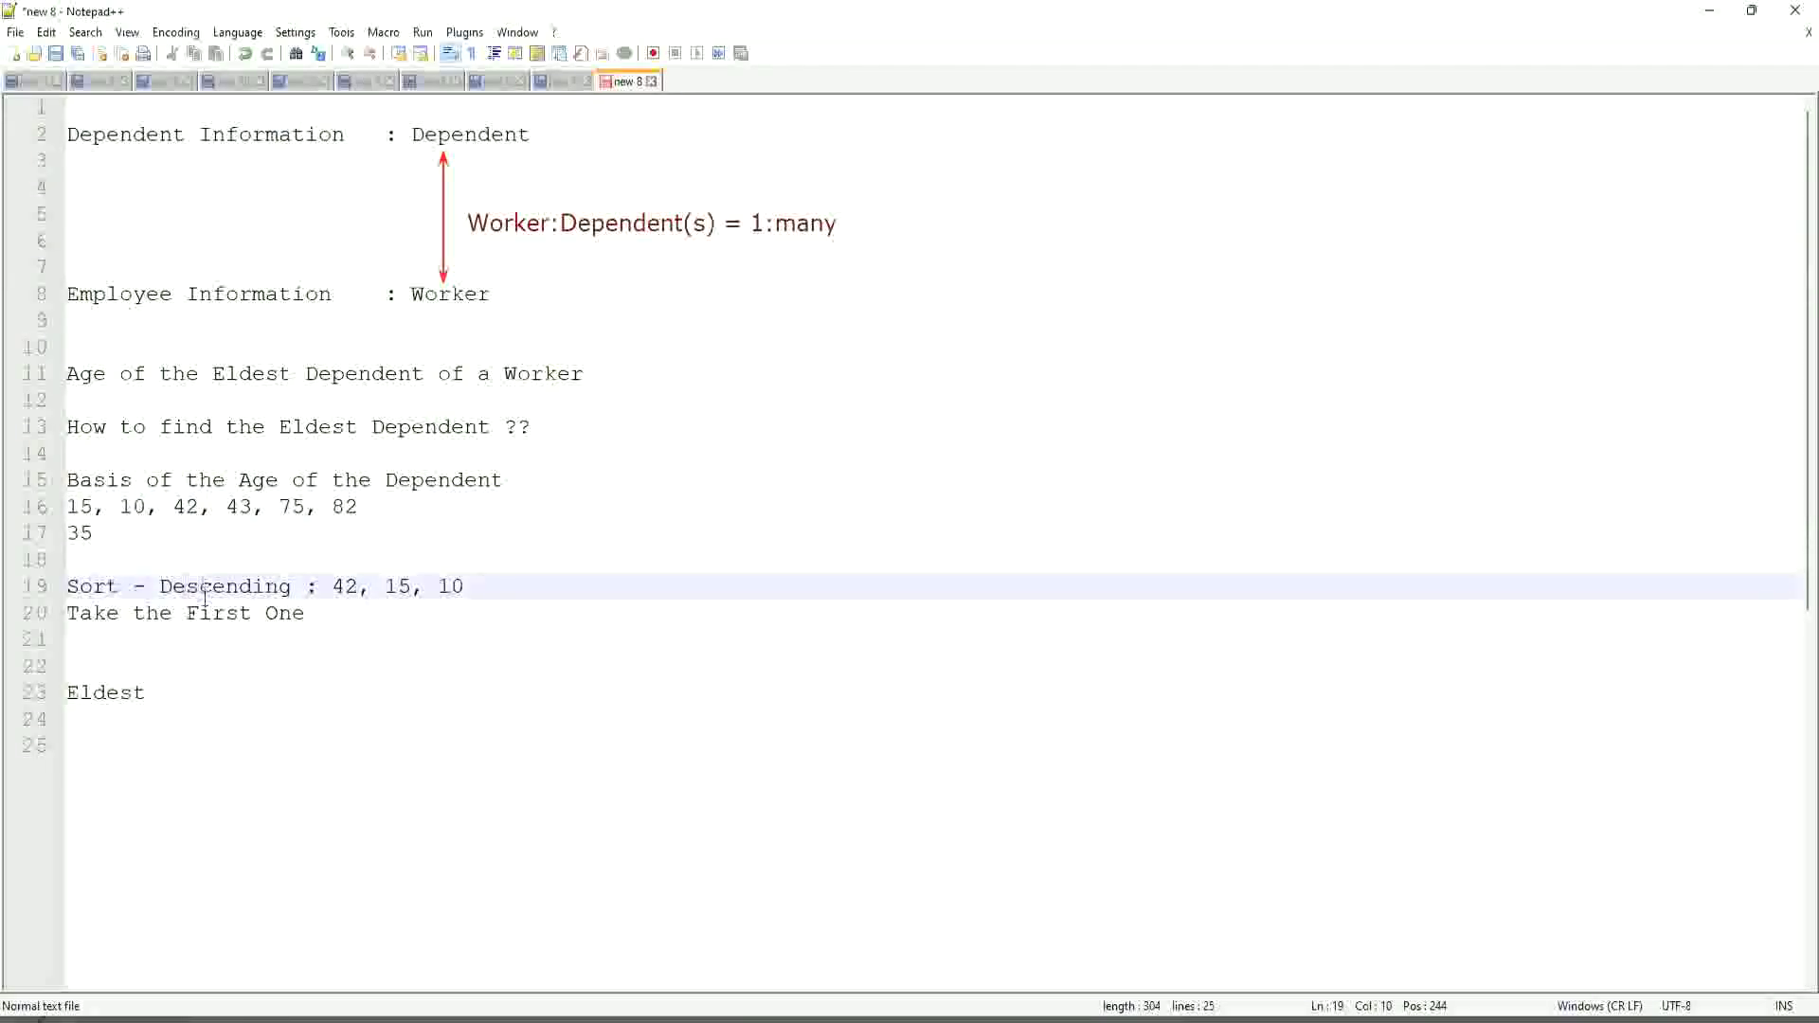
{"action": "left_click", "coordinate": [199, 612]}
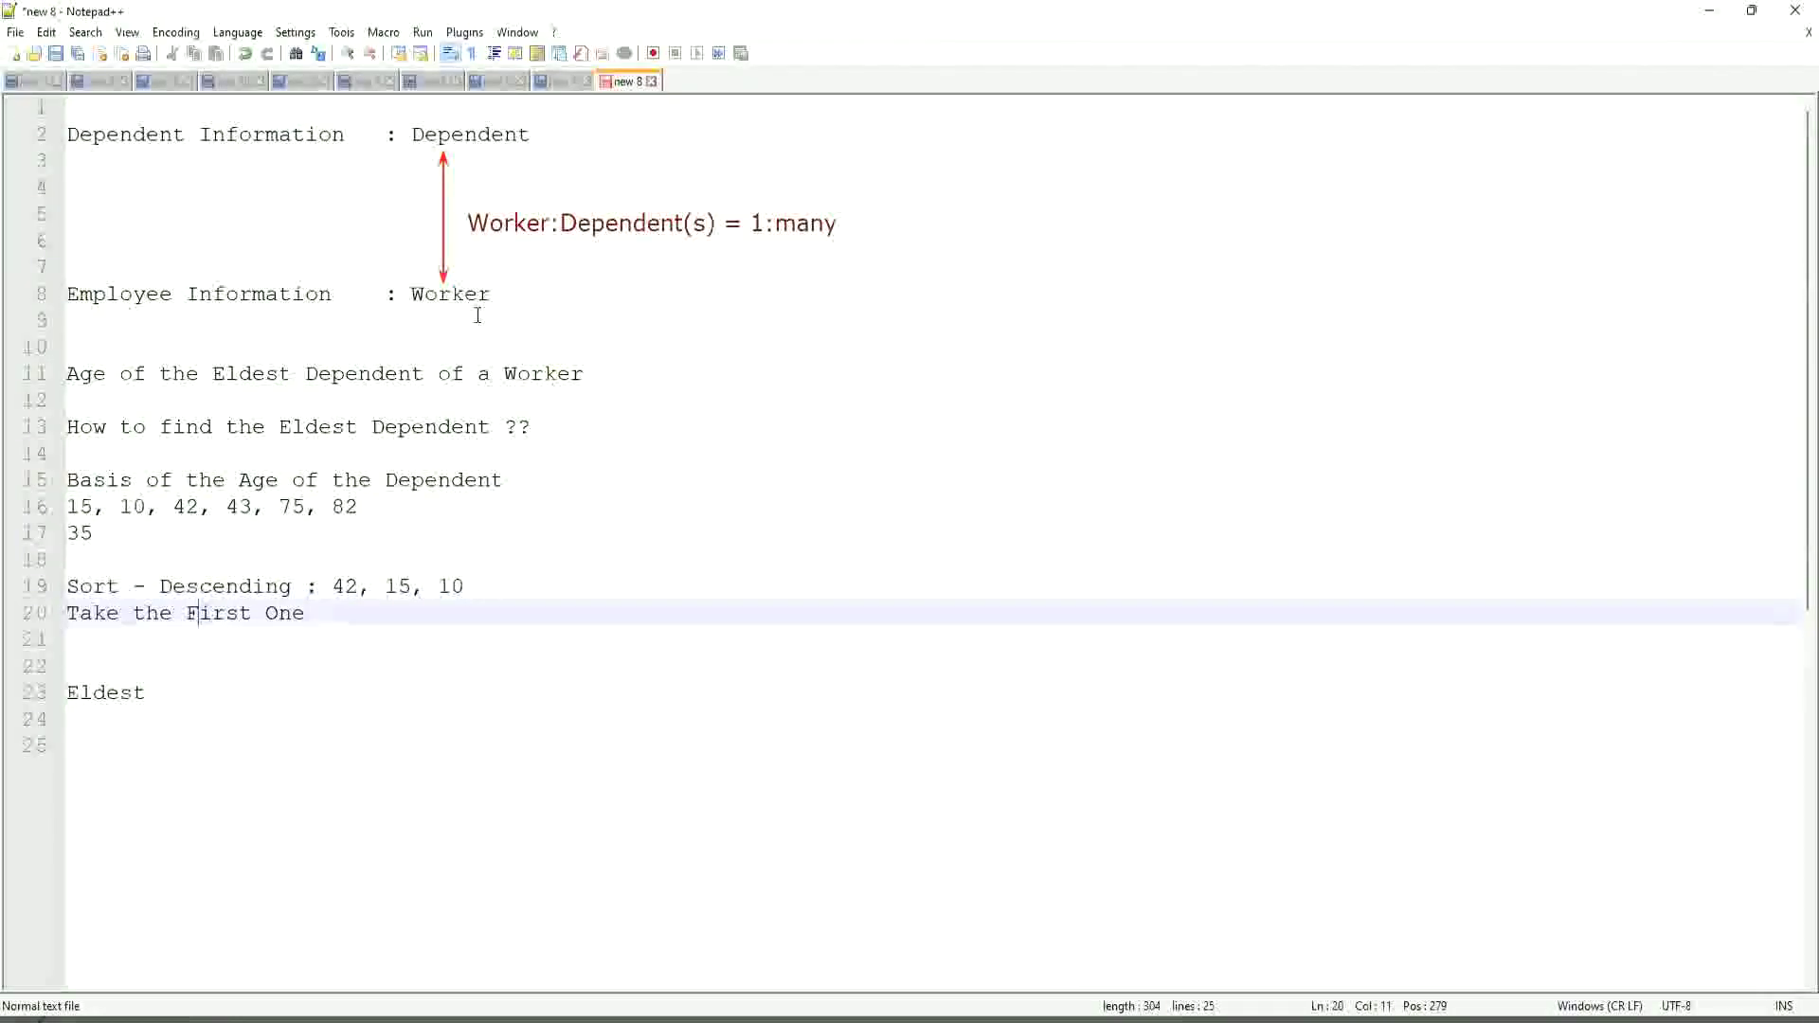
{"action": "double_click", "coordinate": [429, 293]}
{"action": "left_click", "coordinate": [470, 133]}
{"action": "double_click", "coordinate": [469, 134]}
{"action": "left_click", "coordinate": [497, 294]}
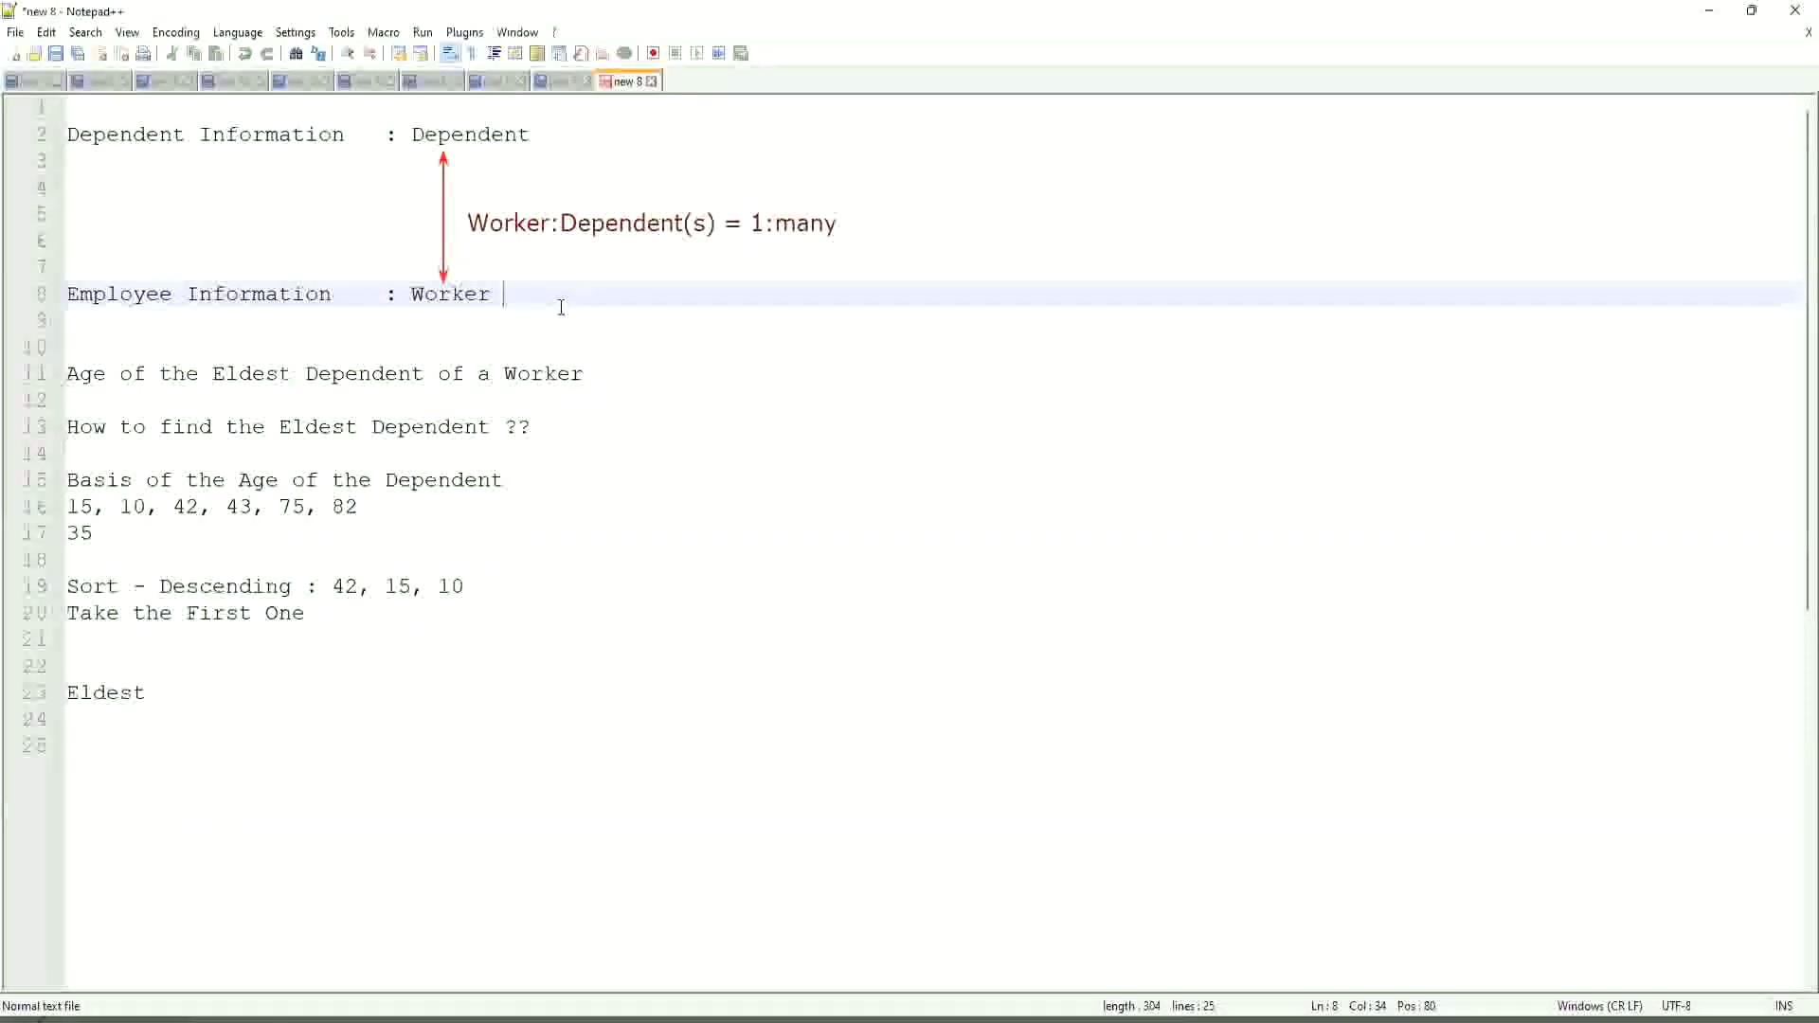
Add the line 'Extract Single Instance (ESI) / Lookup Related Value (LRV)' on line 26 below Eldest
{"action": "left_click", "coordinate": [203, 696]}
{"action": "key", "text": "Return"}
{"action": "key", "text": "Return"}
{"action": "key", "text": "Return"}
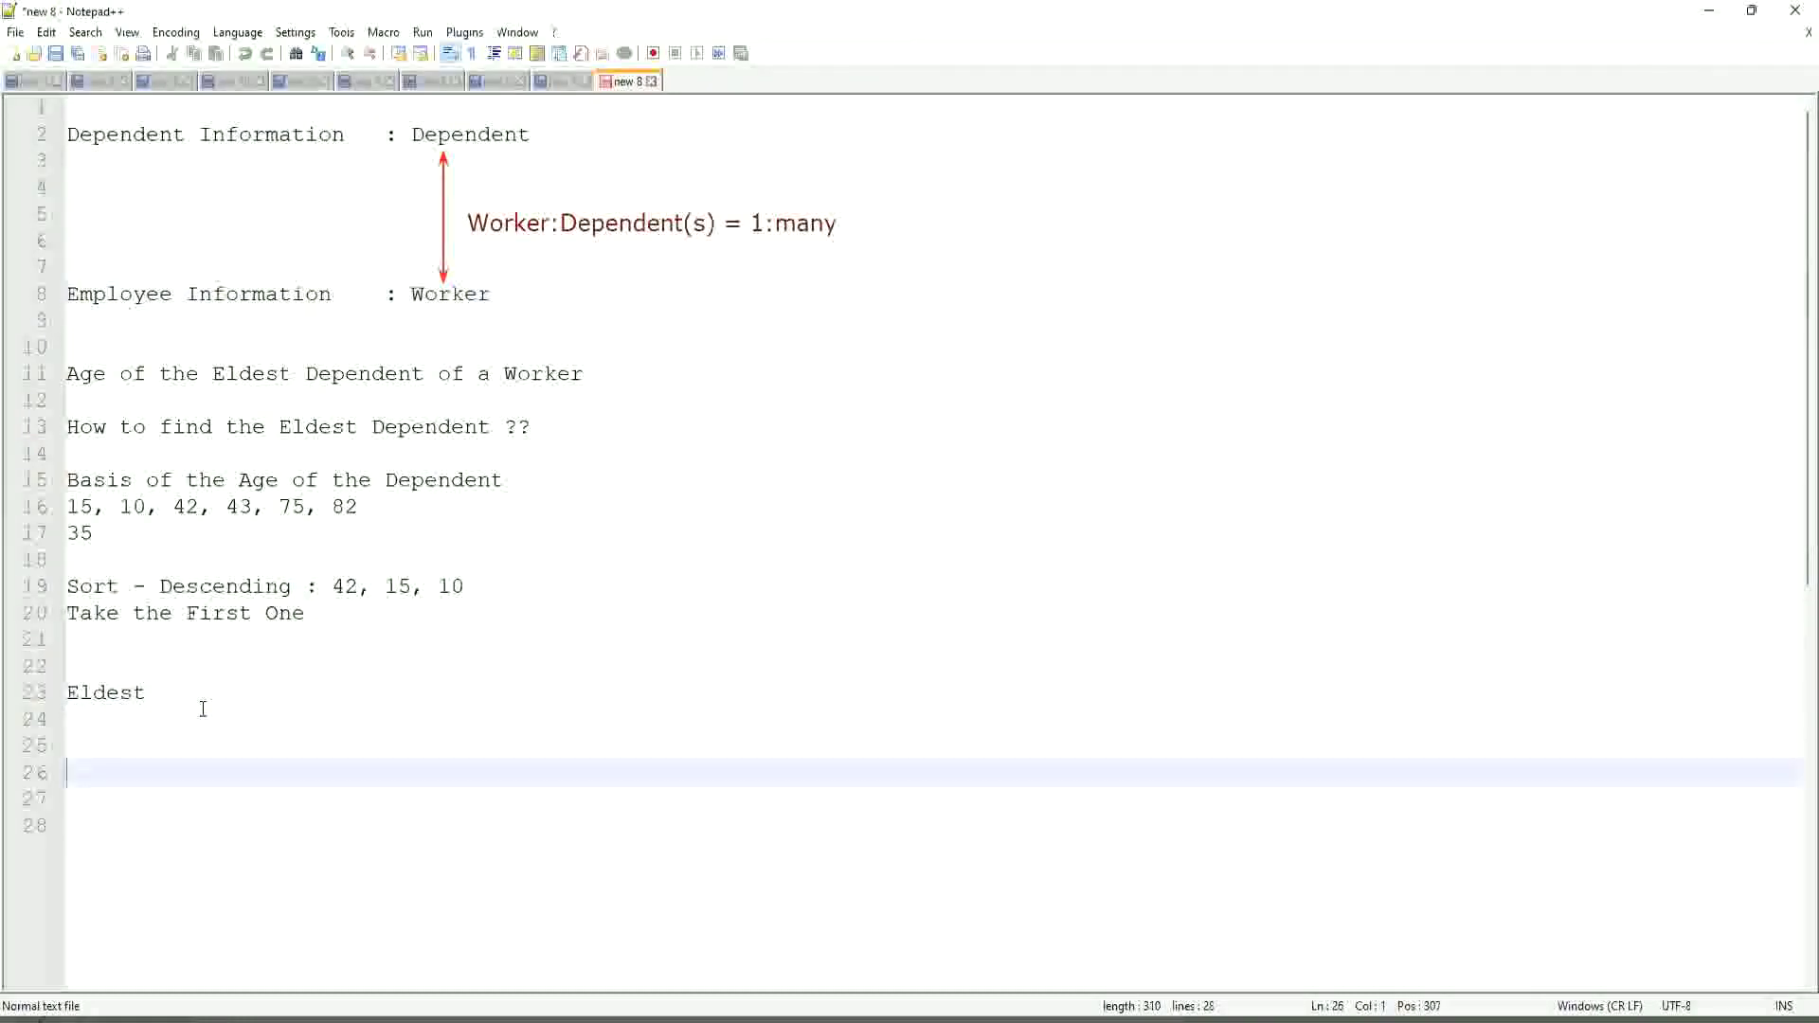
{"action": "type", "text": "Extract Single Instance "}
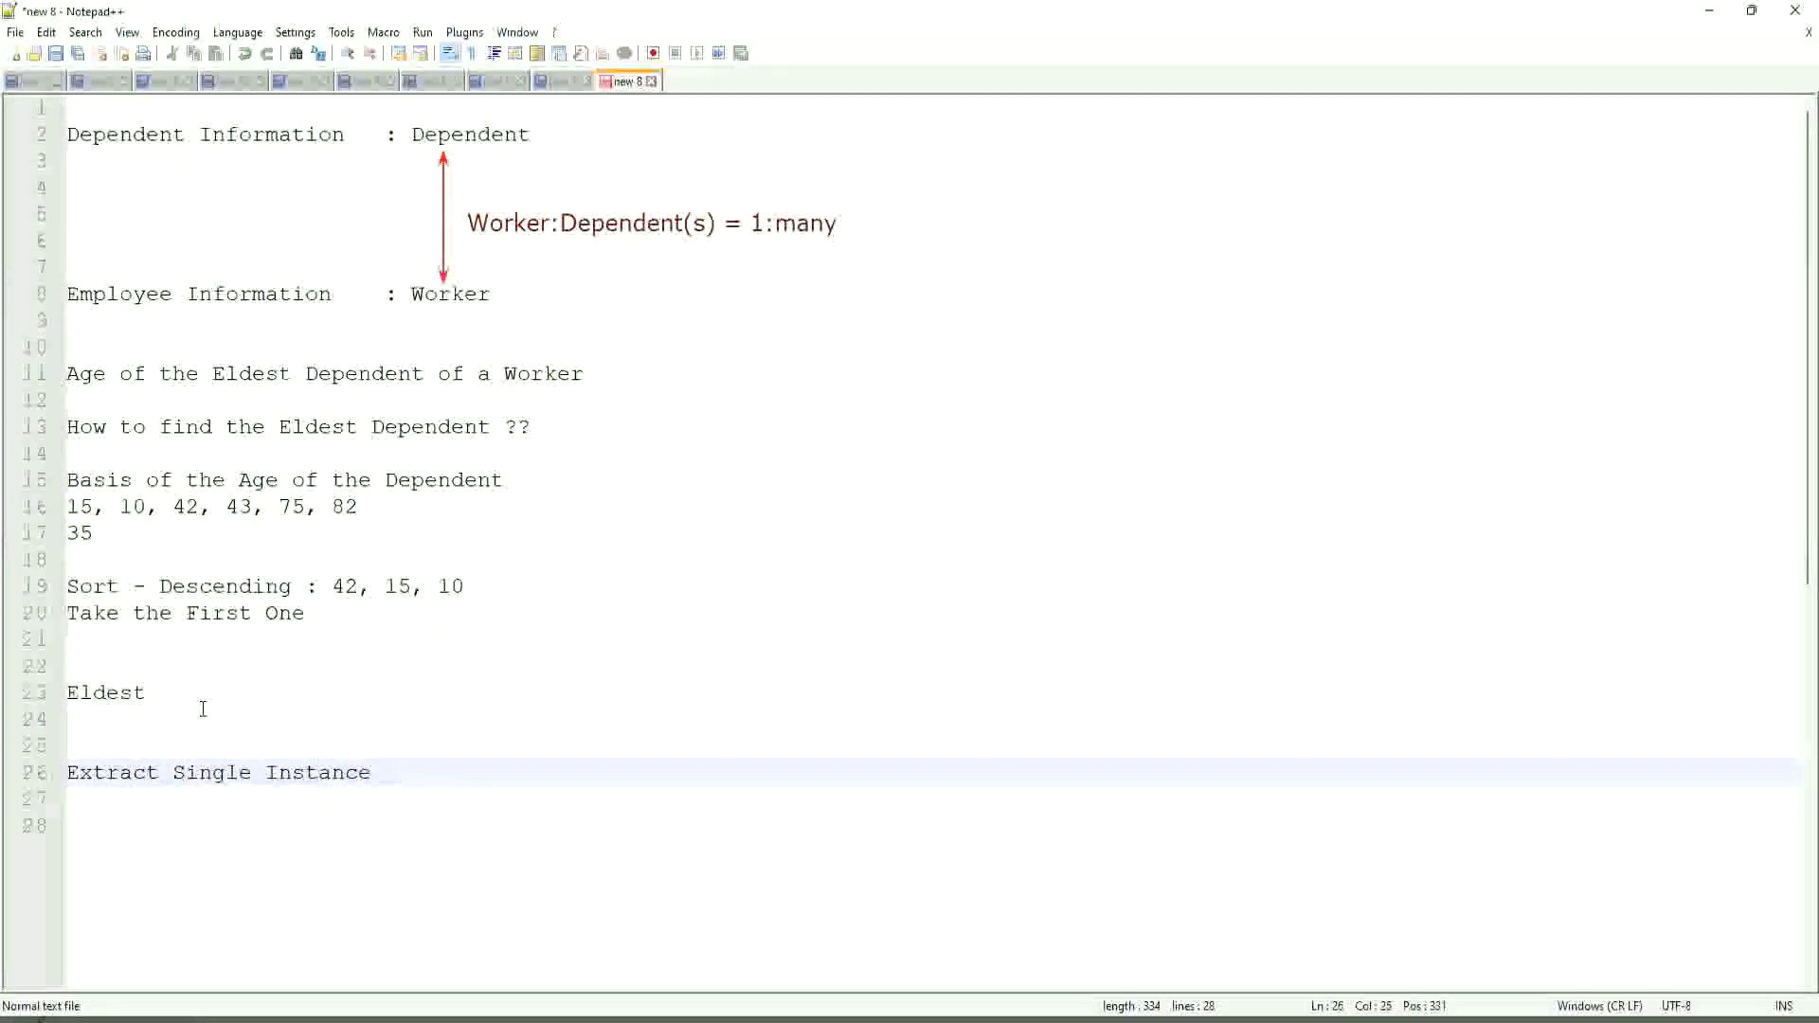
{"action": "type", "text": "/ Lookup Related Value"}
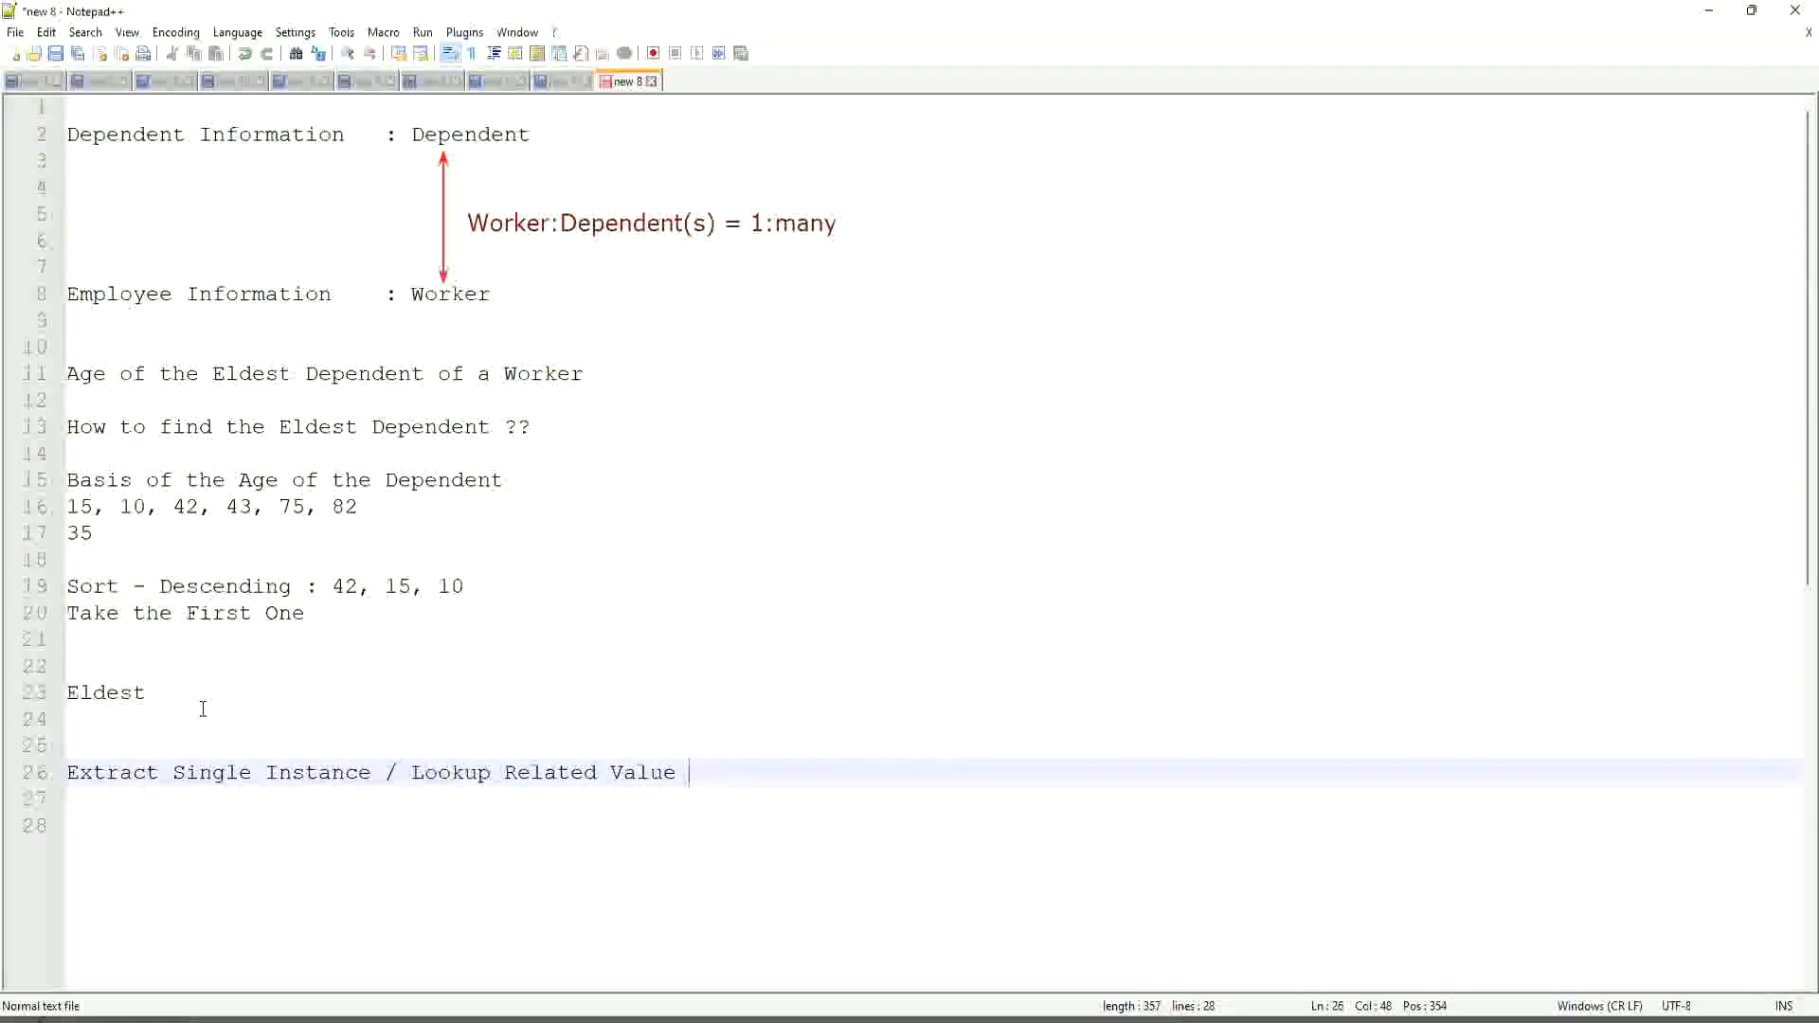
{"action": "left_click", "coordinate": [373, 772]}
{"action": "type", "text": "(ESI)"}
{"action": "left_click", "coordinate": [787, 775]}
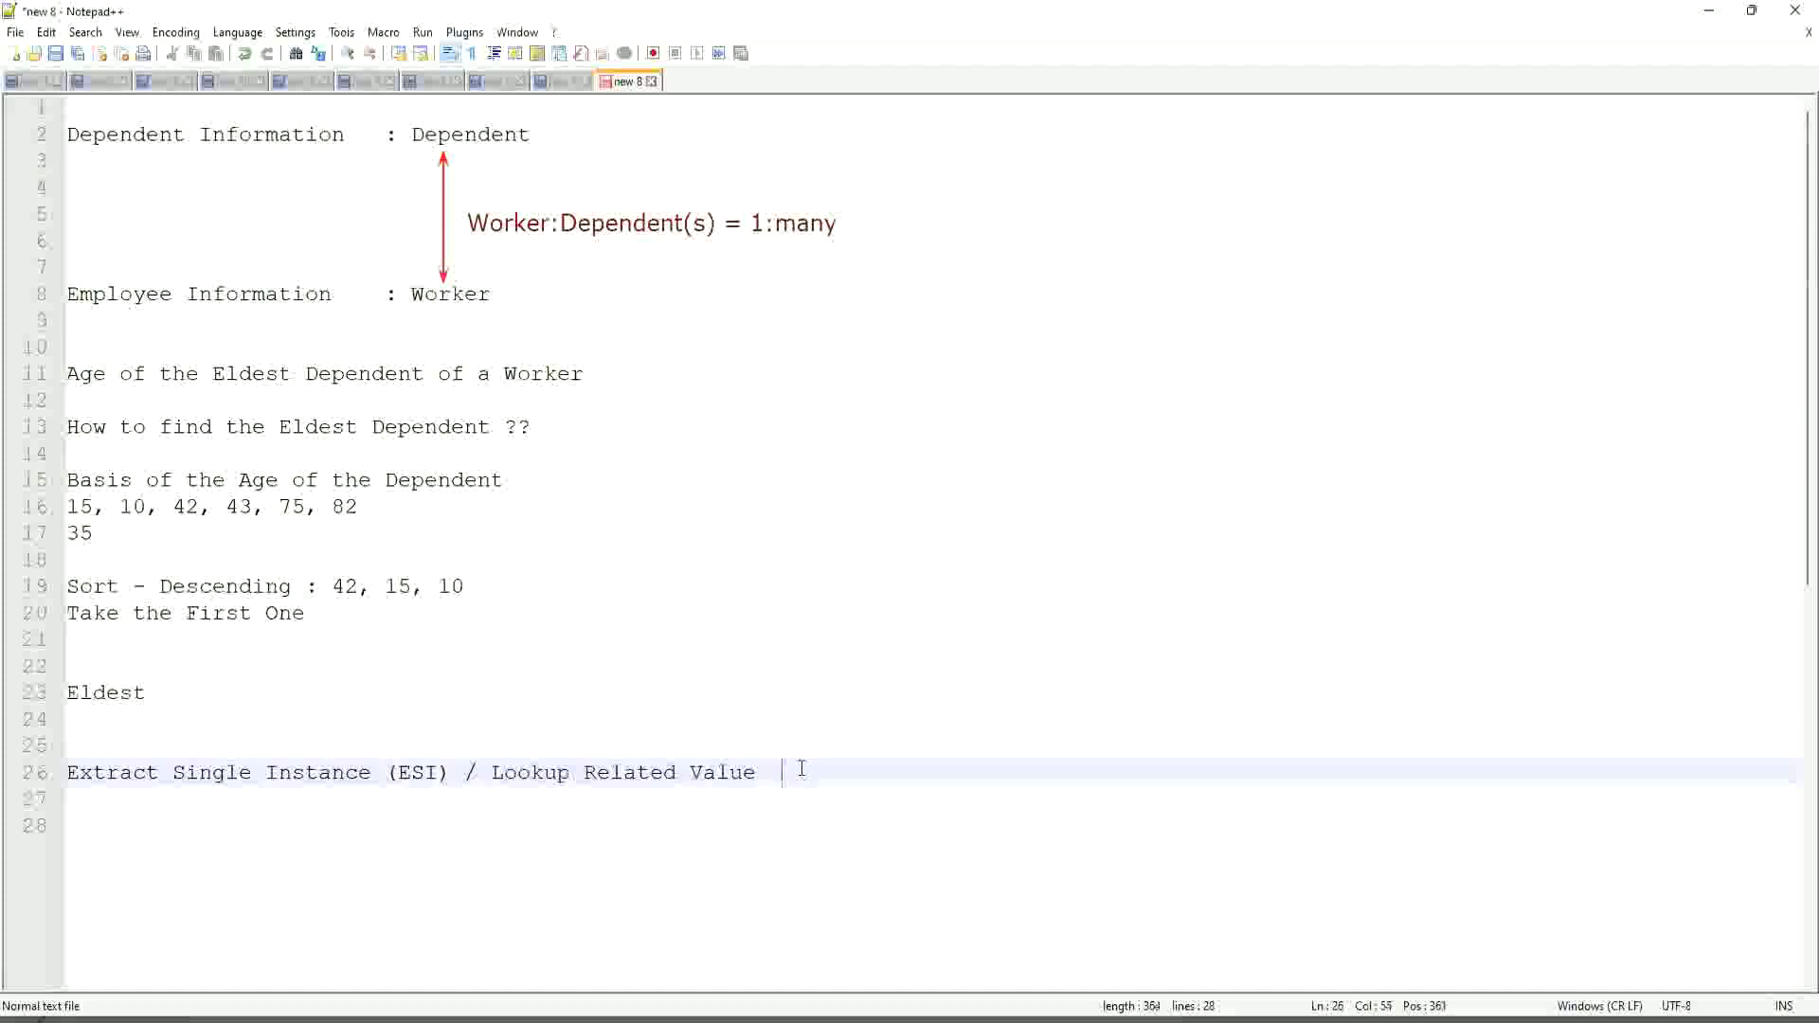
{"action": "type", "text": "(LRV)"}
{"action": "left_click", "coordinate": [834, 702]}
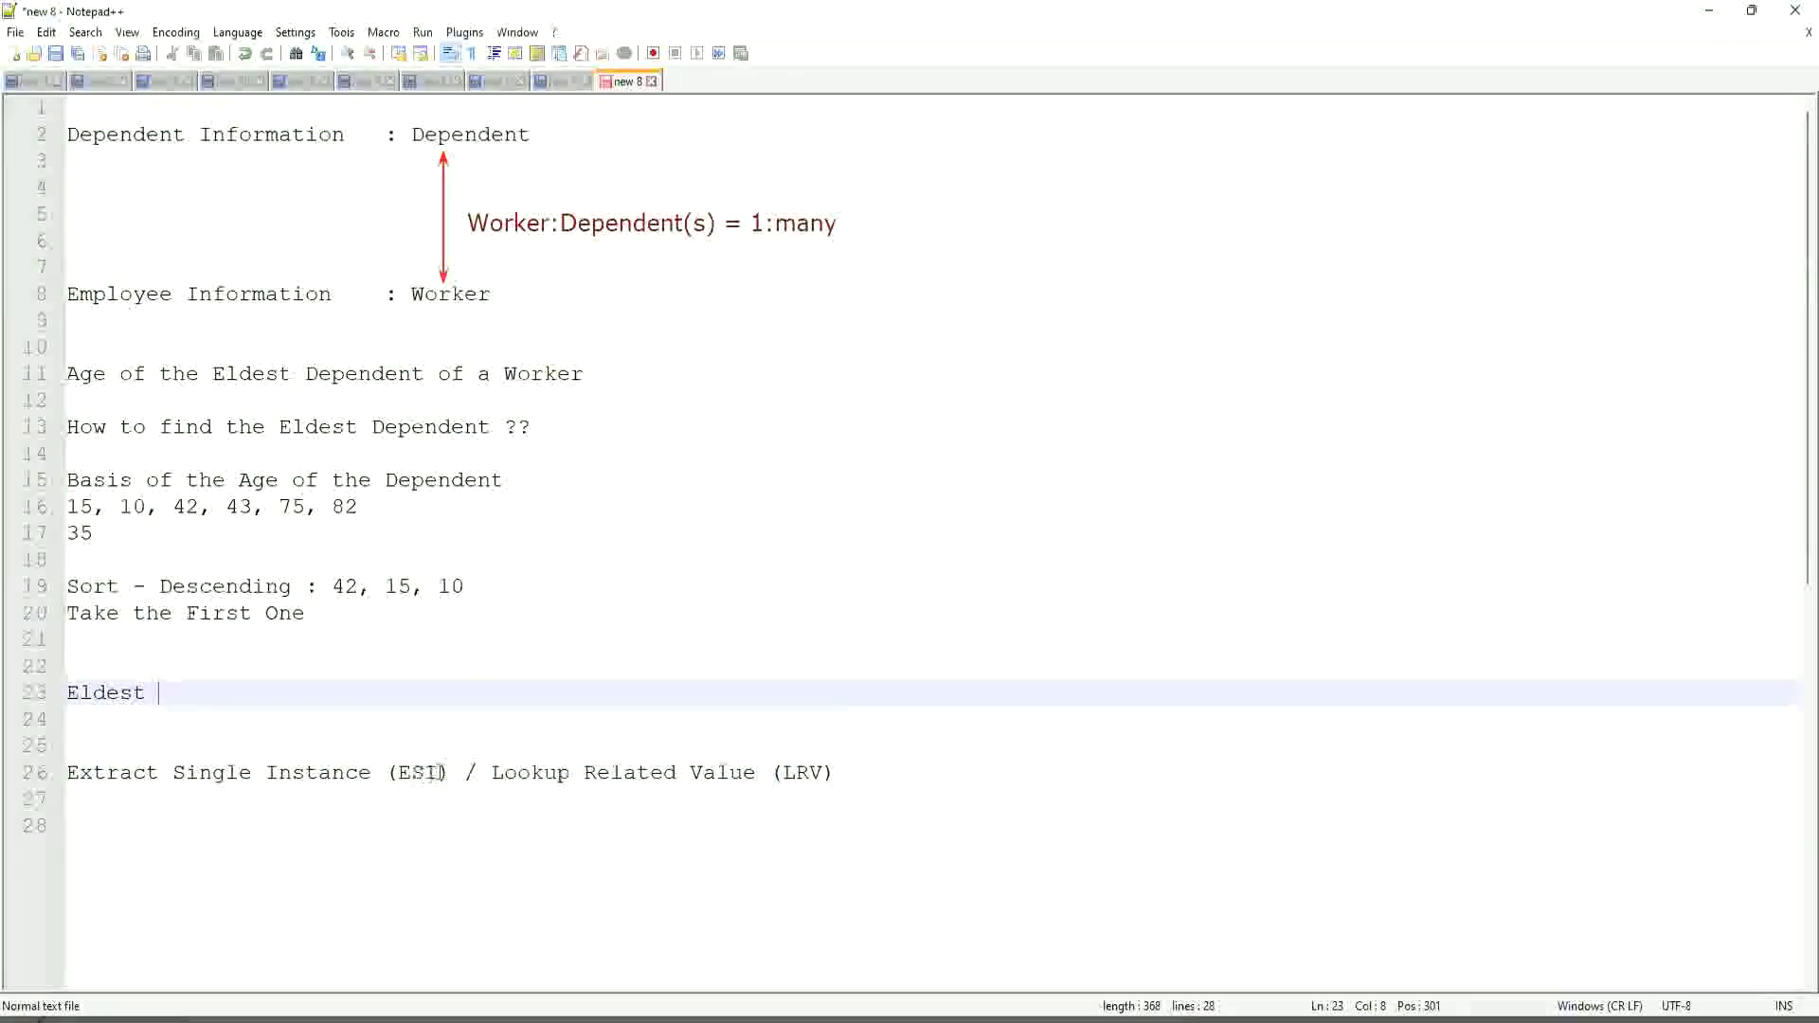
{"action": "left_click", "coordinate": [449, 775]}
{"action": "left_click", "coordinate": [372, 775], "text": "shift"}
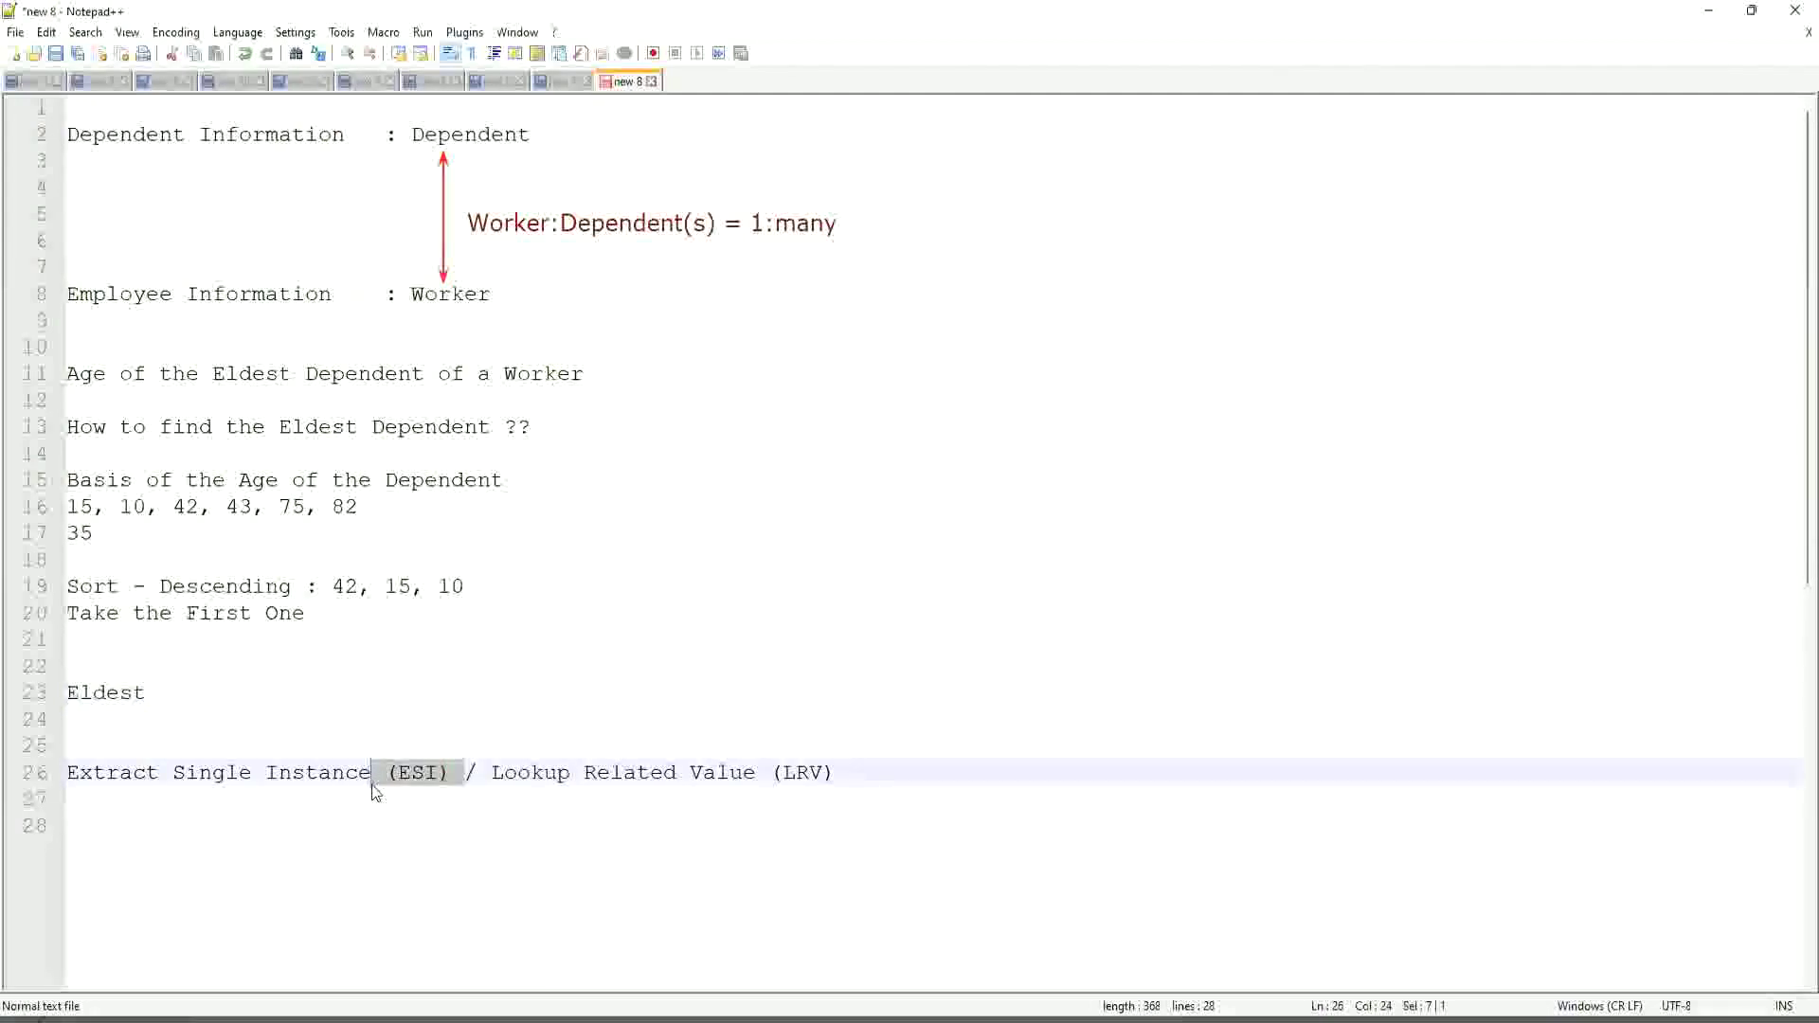
{"action": "double_click", "coordinate": [420, 774]}
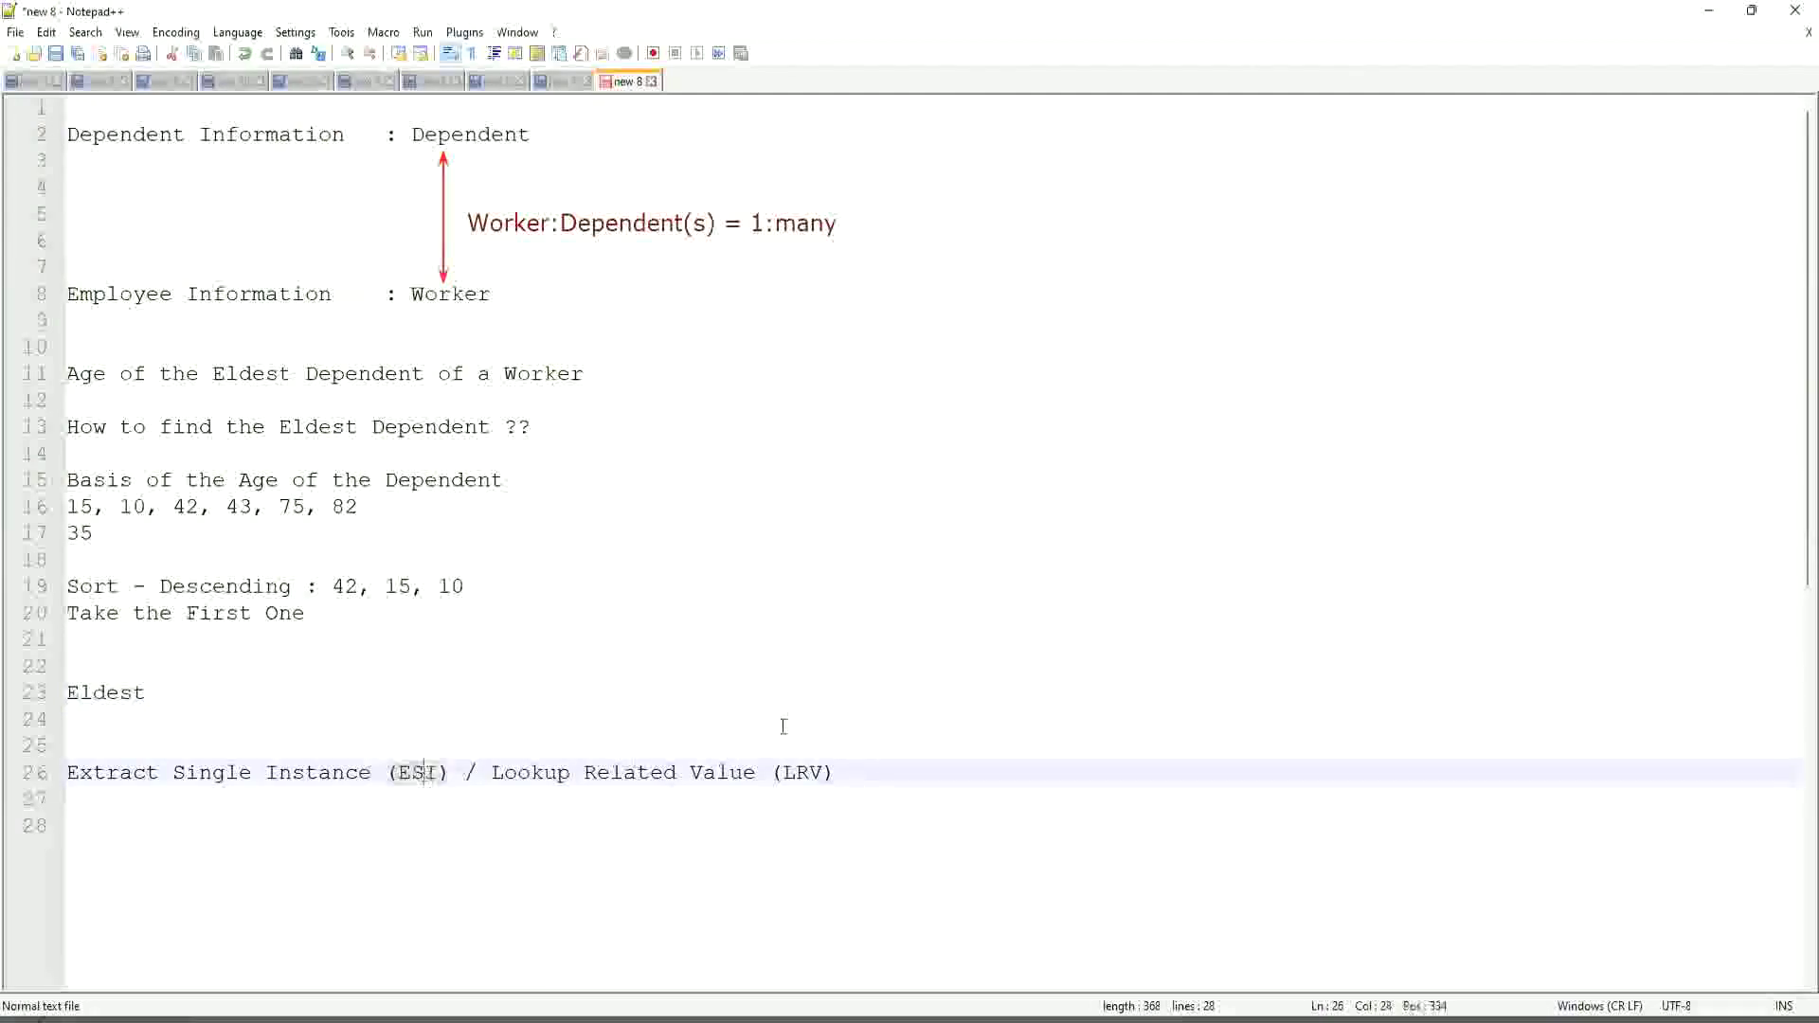
{"action": "double_click", "coordinate": [806, 775]}
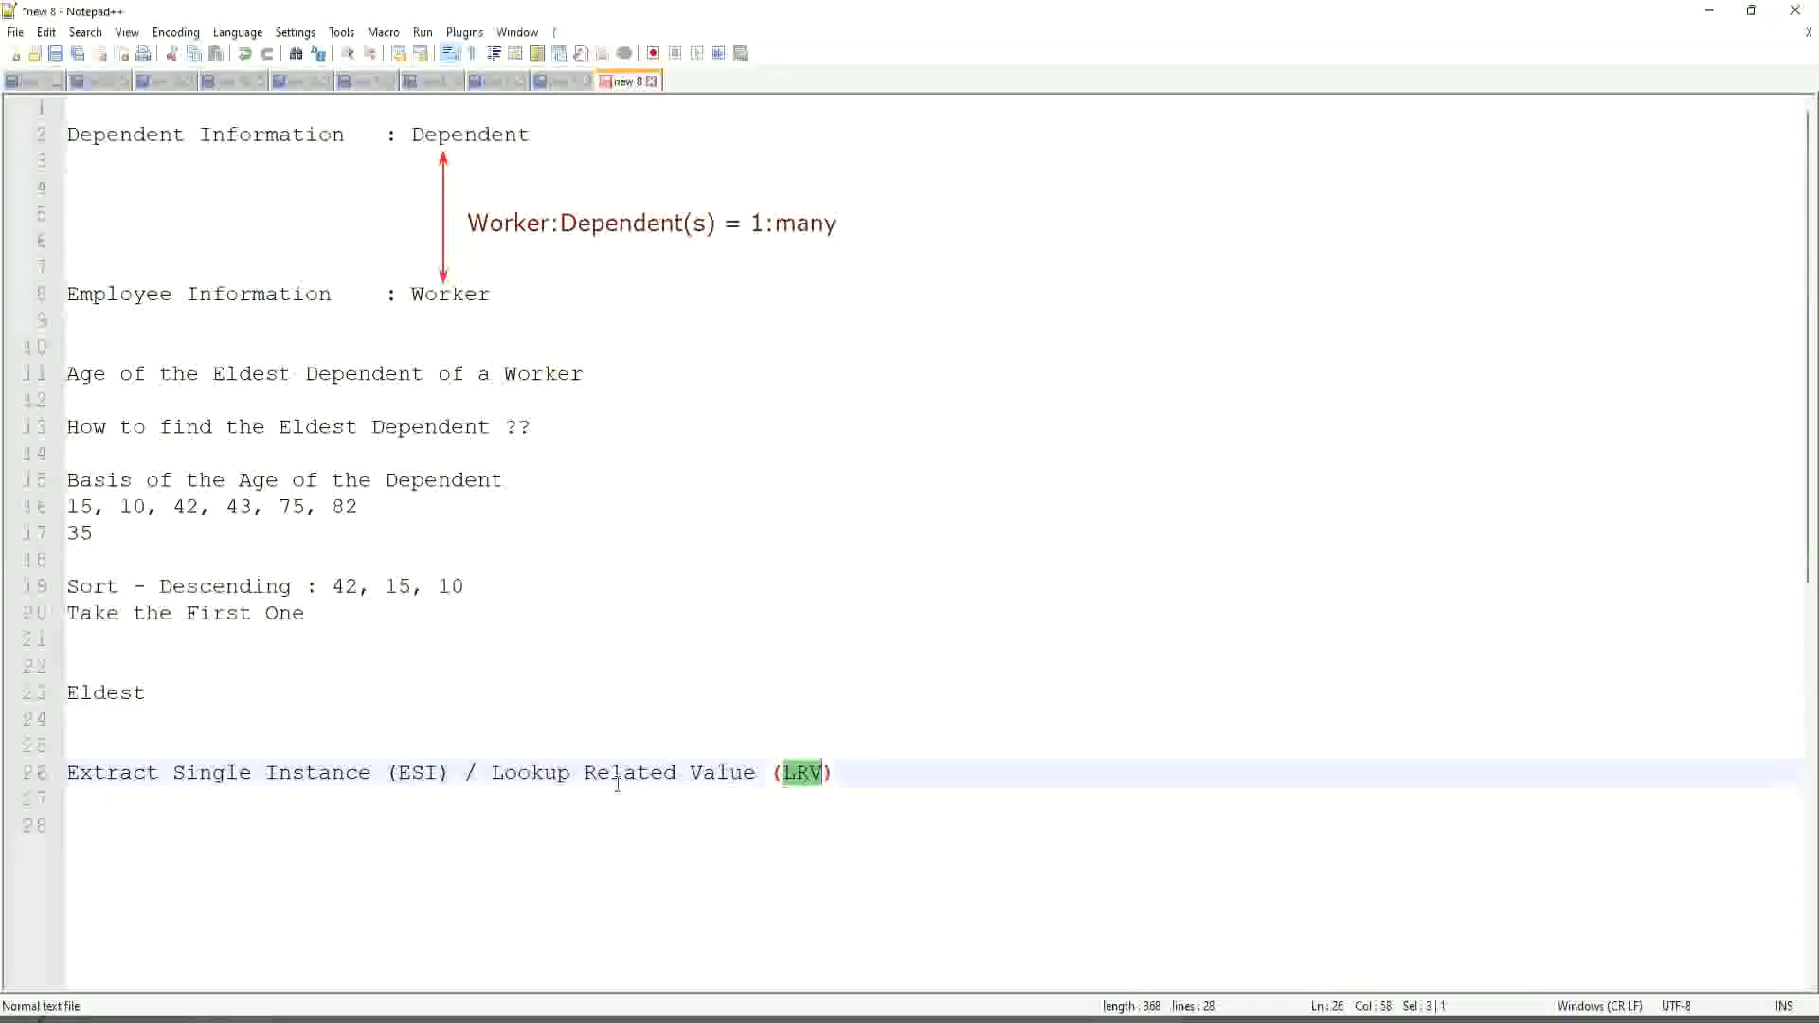
{"action": "left_click", "coordinate": [200, 775]}
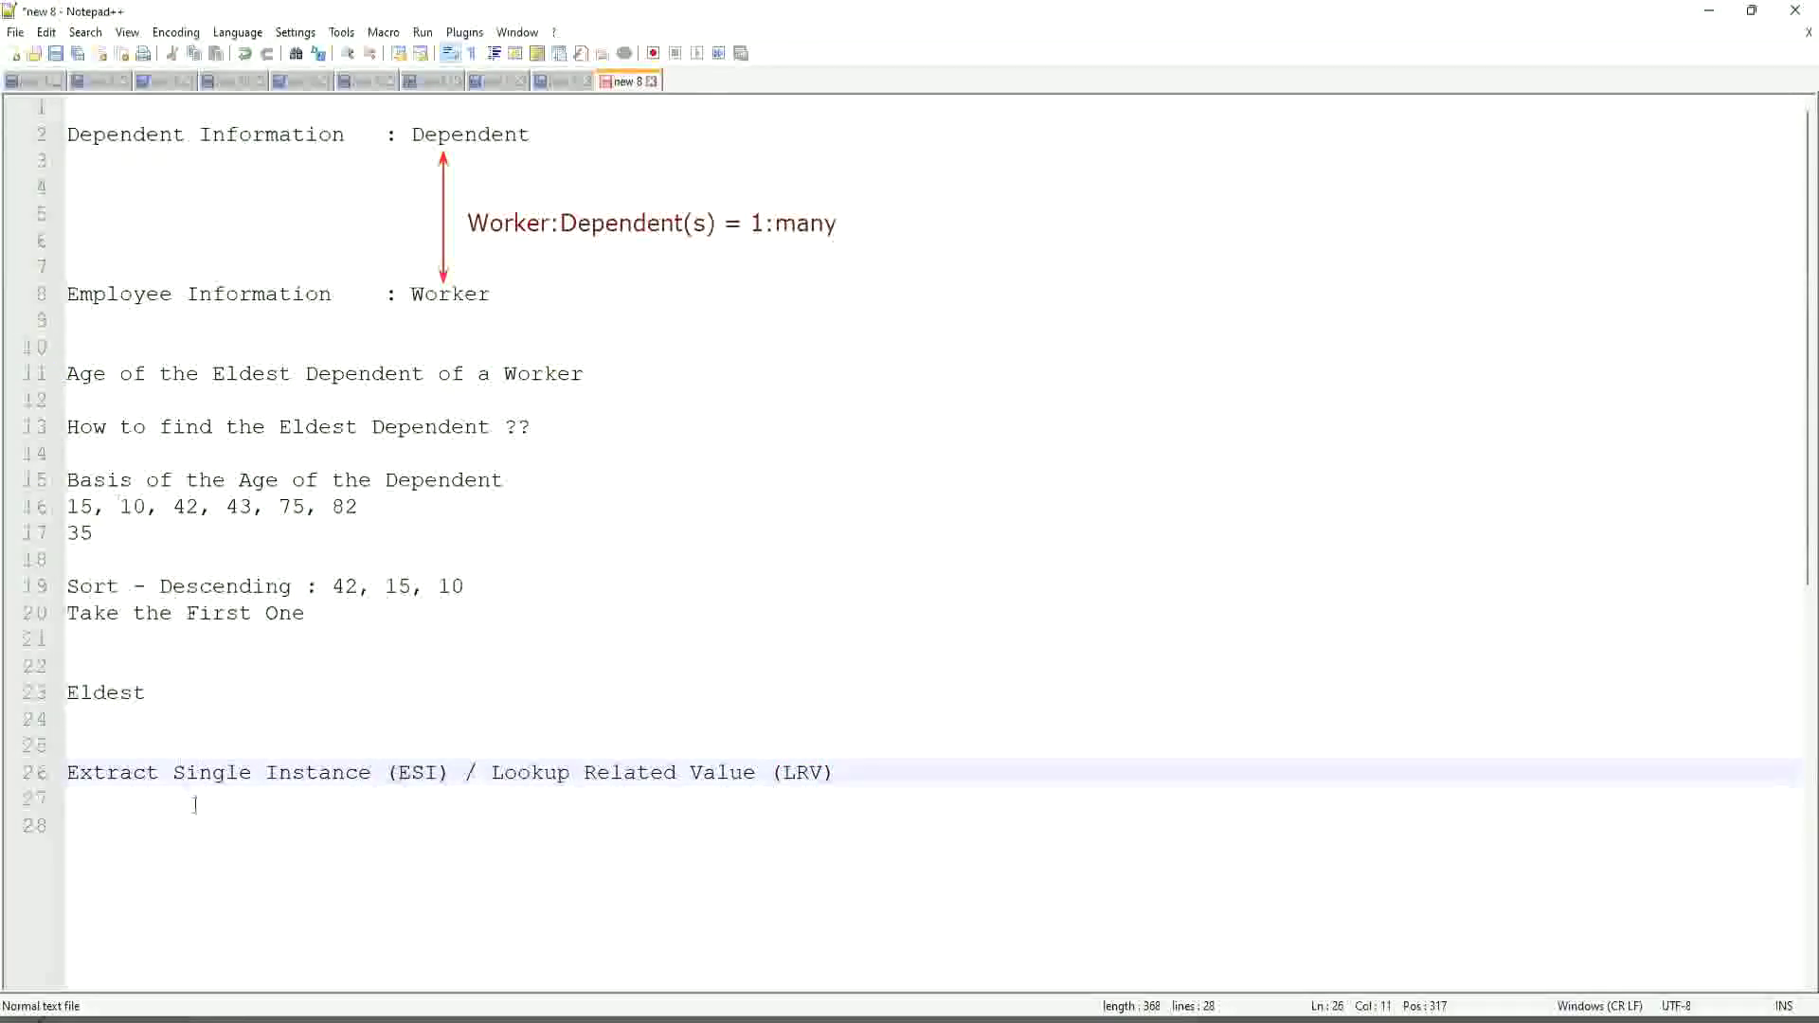
{"action": "left_click", "coordinate": [289, 772]}
{"action": "left_click_drag", "start_coordinate": [452, 776], "coordinate": [18, 750]}
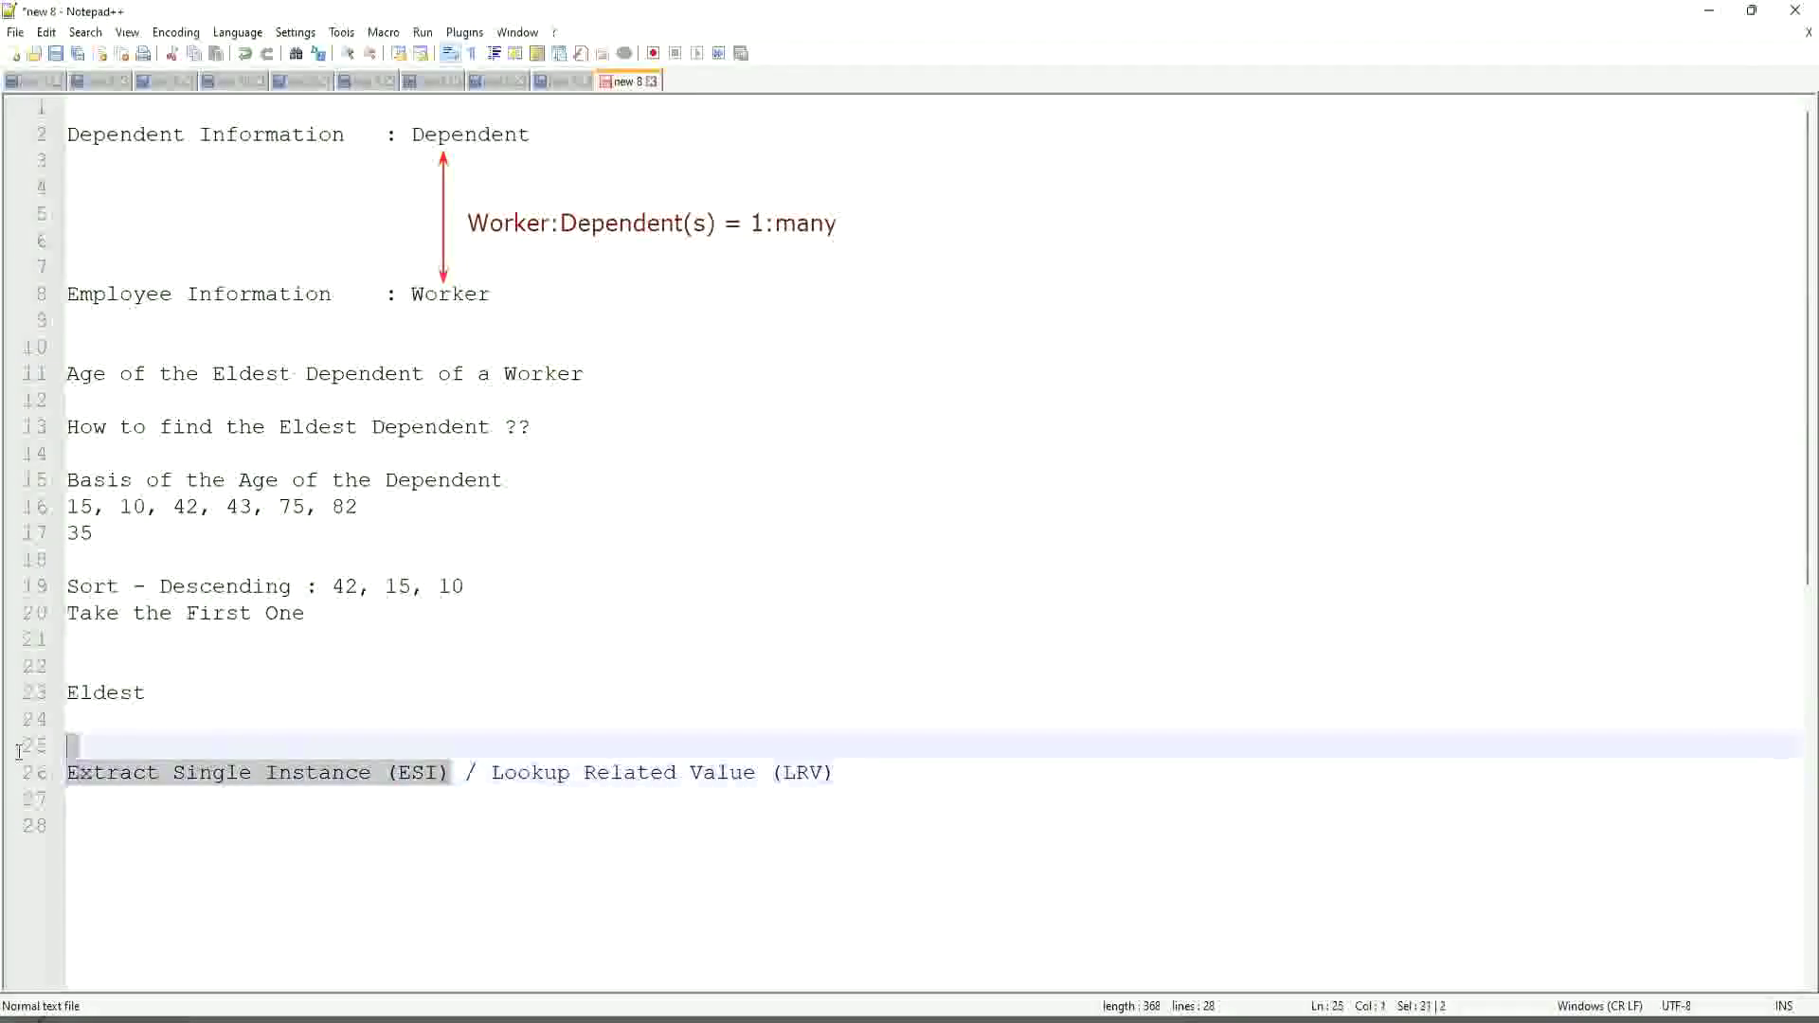
{"action": "left_click", "coordinate": [267, 772]}
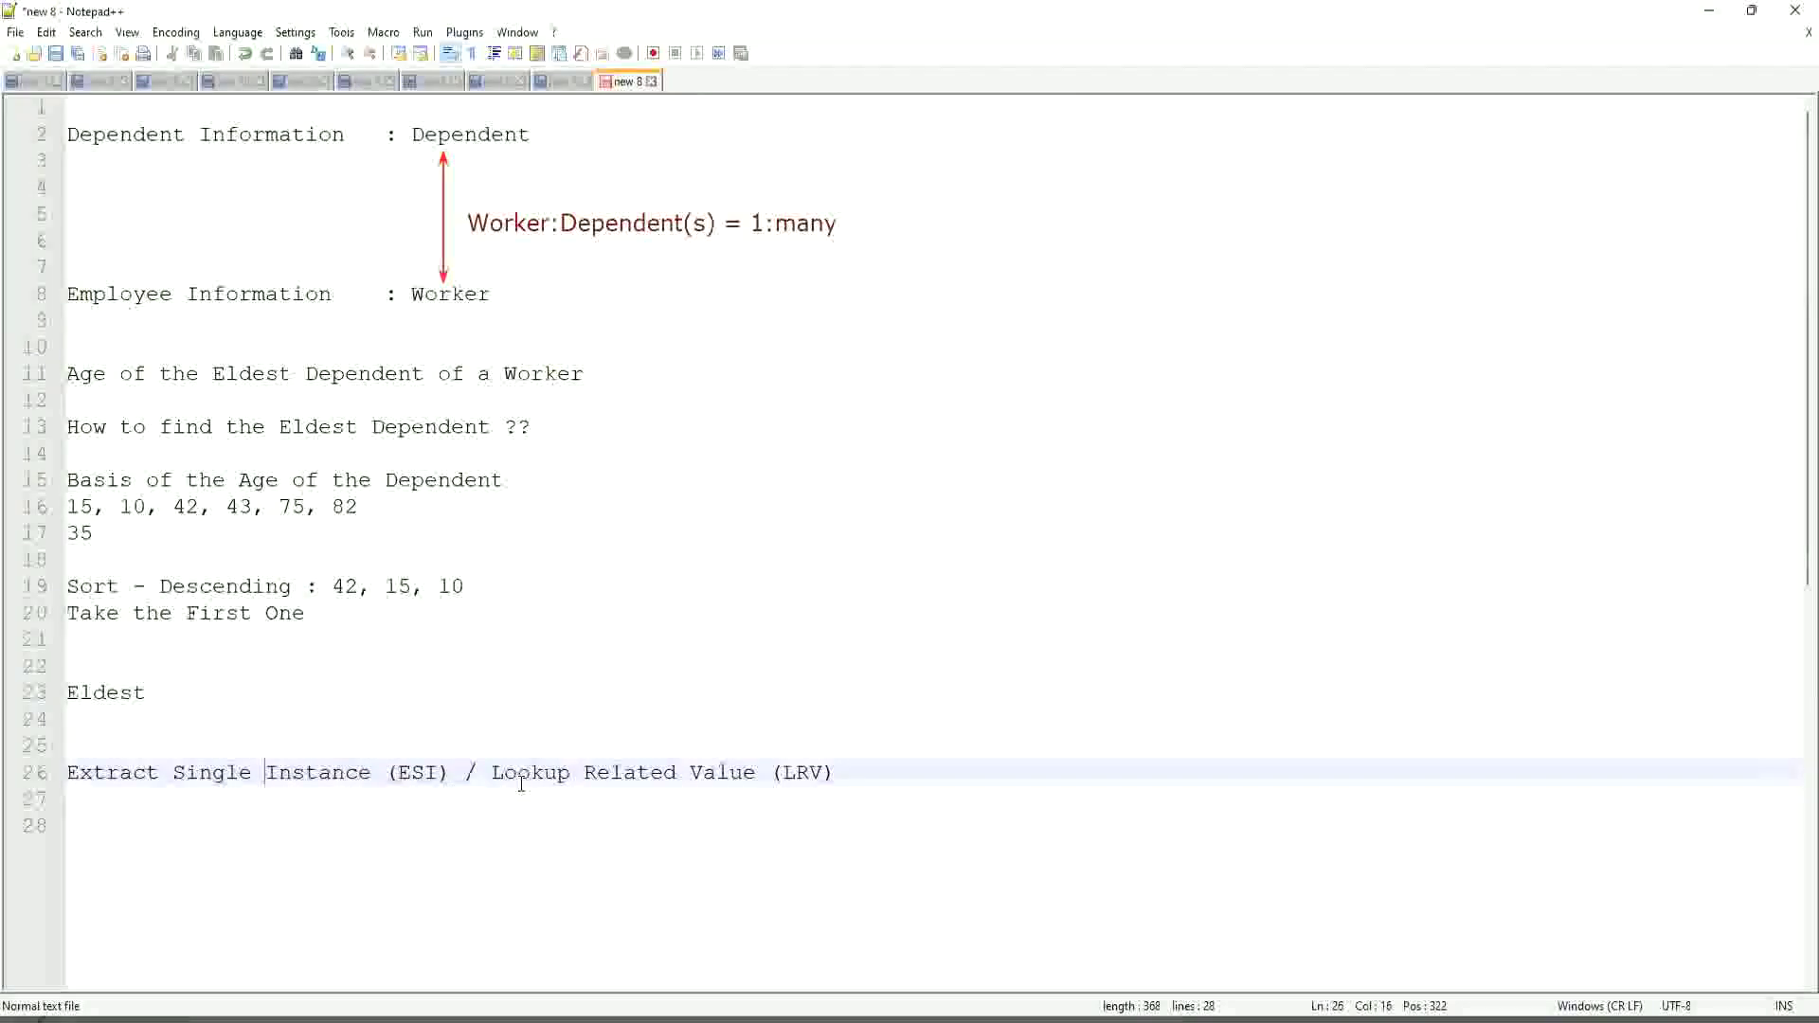
{"action": "left_click_drag", "start_coordinate": [490, 772], "coordinate": [756, 772]}
{"action": "left_click_drag", "start_coordinate": [889, 773], "coordinate": [899, 773]}
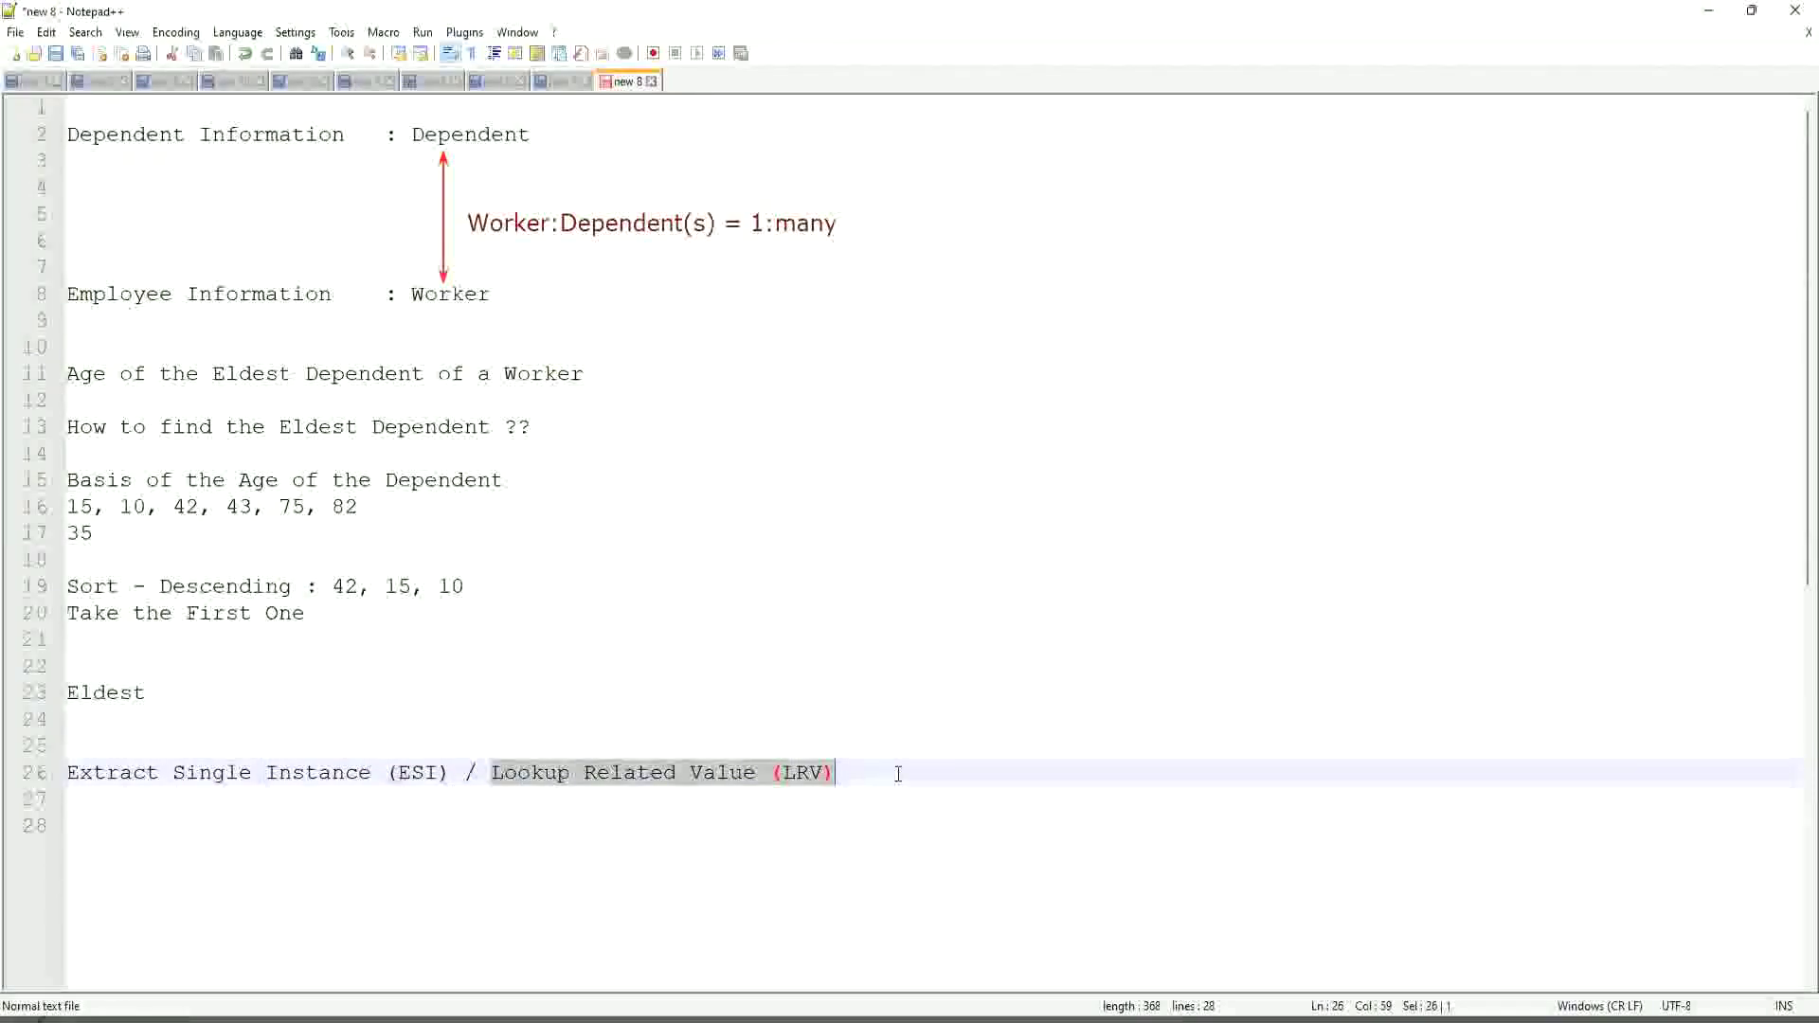
{"action": "left_click", "coordinate": [846, 665]}
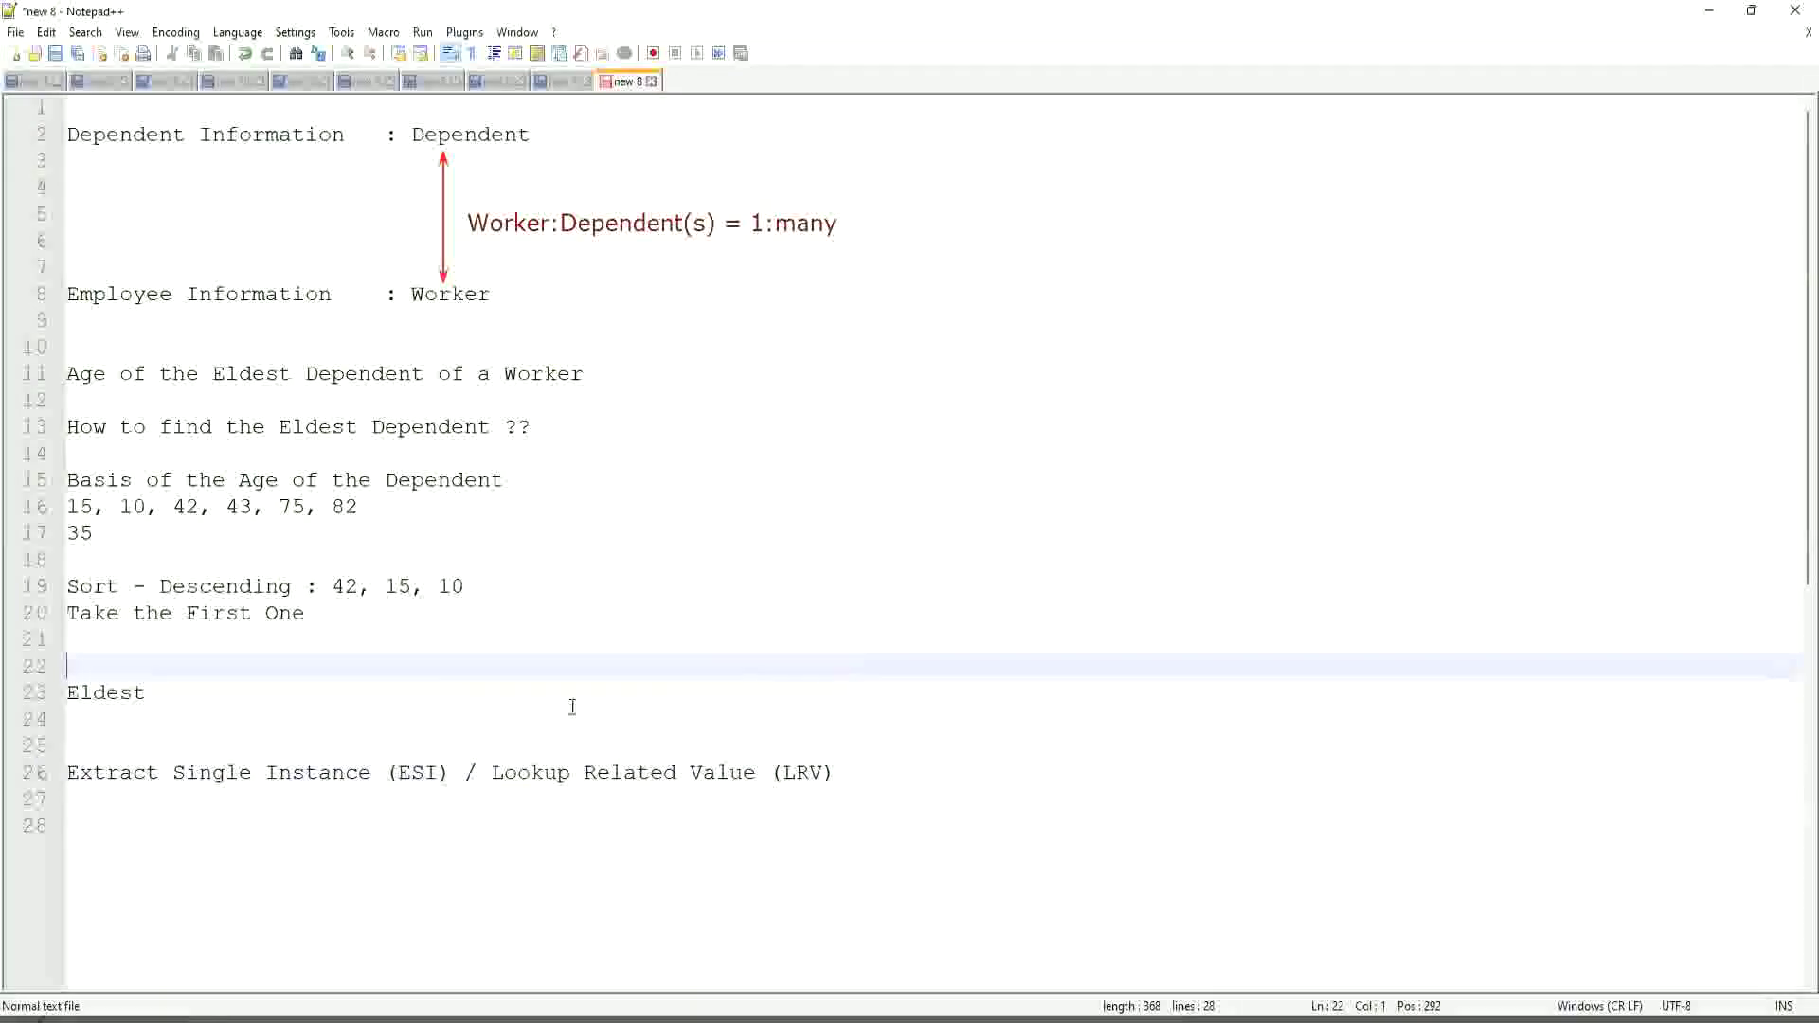
{"action": "left_click", "coordinate": [378, 726]}
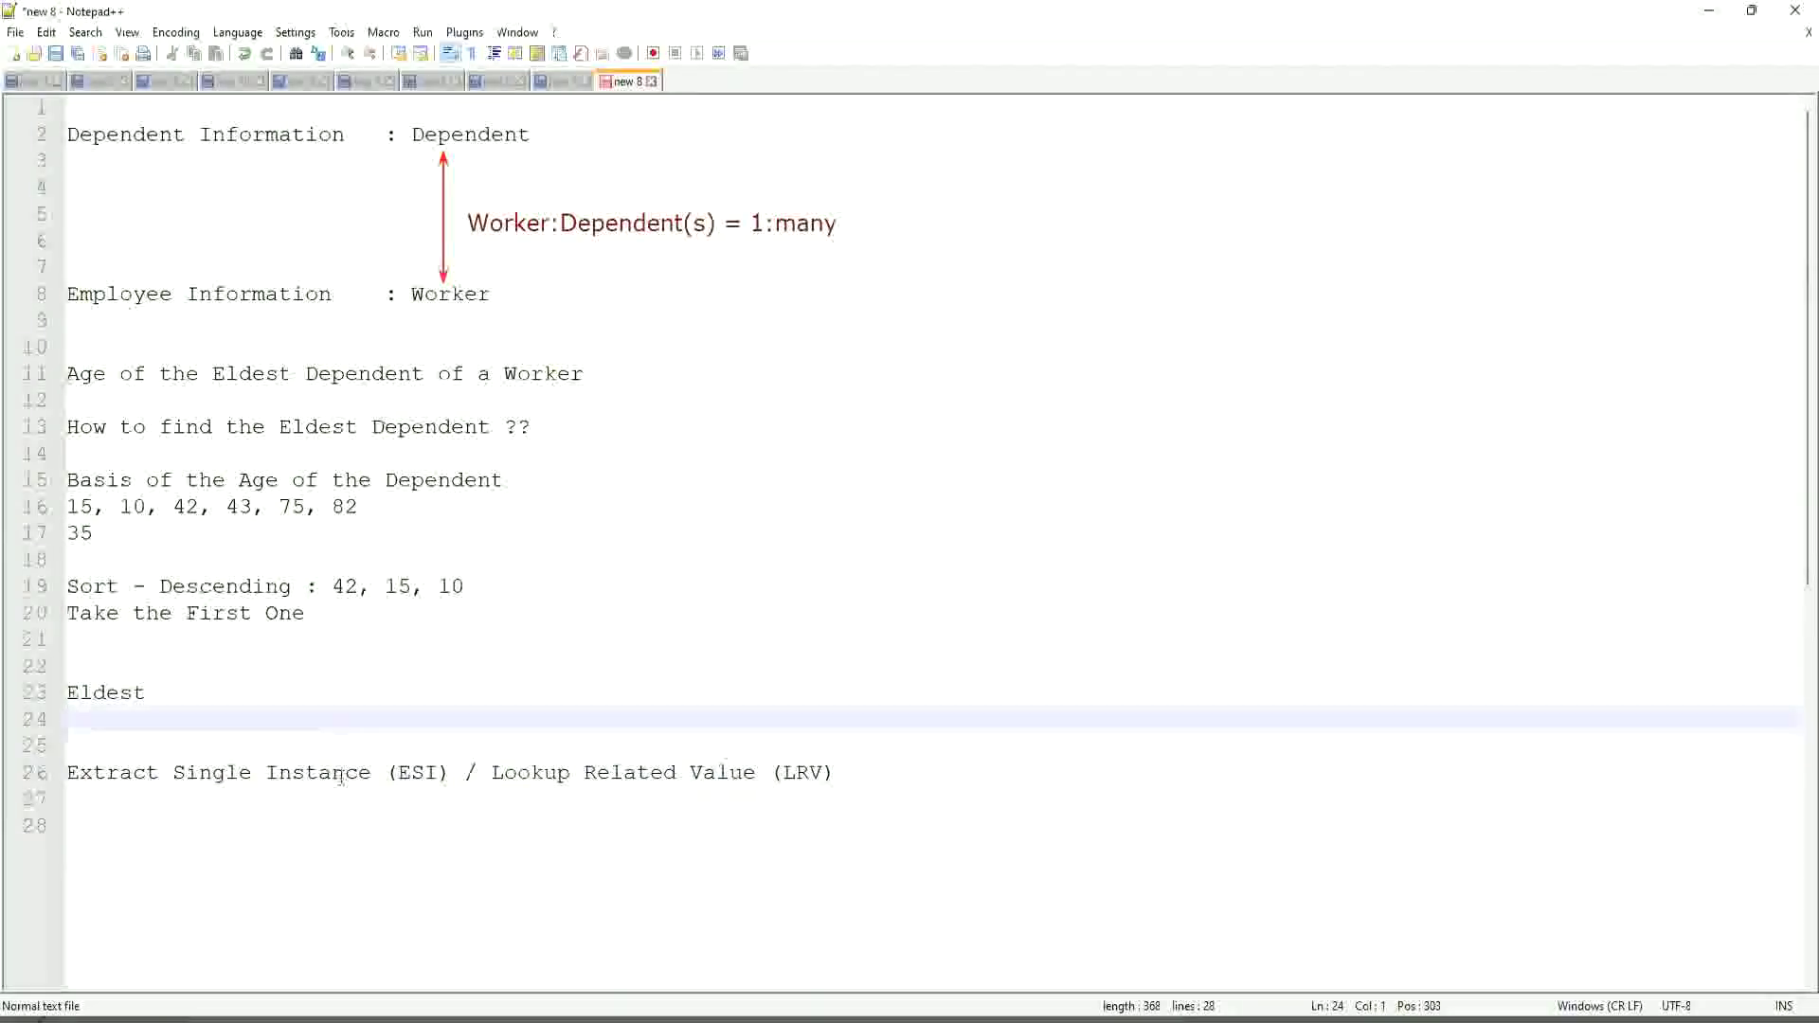
{"action": "left_click", "coordinate": [342, 774]}
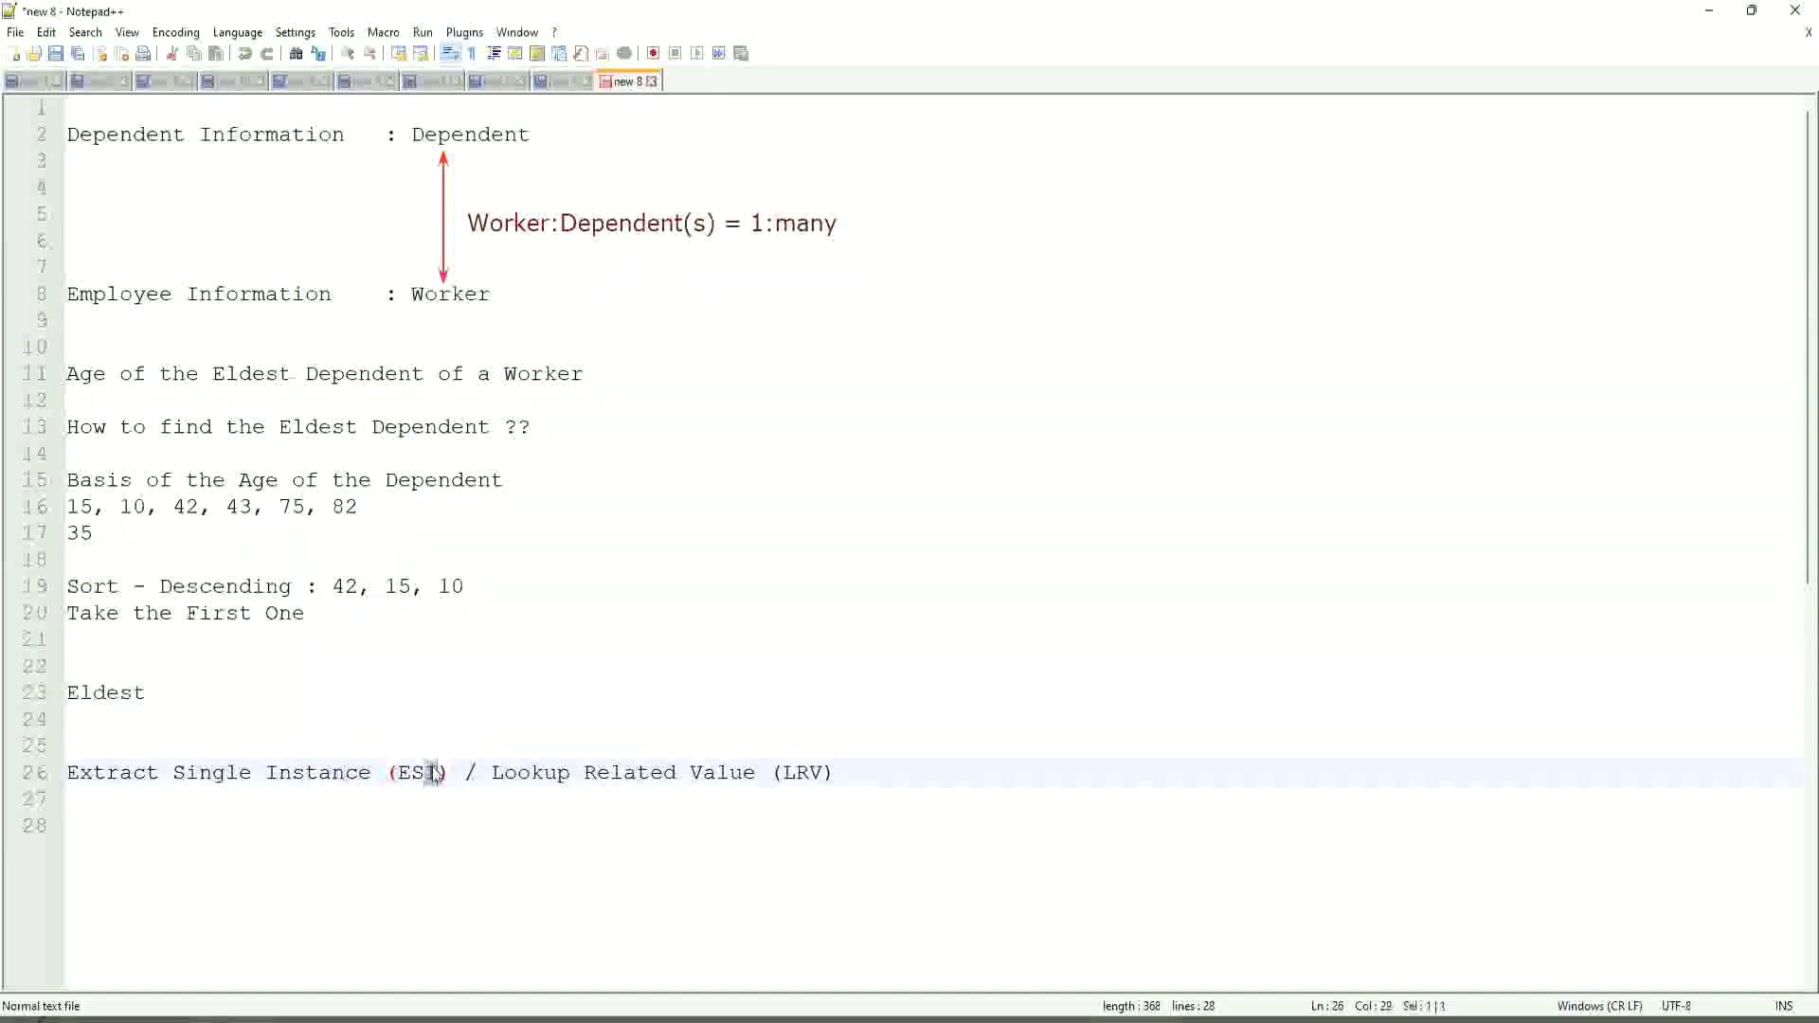
{"action": "left_click", "coordinate": [406, 772]}
{"action": "key", "text": "Right"}
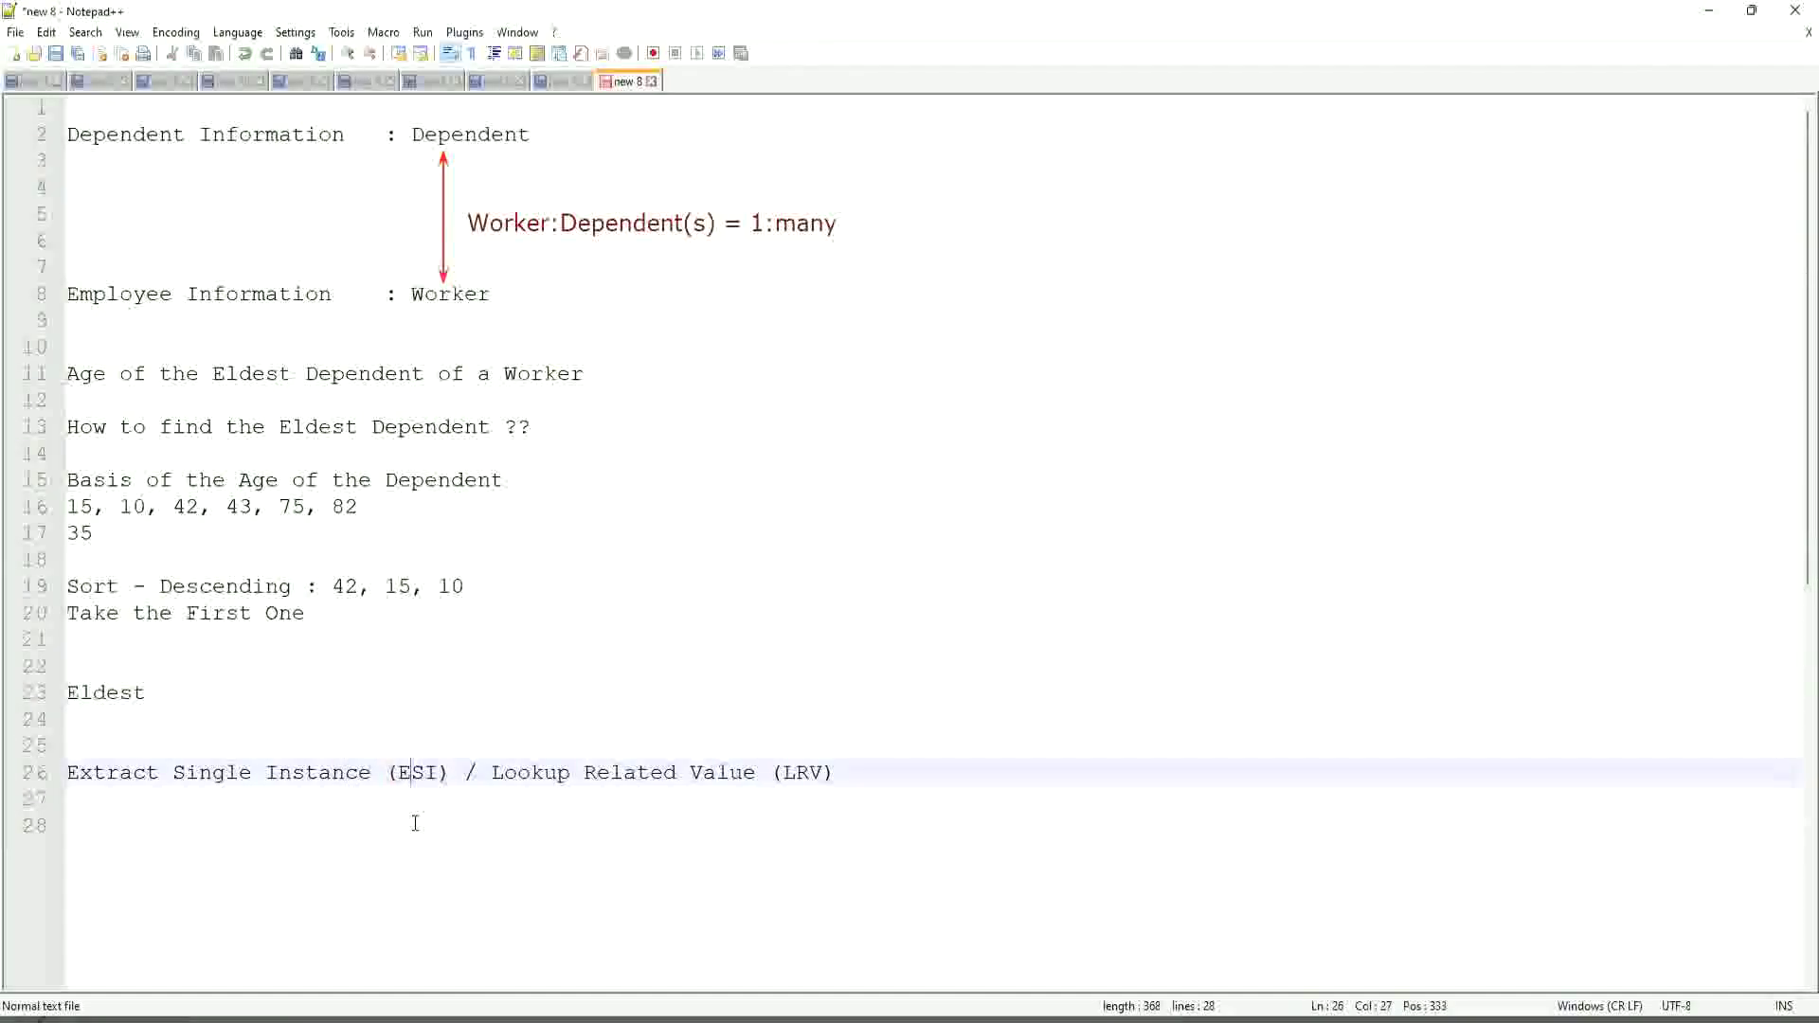